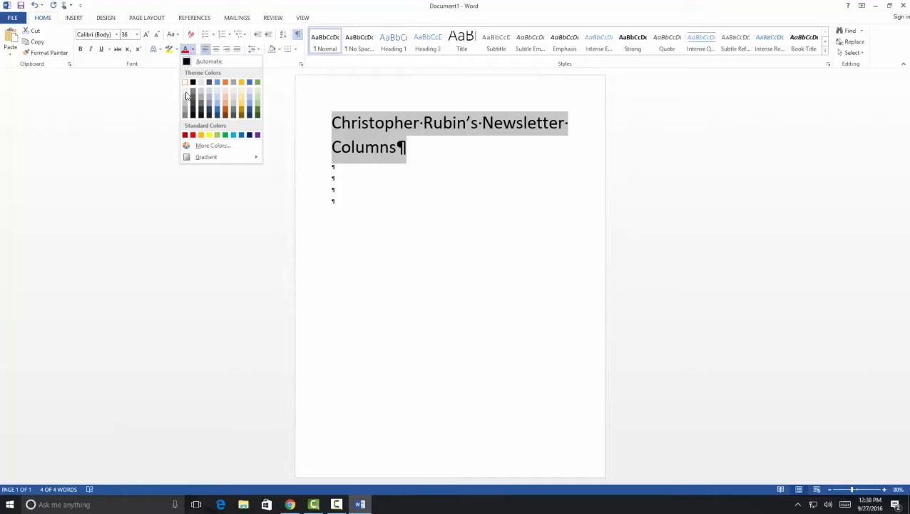
Step: Set the selected newsletter title's font color to the darkest theme green and its font to AR DECODE
left_click(257, 112)
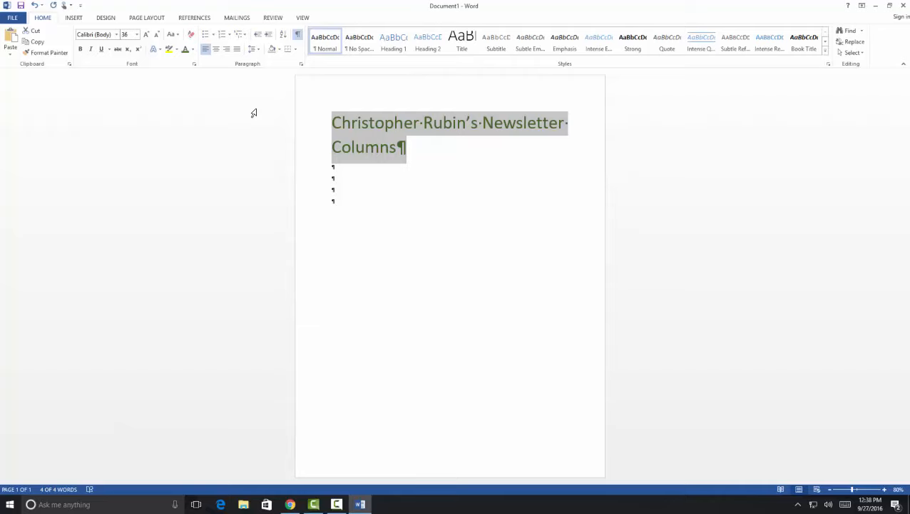
left_click(116, 36)
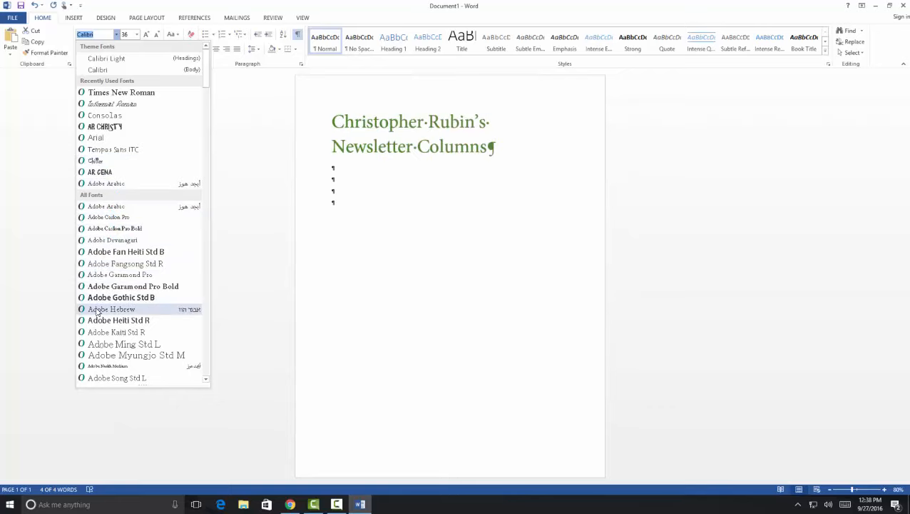
scroll(101, 321, "down", 4)
scroll(101, 334, "down", 2)
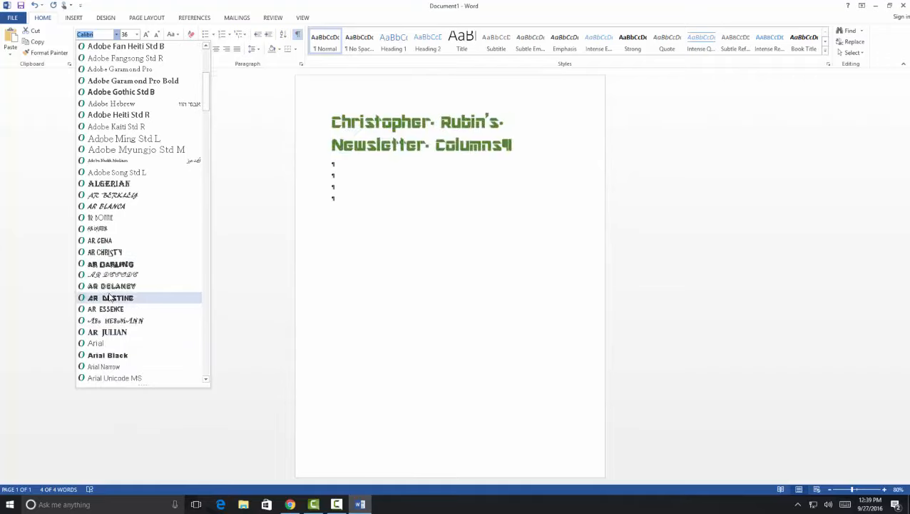
left_click(112, 277)
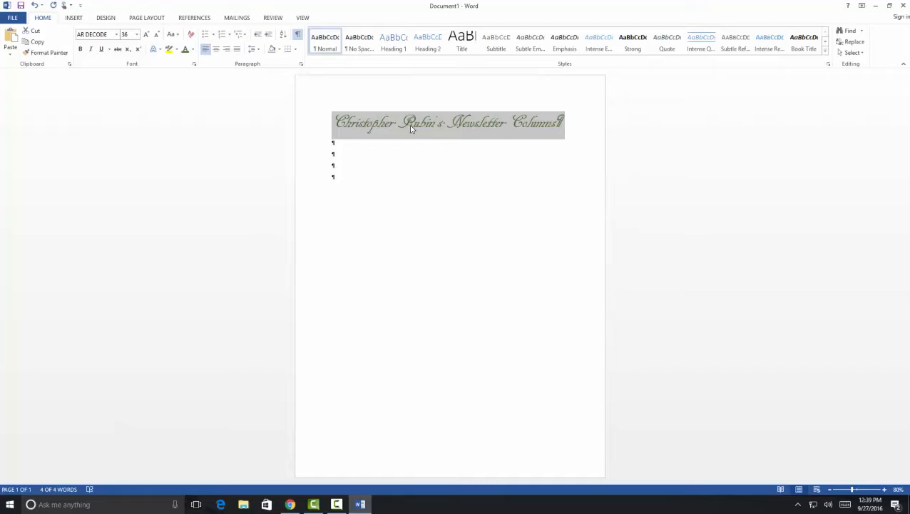
Step: Center the title and place the insertion point in the last empty paragraph below it
left_click(216, 48)
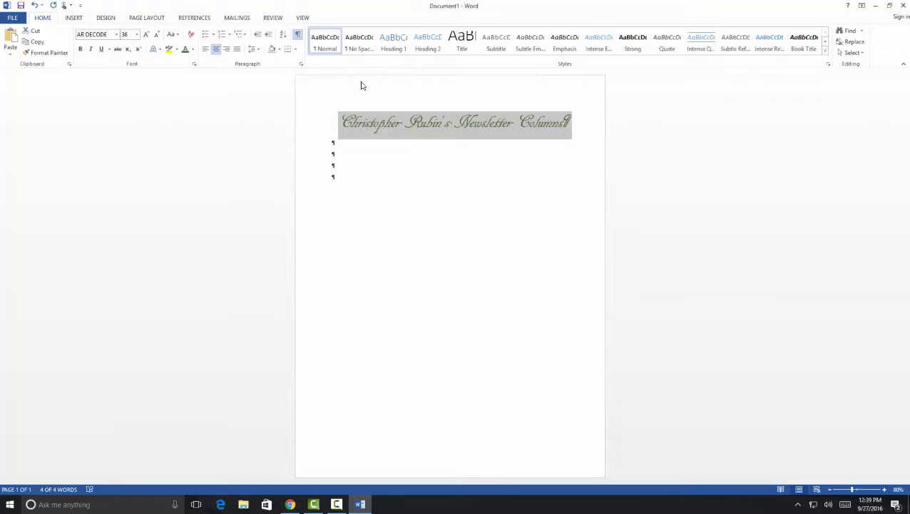
left_click(530, 194)
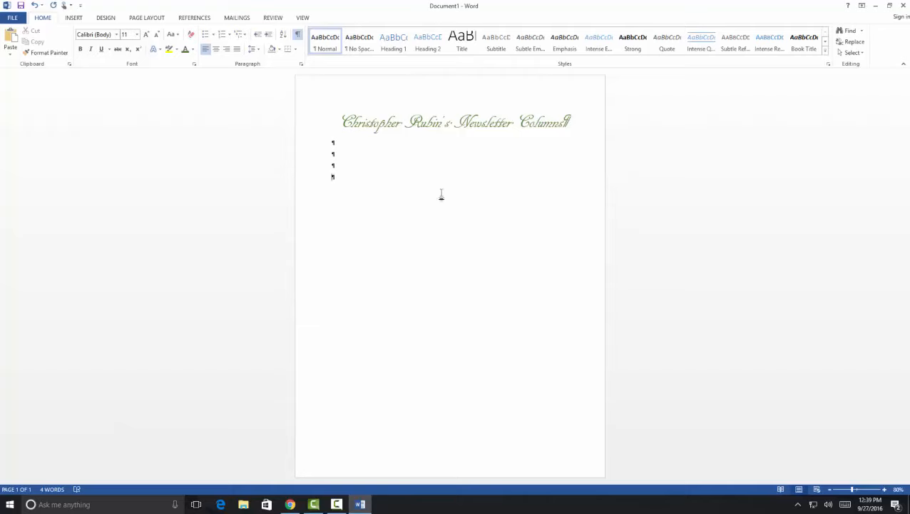
Step: Save the document to the Desktop, named with the surname, first initial and WordLesson2, replacing the existing file
left_click(14, 19)
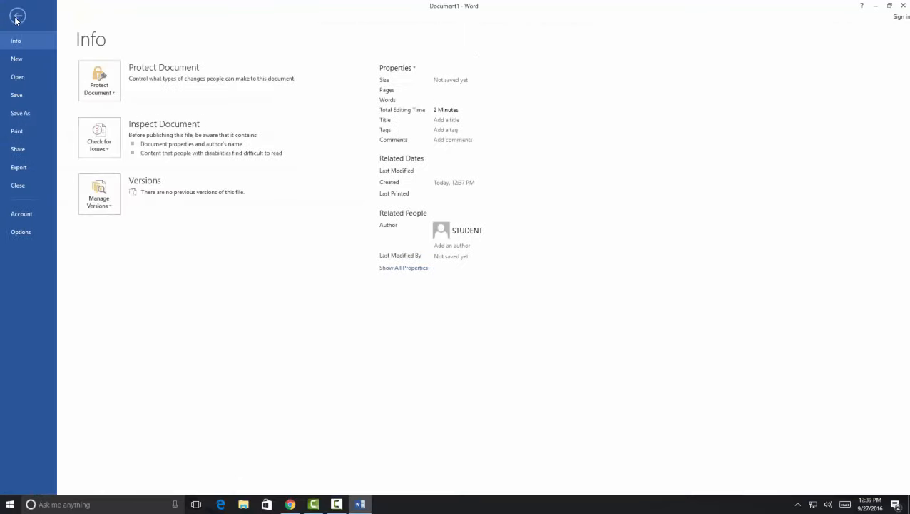
left_click(22, 120)
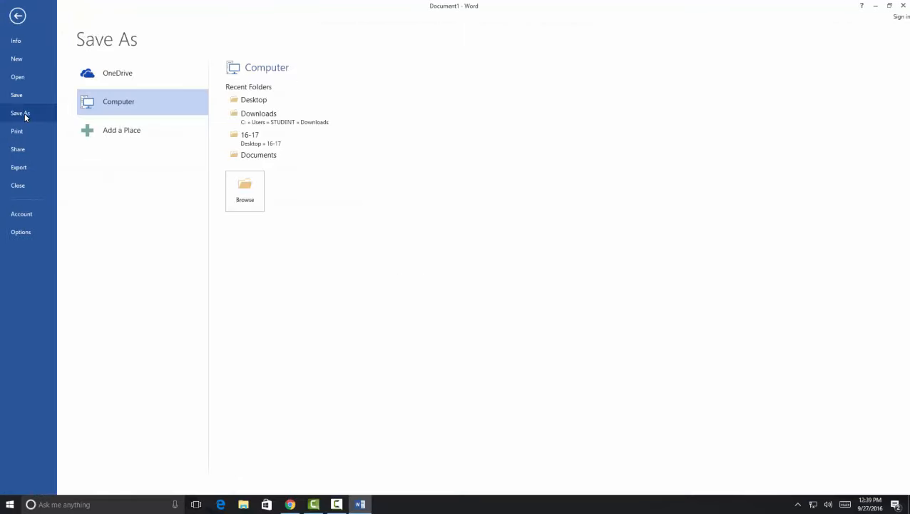
left_click(126, 109)
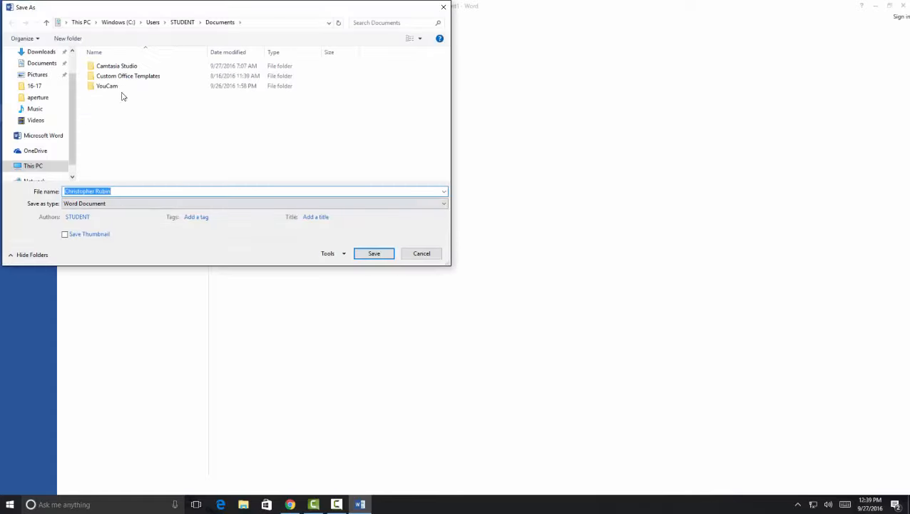
scroll(67, 65, "up", 2)
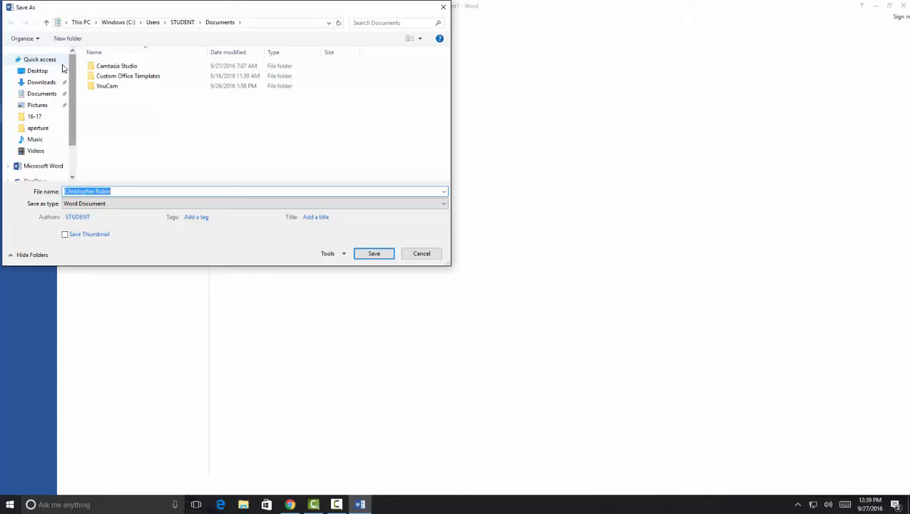
left_click(43, 72)
triple_click(124, 194)
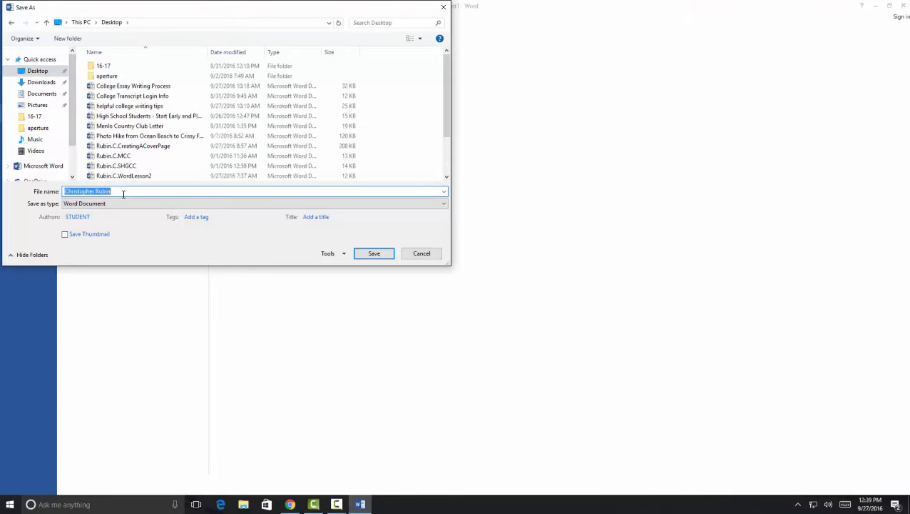
type("Rubin.C")
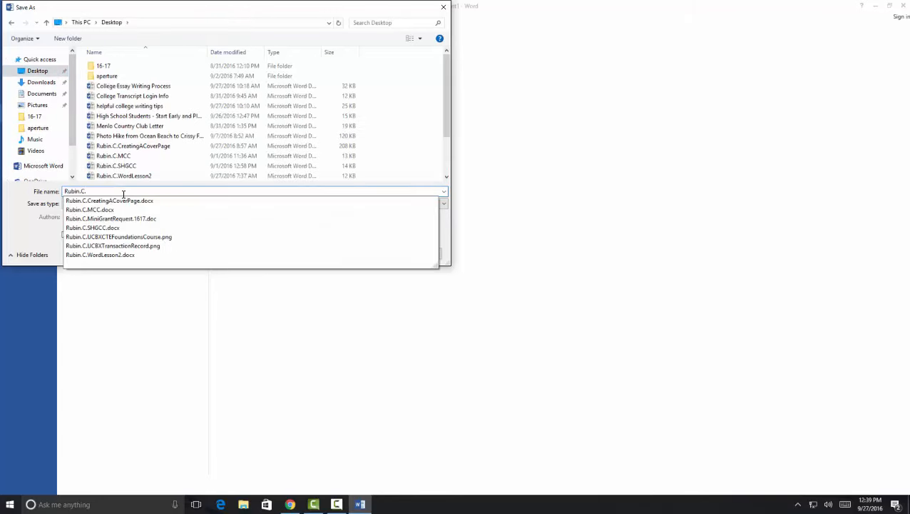
type(".Wor")
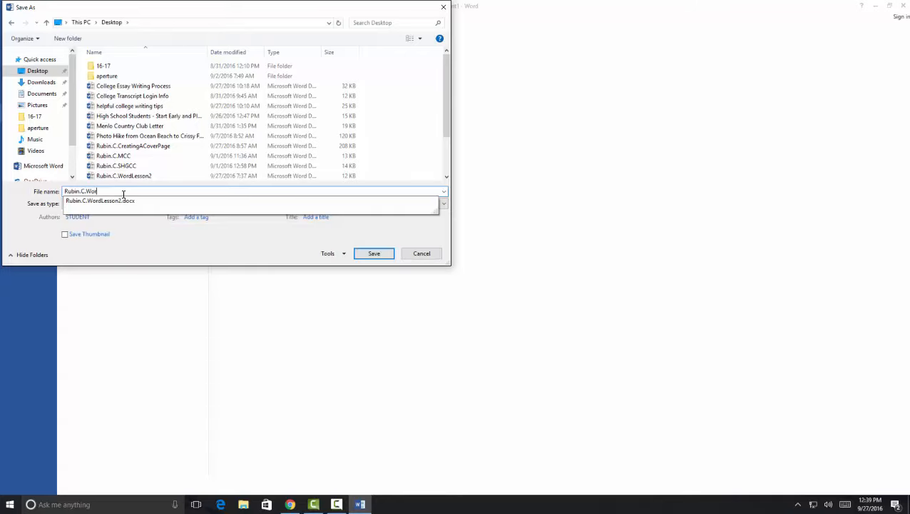
type("dLesson2")
key("Return")
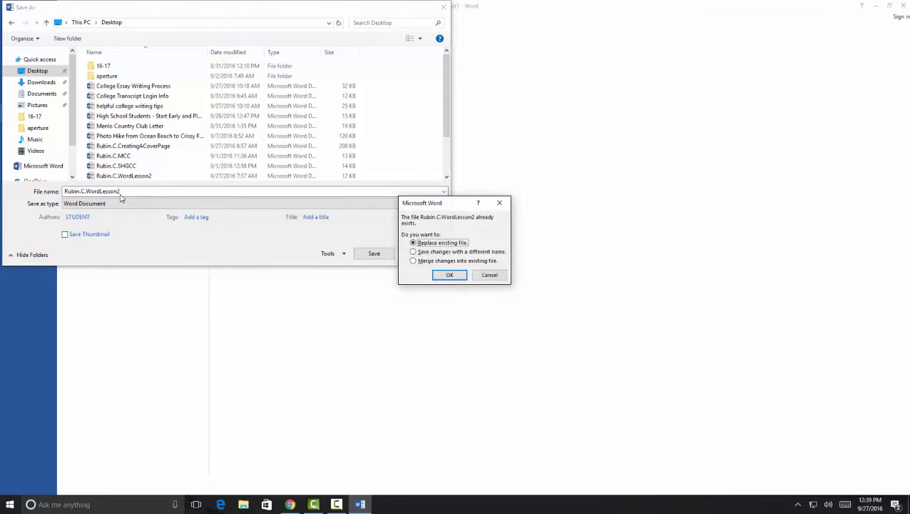
left_click(449, 274)
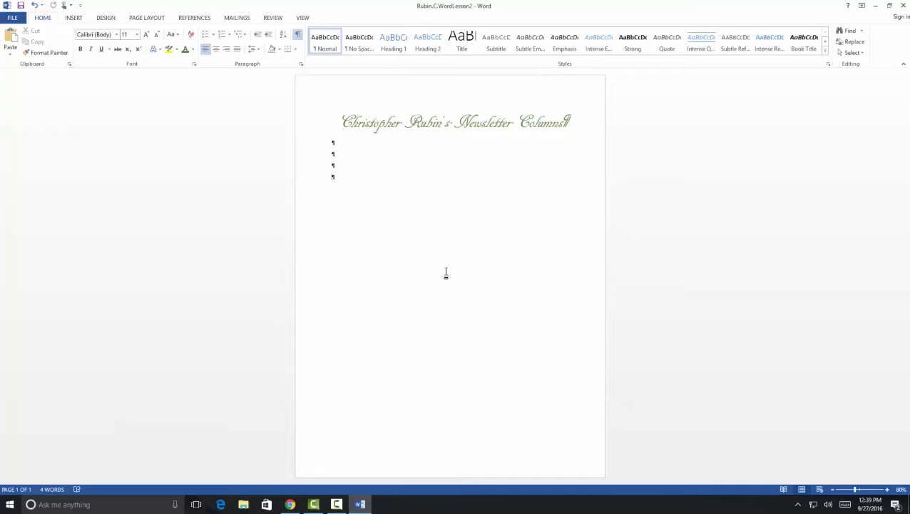
Step: Open the golf summary document from the desktop and enable editing in it
left_click(361, 504)
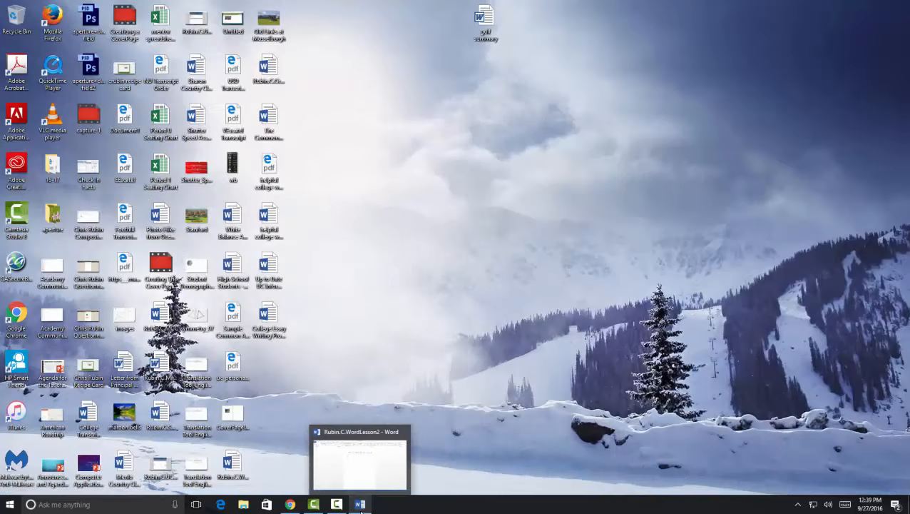
double_click(485, 34)
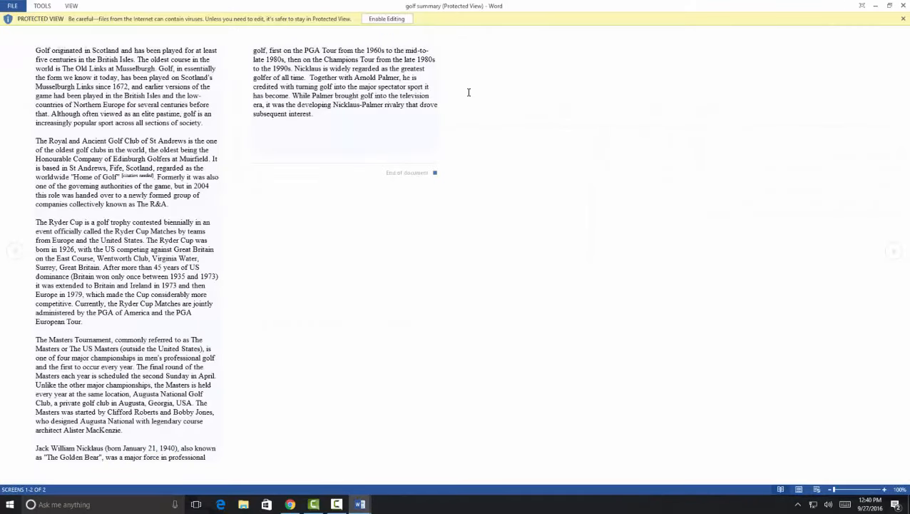
left_click(387, 20)
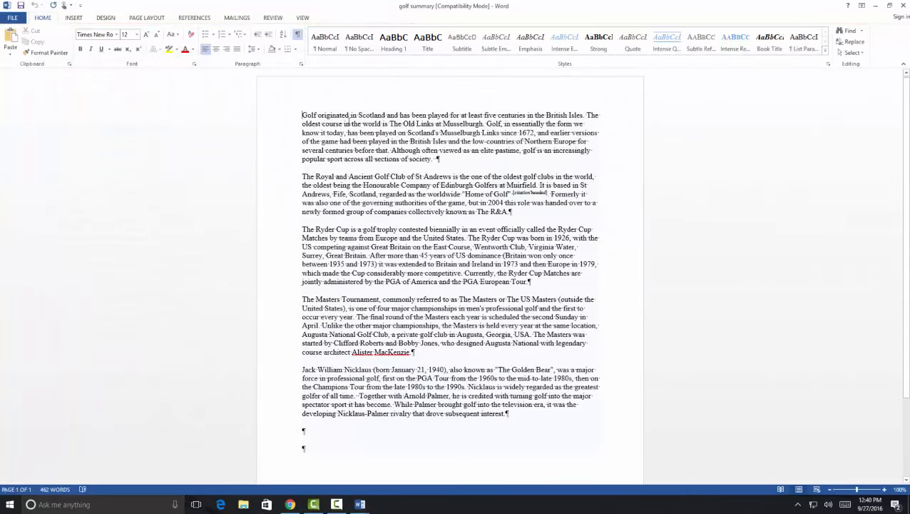
Step: Copy the entire text of the golf summary document and close that document
mouse_move(302, 116)
left_mouse_down()
mouse_move(534, 285)
mouse_move(591, 477)
mouse_move(591, 432)
left_mouse_up()
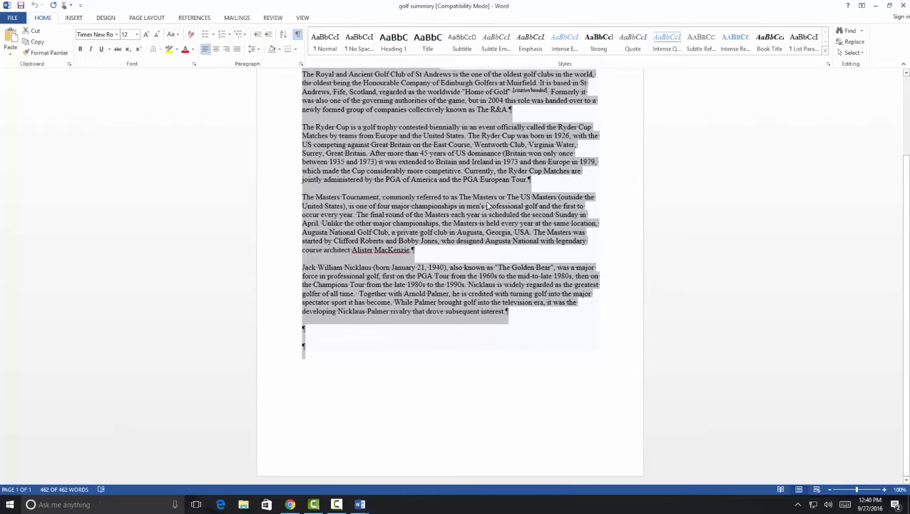
left_click(35, 44)
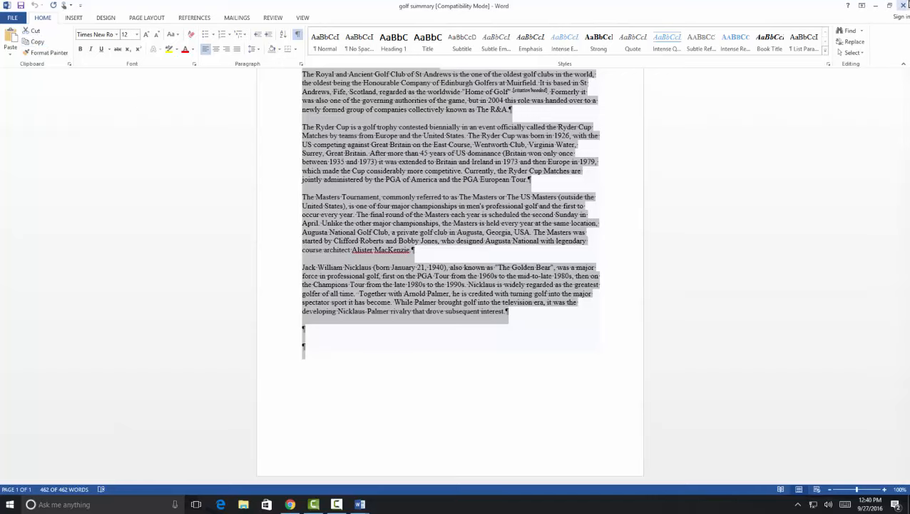
left_click(904, 6)
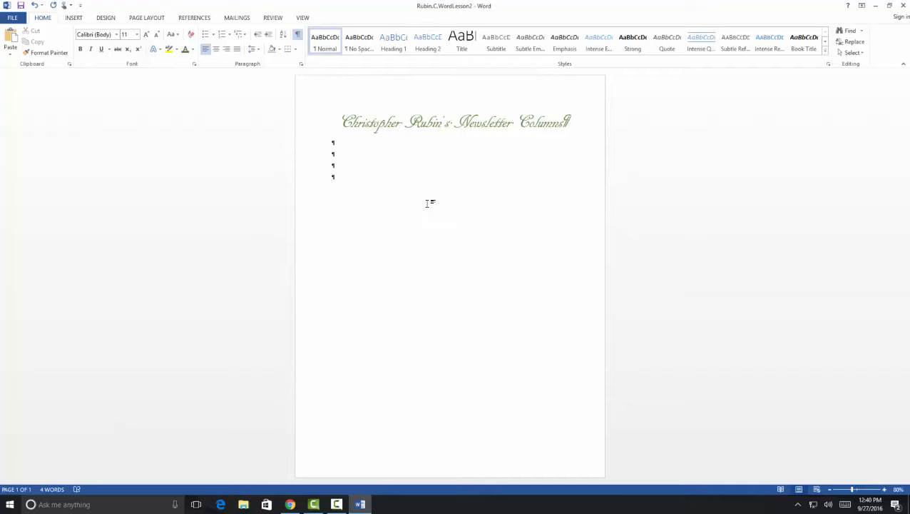
Step: Paste the copied golf text below the newsletter title and delete the empty paragraphs at its end
left_click(10, 37)
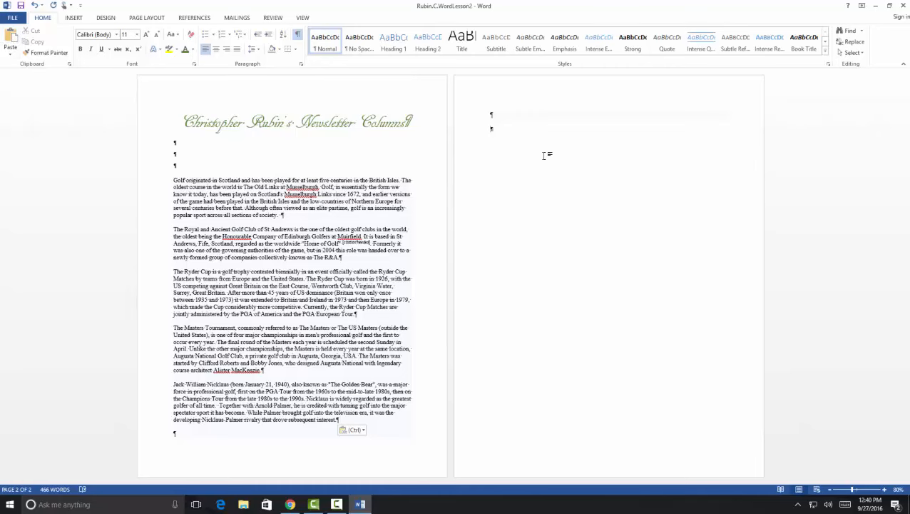
key("BackSpace")
key("BackSpace")
key("BackSpace")
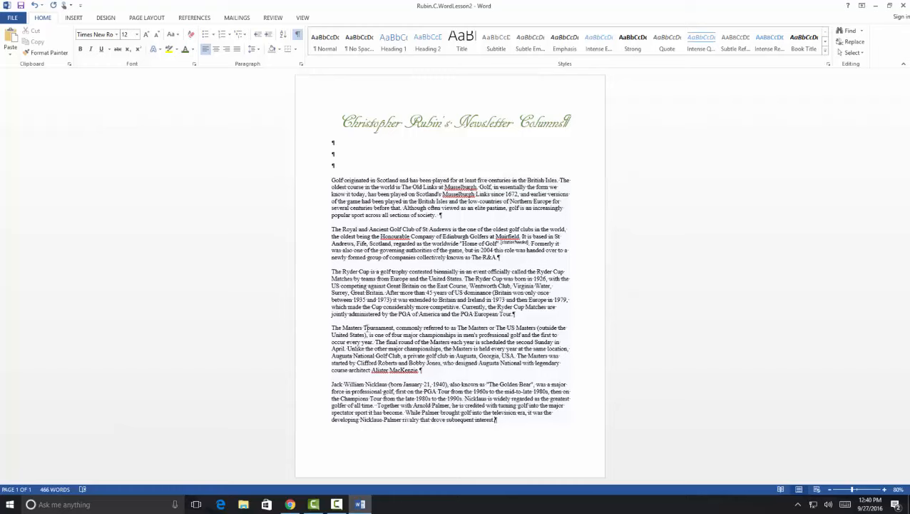
Step: Set the font of the paragraph about the Royal and Ancient Golf Club to Arial
mouse_move(329, 229)
left_mouse_down()
mouse_move(442, 239)
mouse_move(512, 259)
mouse_move(334, 234)
left_mouse_up()
left_click(512, 259)
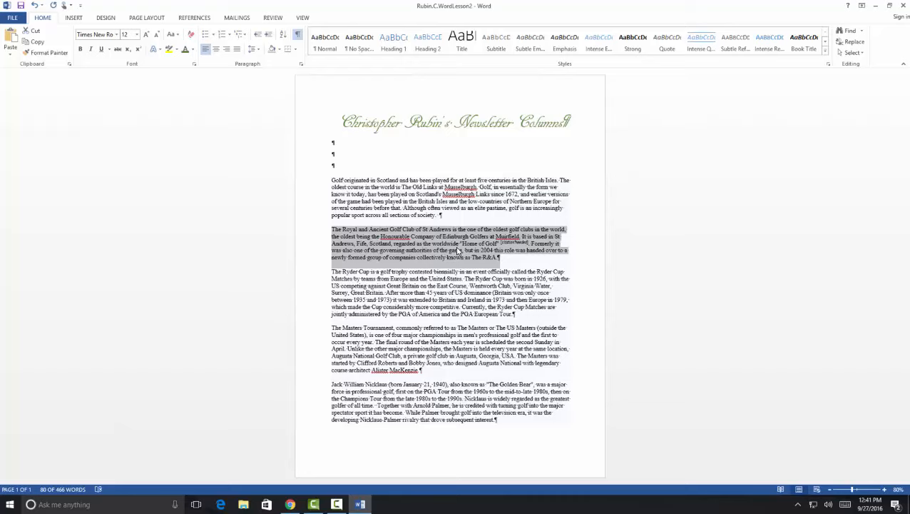
left_click(109, 34)
type("arial")
key("Return")
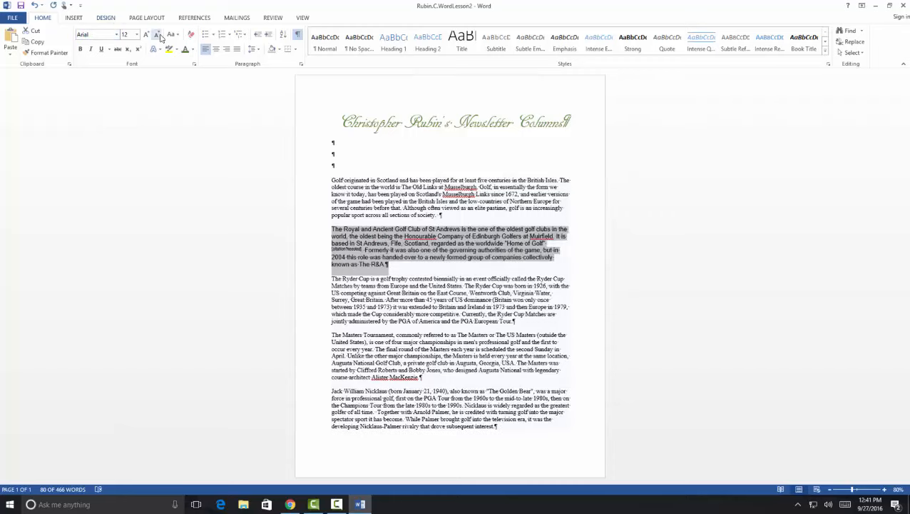
Step: Format the Royal and Ancient Golf Club paragraph as size 12 black text, aligned left
left_click(137, 34)
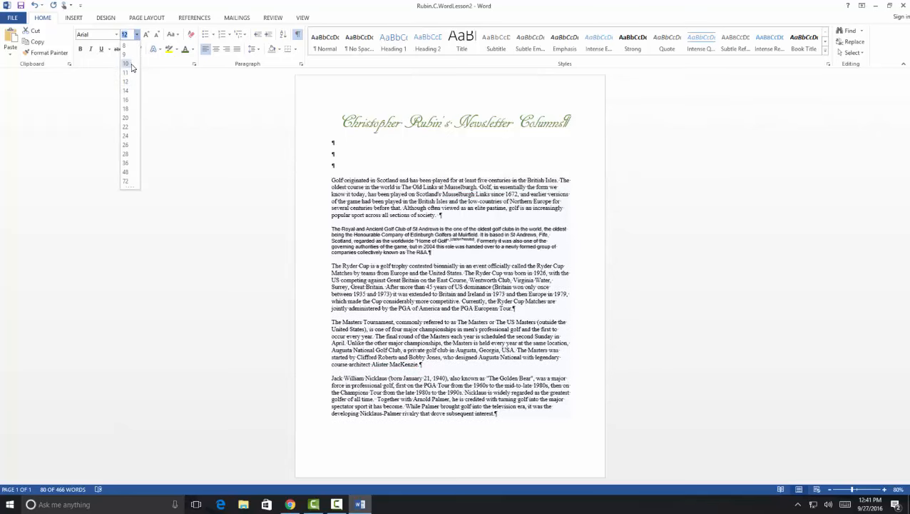
left_click(191, 49)
left_click(192, 82)
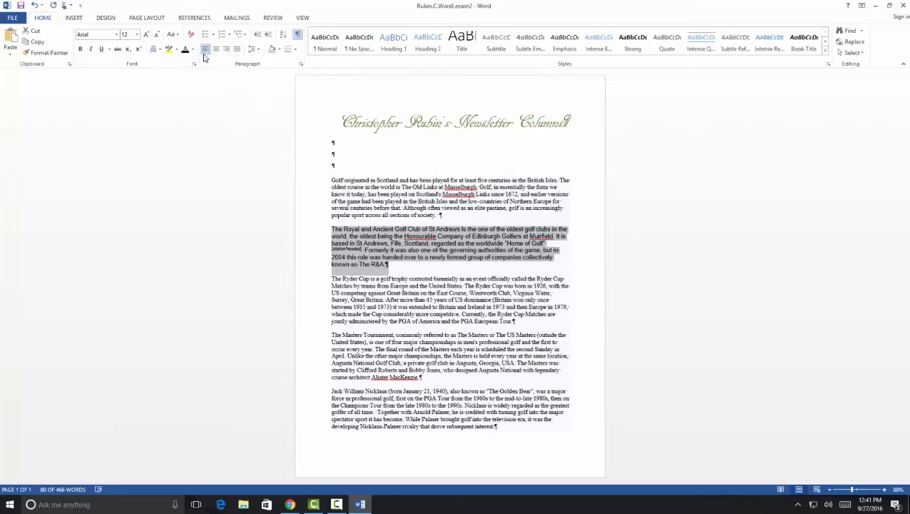
key("ctrl+j")
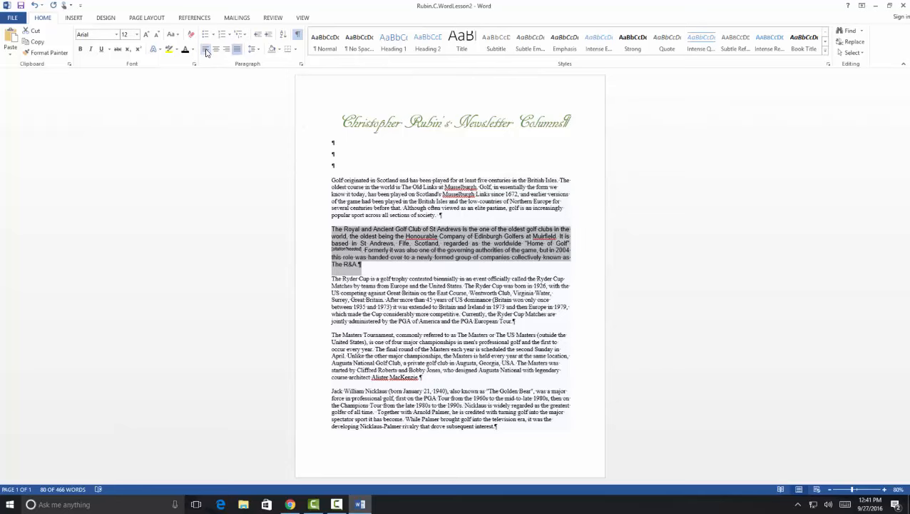
left_click(206, 52)
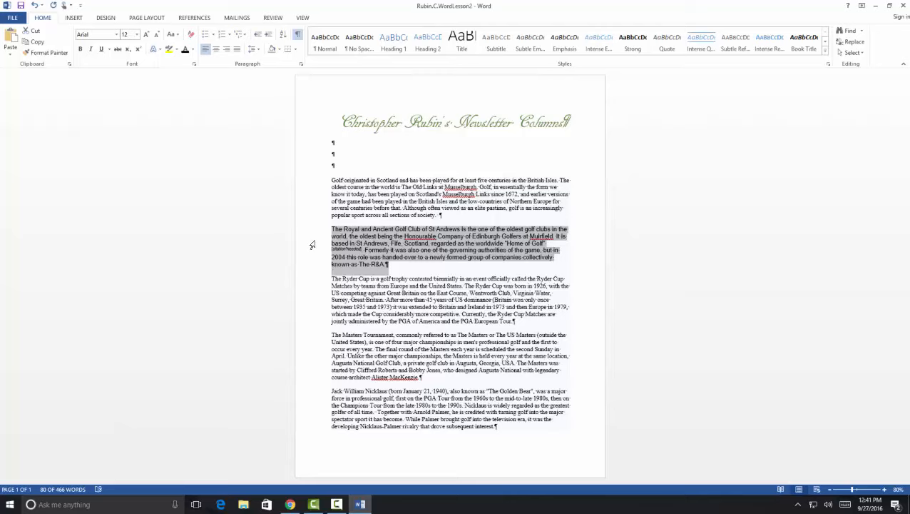
Step: Lay out only the selected Royal and Ancient Golf Club paragraph in two equal-width columns
left_click(147, 18)
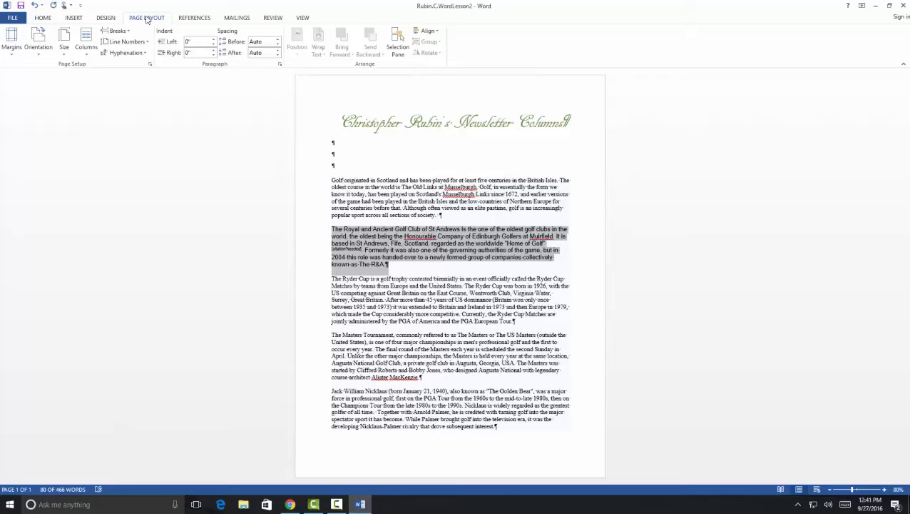
left_click(84, 55)
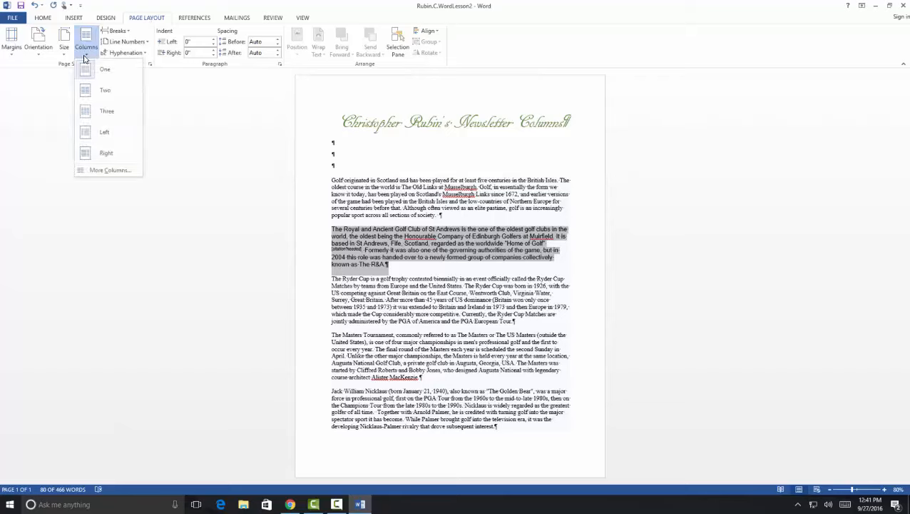
left_click(98, 171)
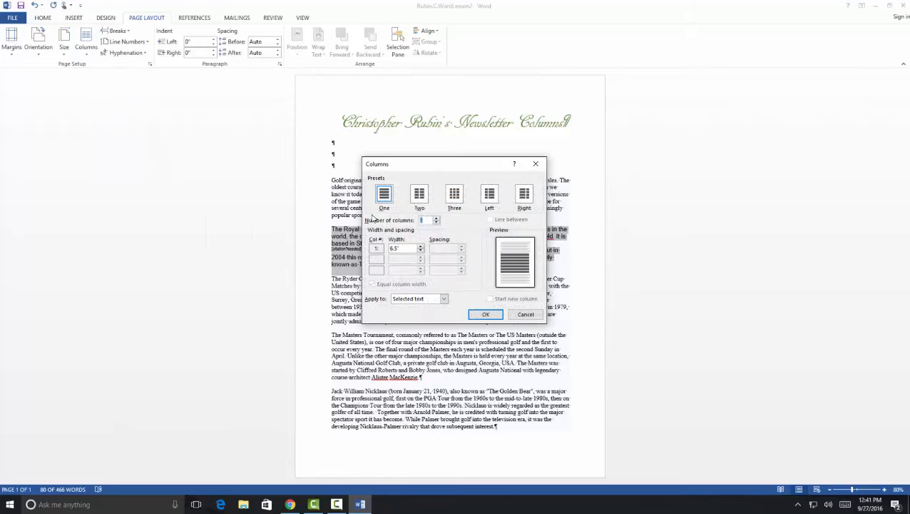
left_click(420, 194)
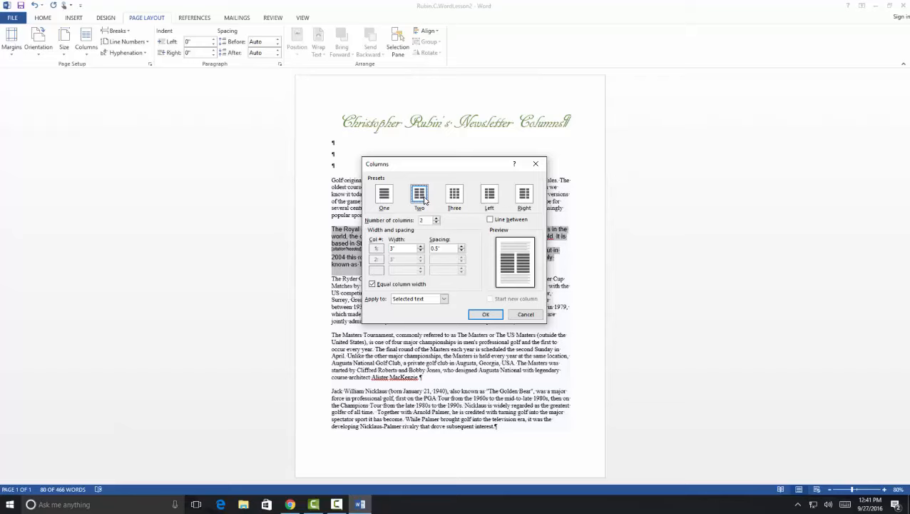
left_click(444, 298)
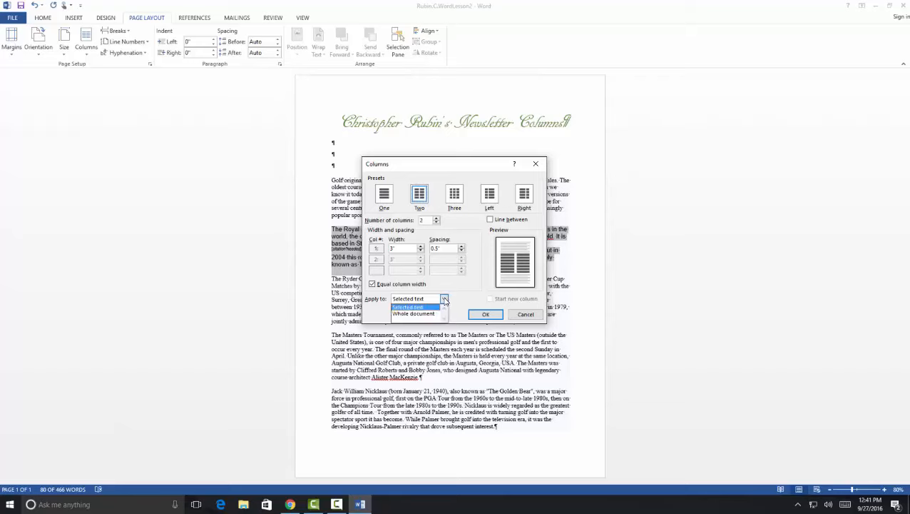
left_click(420, 309)
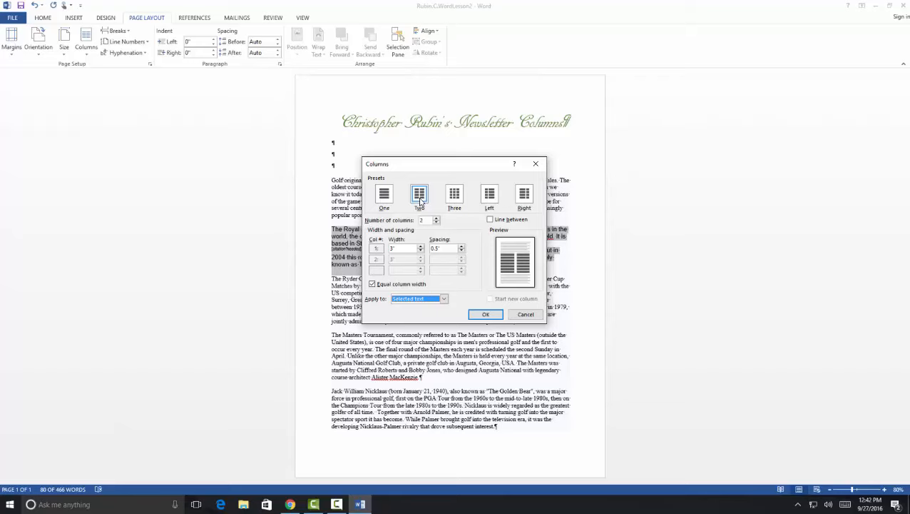
left_click(485, 317)
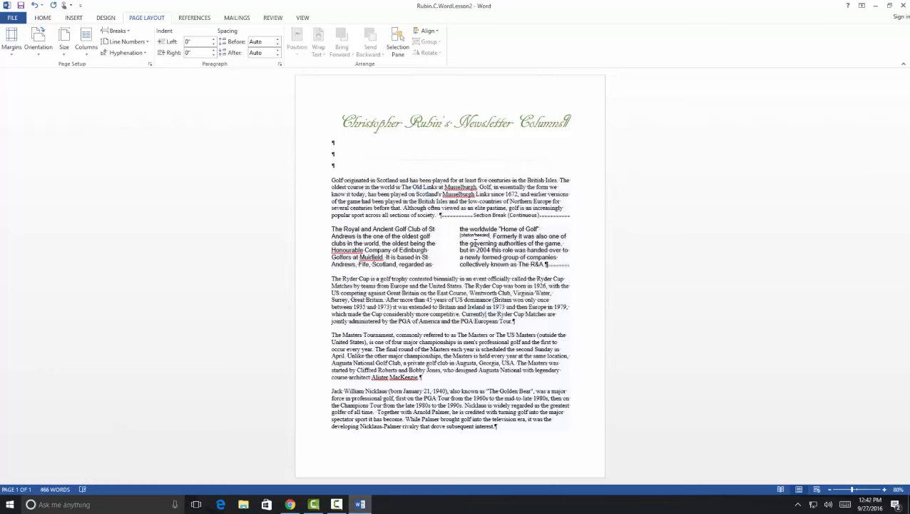
Step: Lay out the Ryder Cup paragraph in three equal-width columns with a line between them
left_click_drag(331, 278, 523, 322)
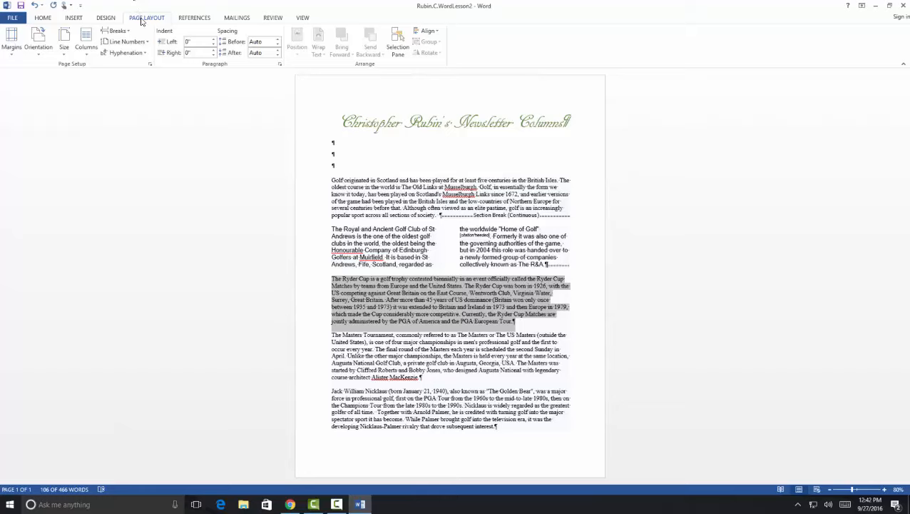
left_click(86, 42)
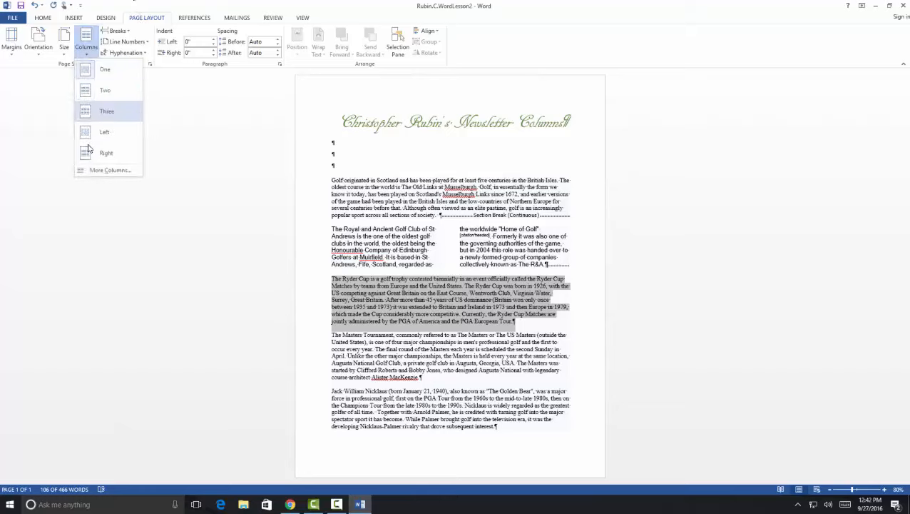
left_click(103, 170)
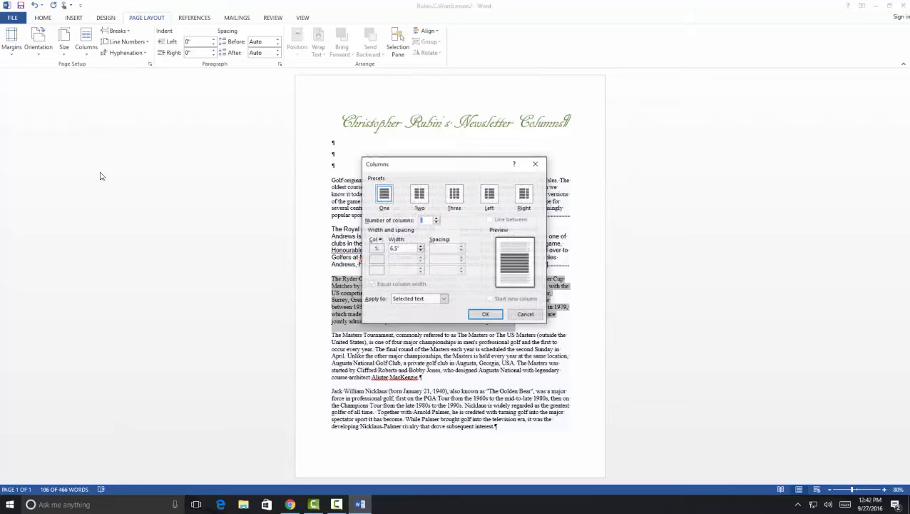
left_click(449, 194)
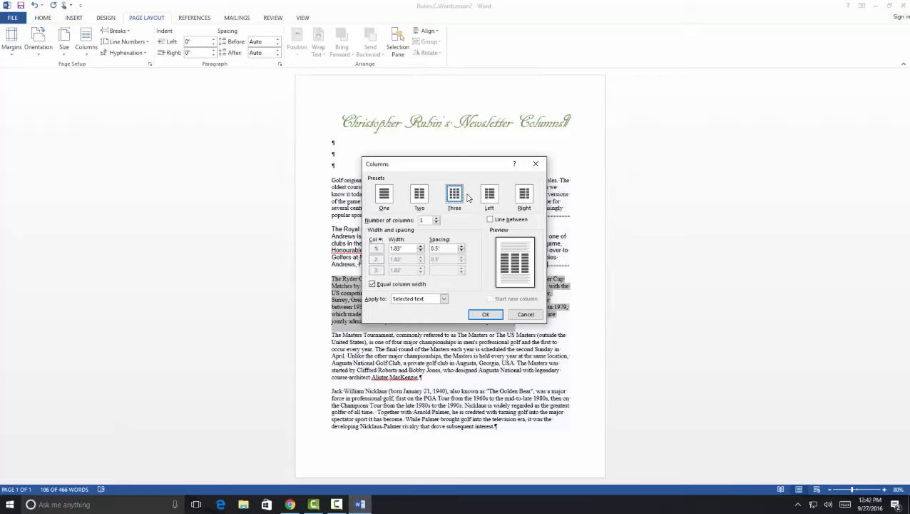
left_click(490, 220)
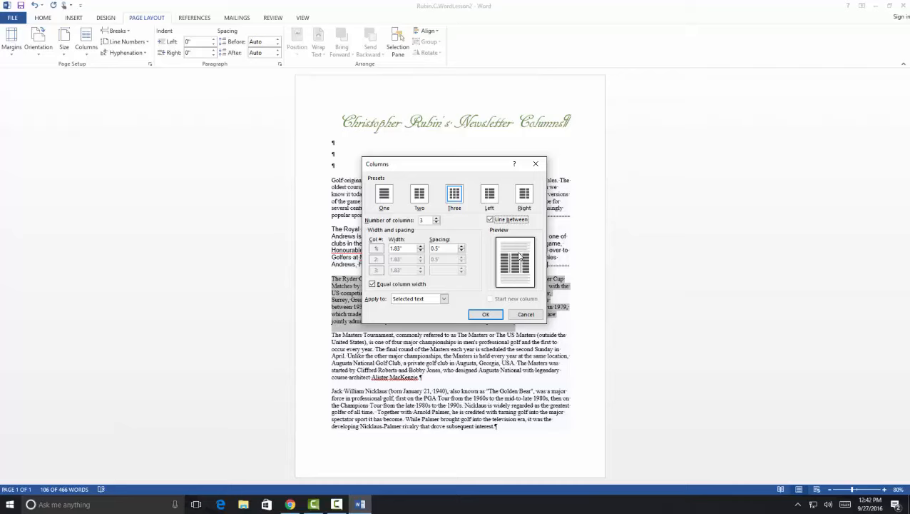
left_click(489, 221)
left_click(490, 221)
left_click(483, 316)
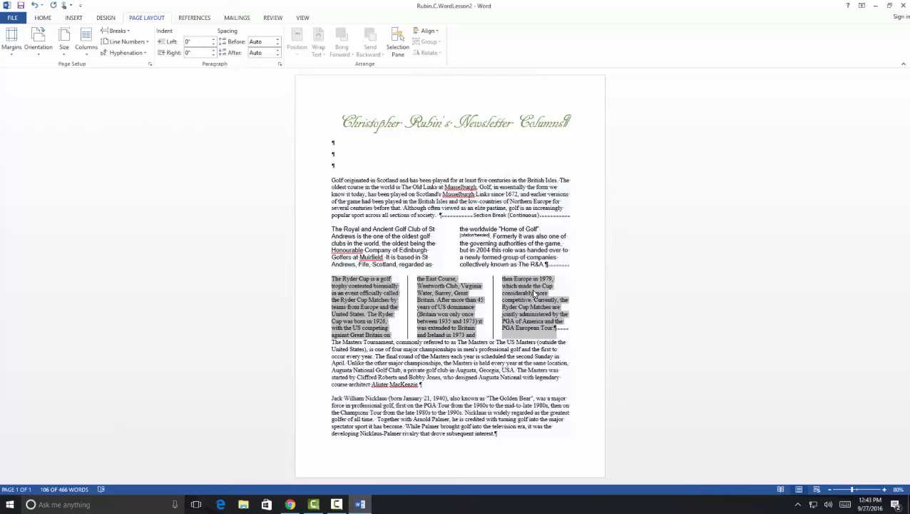
Step: Format the Ryder Cup paragraph in the Adobe Arabic font with a dark blue theme colour
left_click(43, 17)
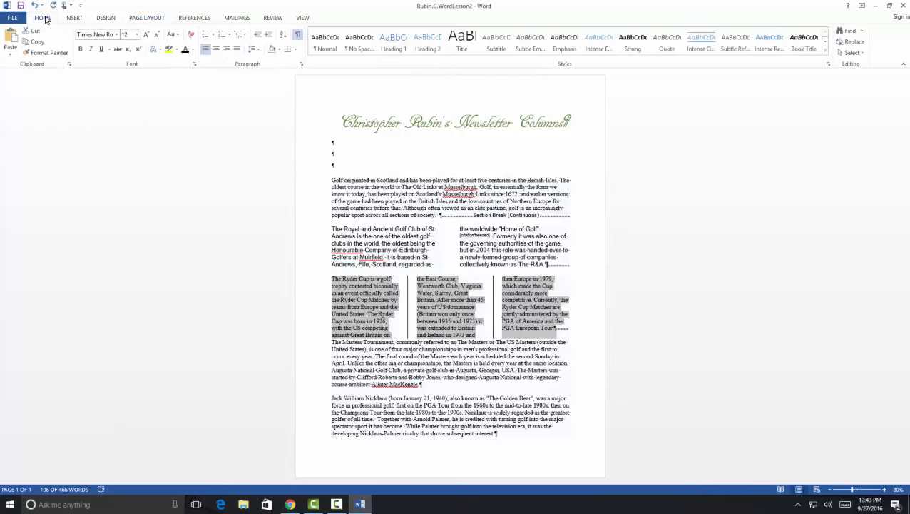
left_click(116, 34)
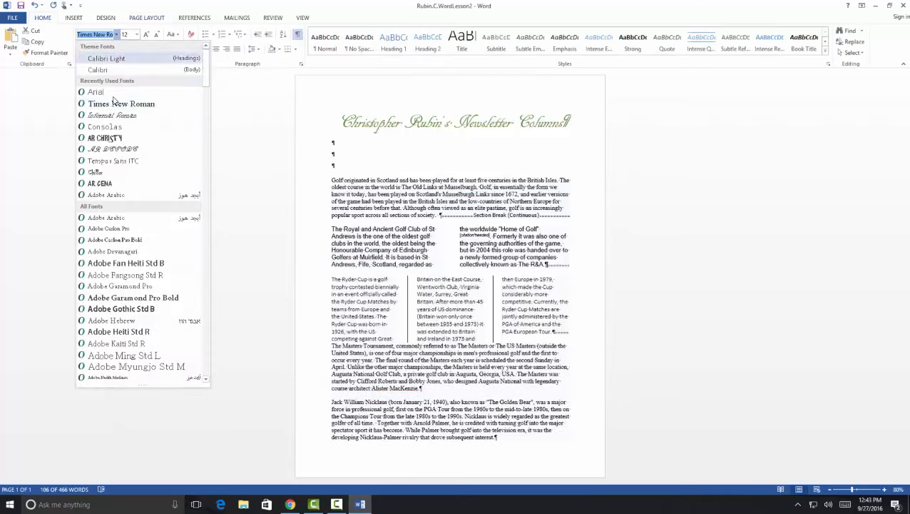
left_click(123, 218)
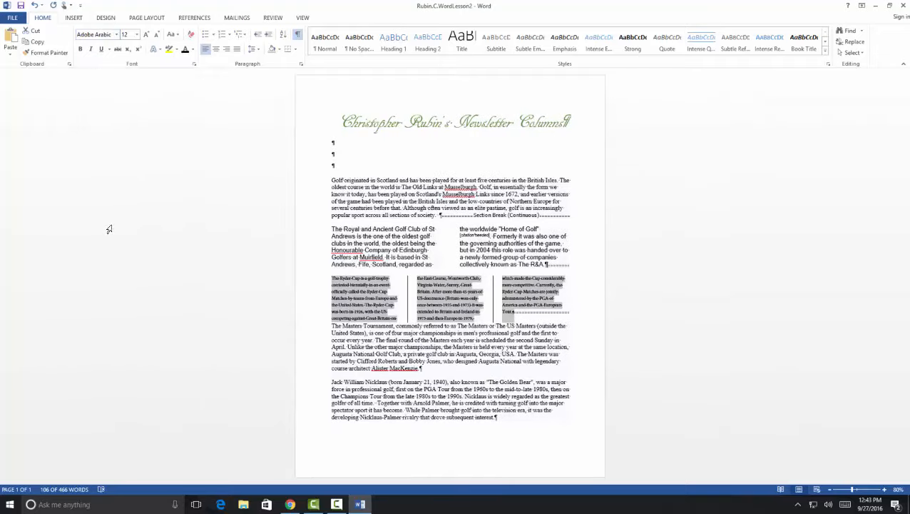
left_click(191, 50)
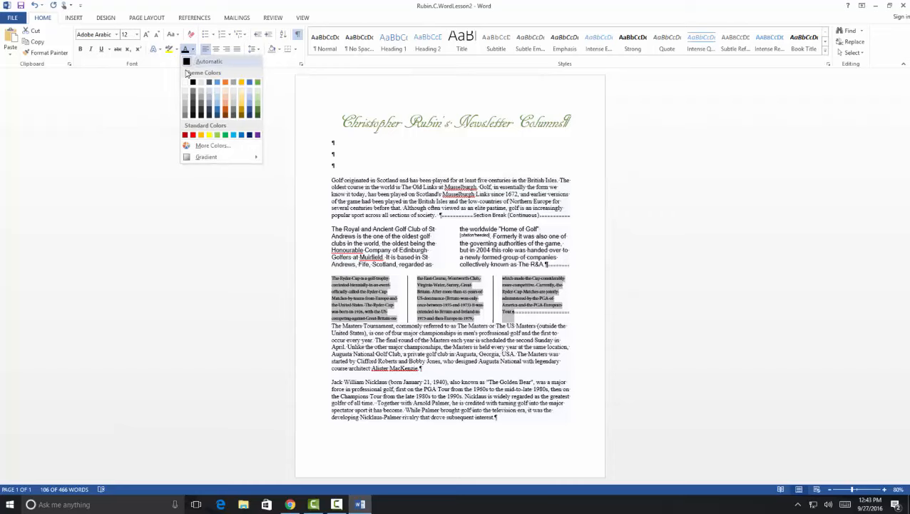
left_click(216, 112)
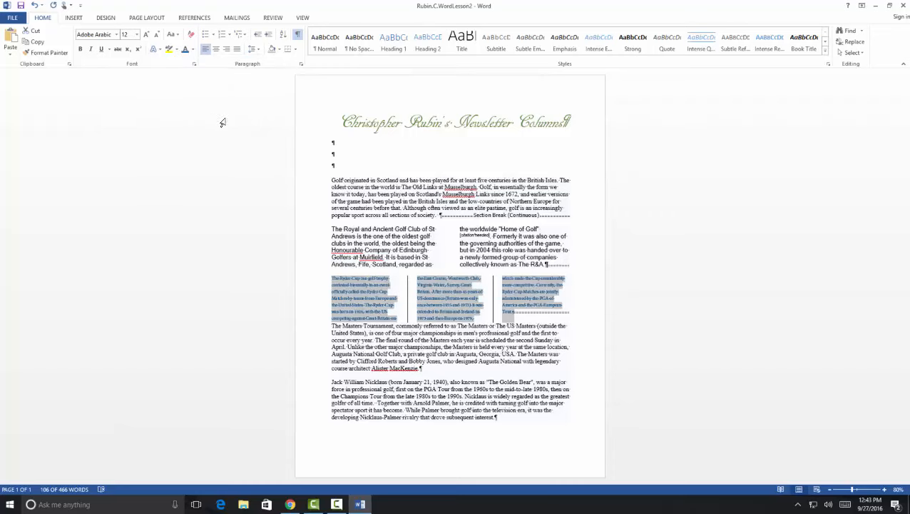
Step: Lay out only the Masters Tournament paragraph in two equal-width columns without a line between them
left_click(338, 328)
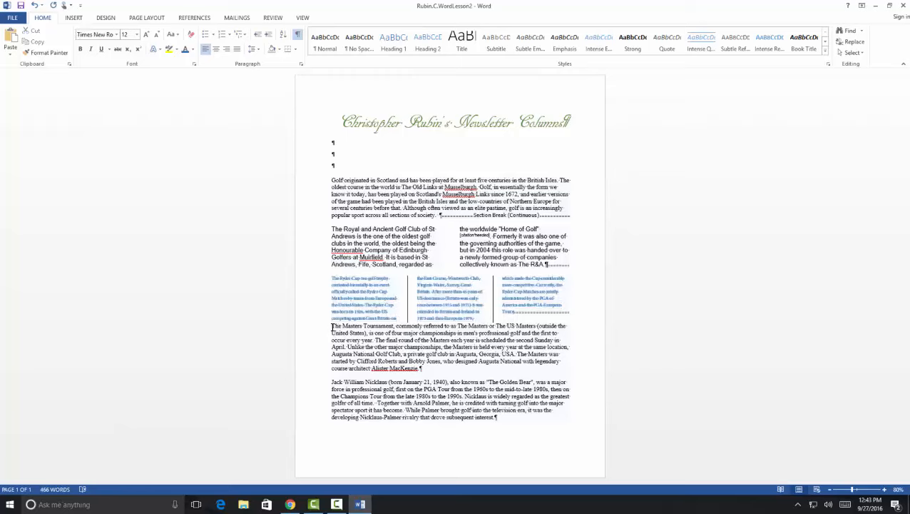
left_click_drag(336, 327, 426, 369)
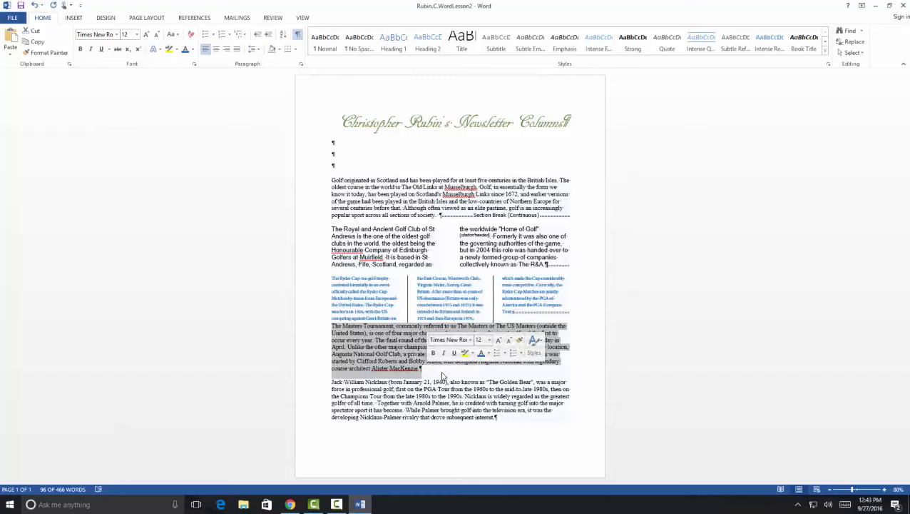
left_click(150, 18)
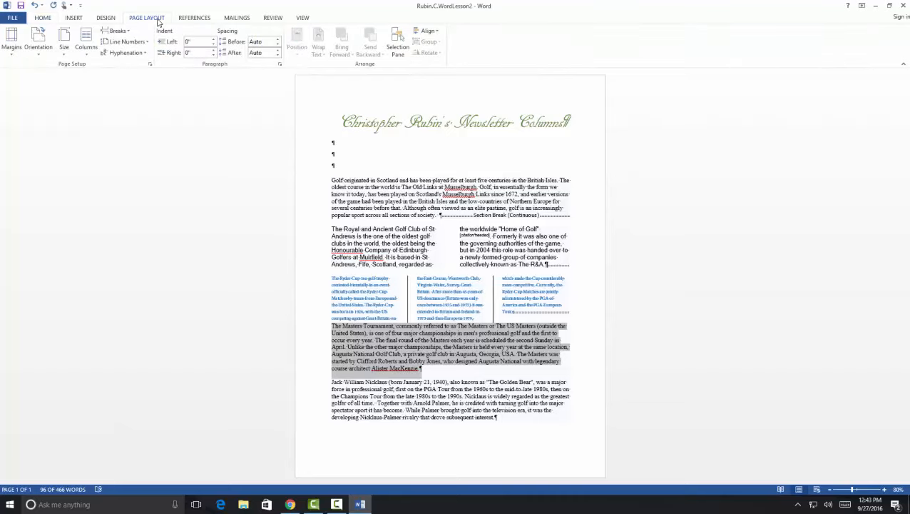
left_click(87, 51)
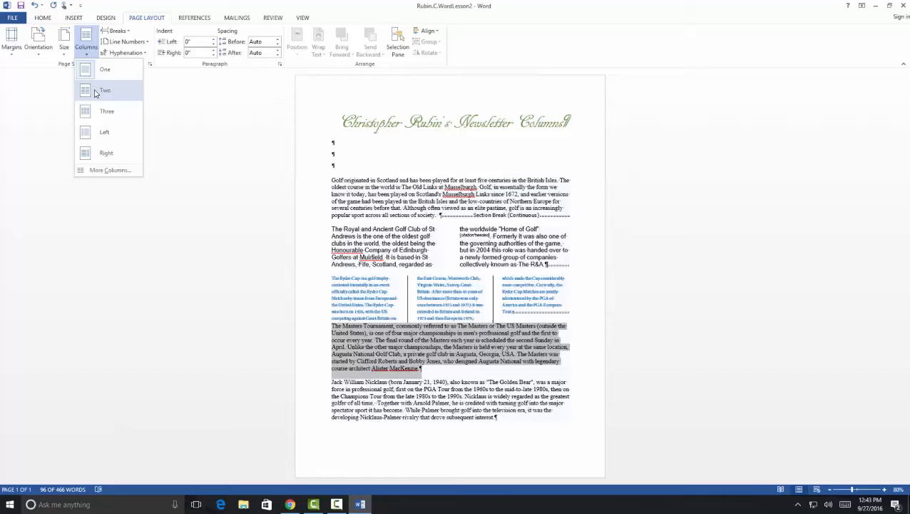
left_click(120, 171)
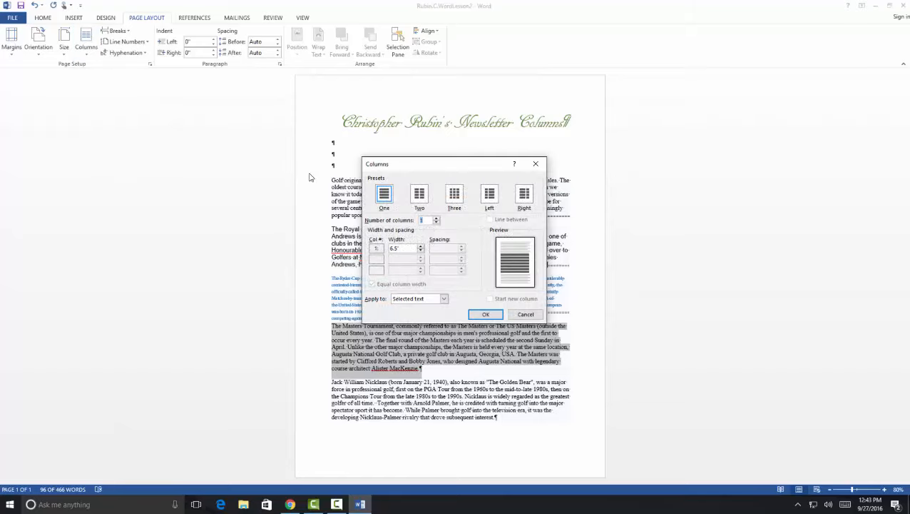
left_click(419, 194)
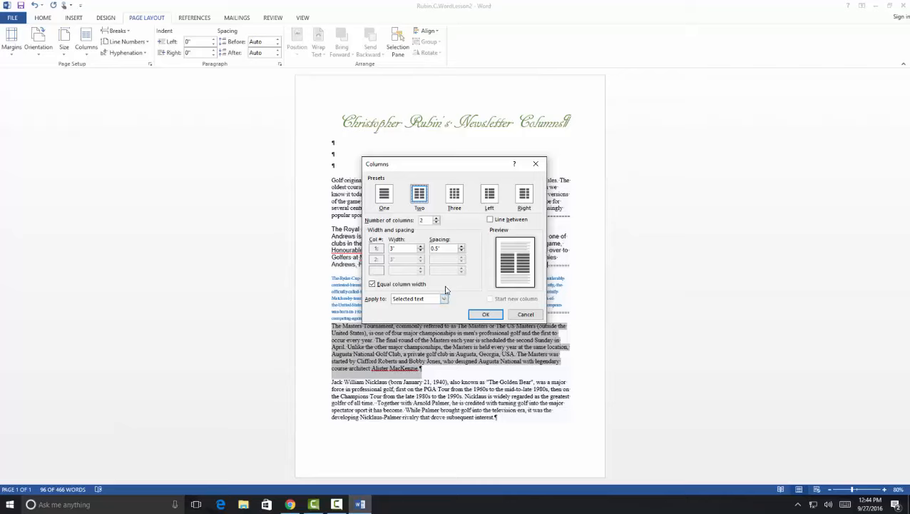
left_click(436, 218)
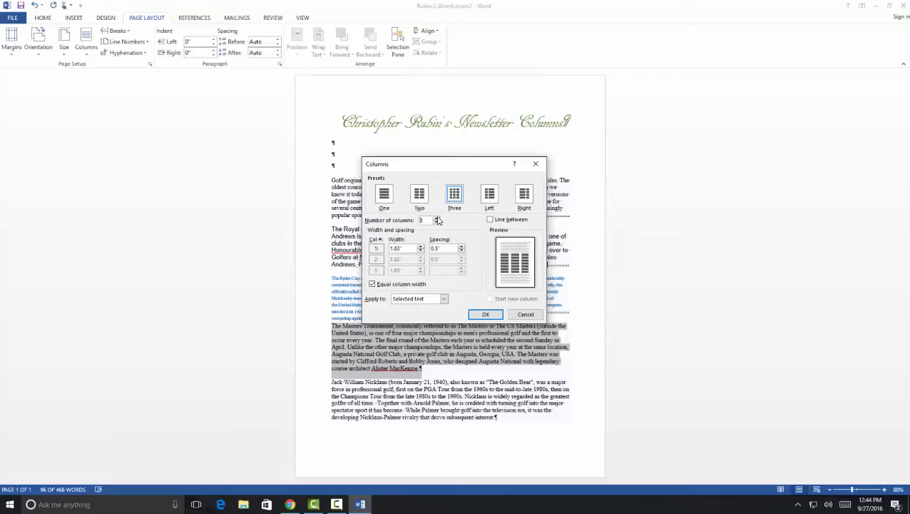
left_click(437, 218)
left_click(437, 219)
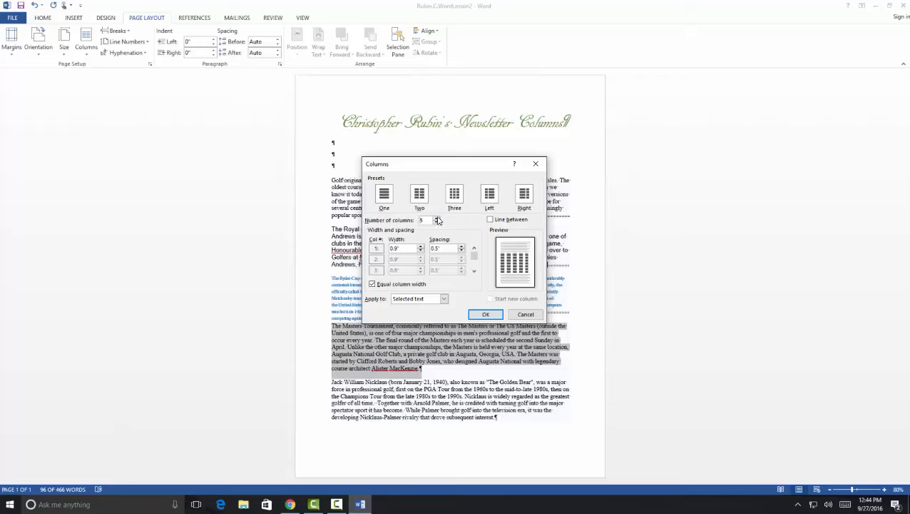
left_click(436, 222)
left_click(436, 222)
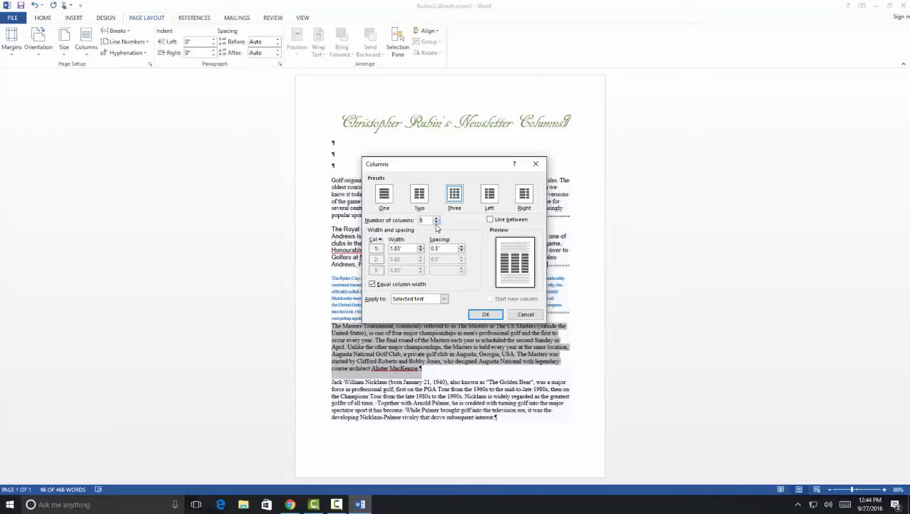
left_click(436, 222)
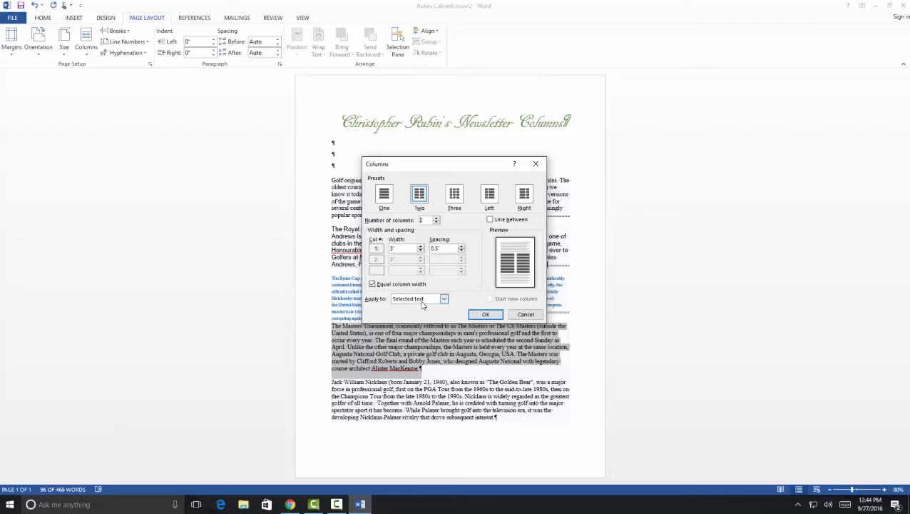
left_click(485, 315)
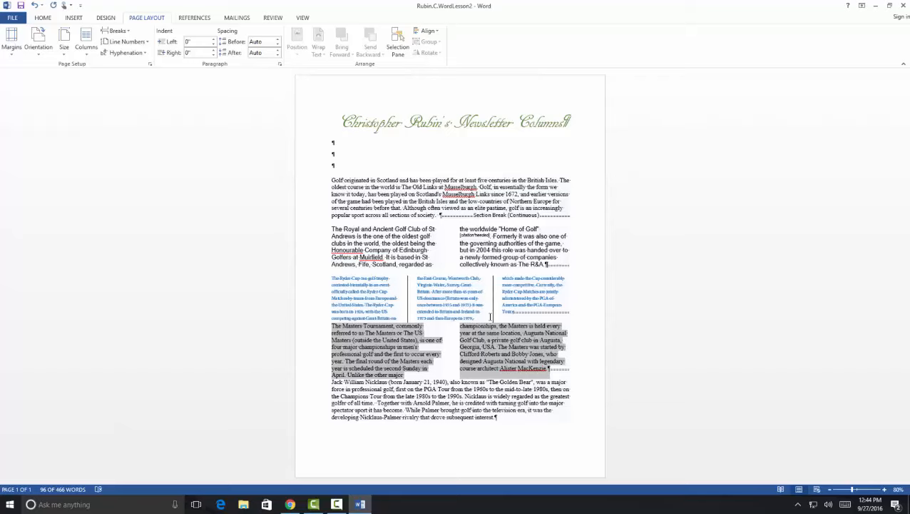
Step: Format the Masters Tournament paragraph in the Adobe Song Std L font with purple text
left_click(45, 18)
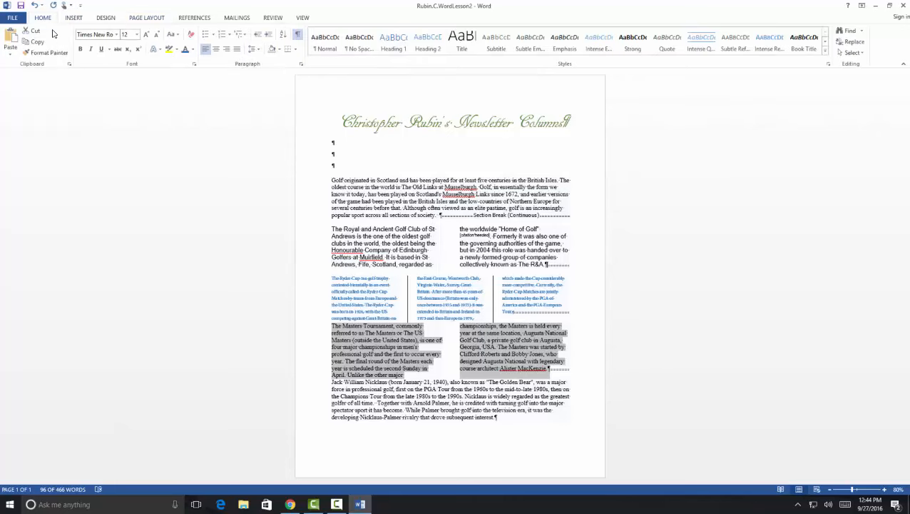
left_click(116, 34)
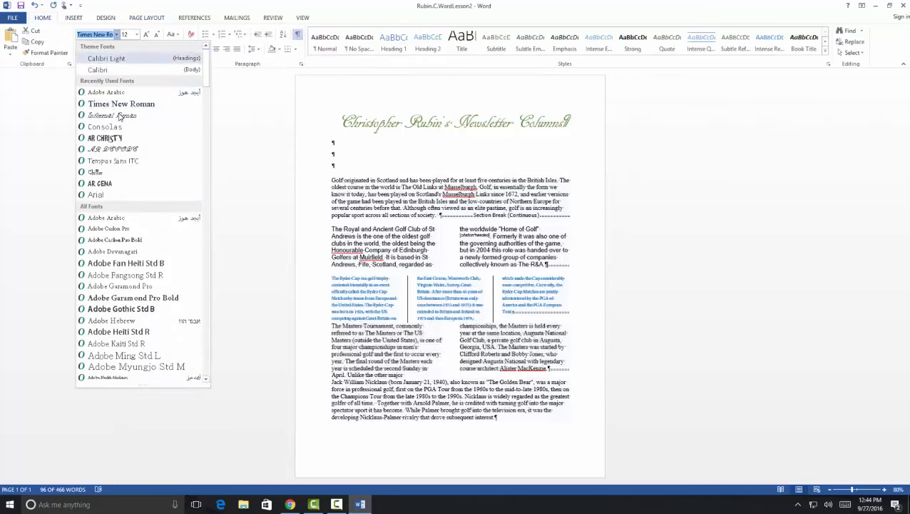
scroll(143, 317, "down", 2)
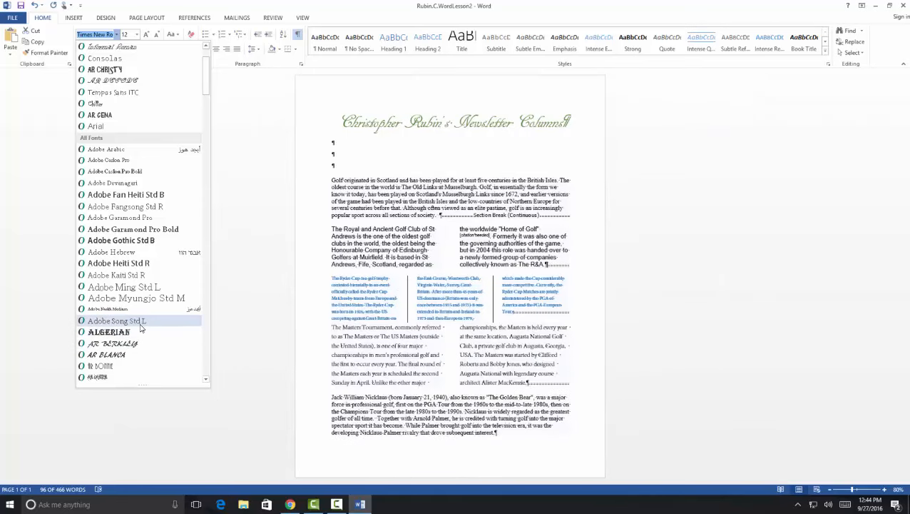
left_click(141, 321)
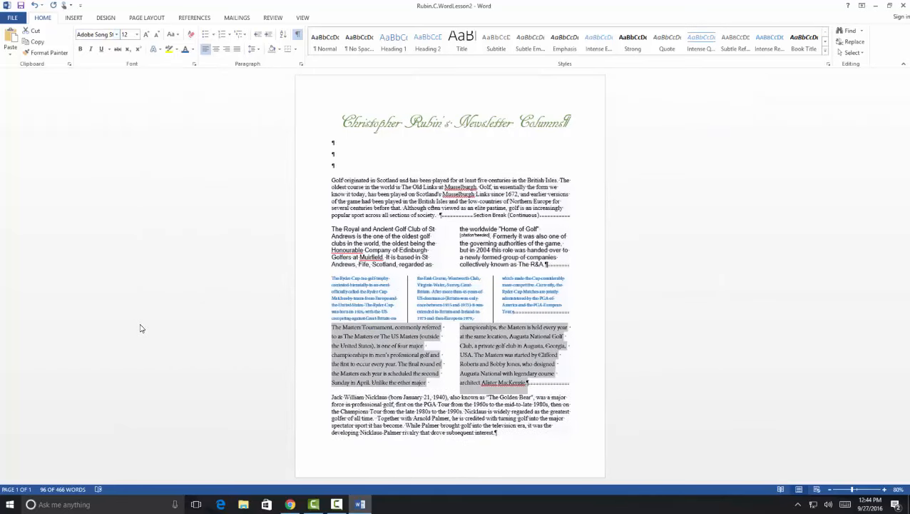
left_click(191, 49)
left_click(259, 139)
Step: Format the last paragraph, about Jack Nicklaus, in the Informal Roman font with a dark gold theme colour
left_click_drag(332, 396, 520, 459)
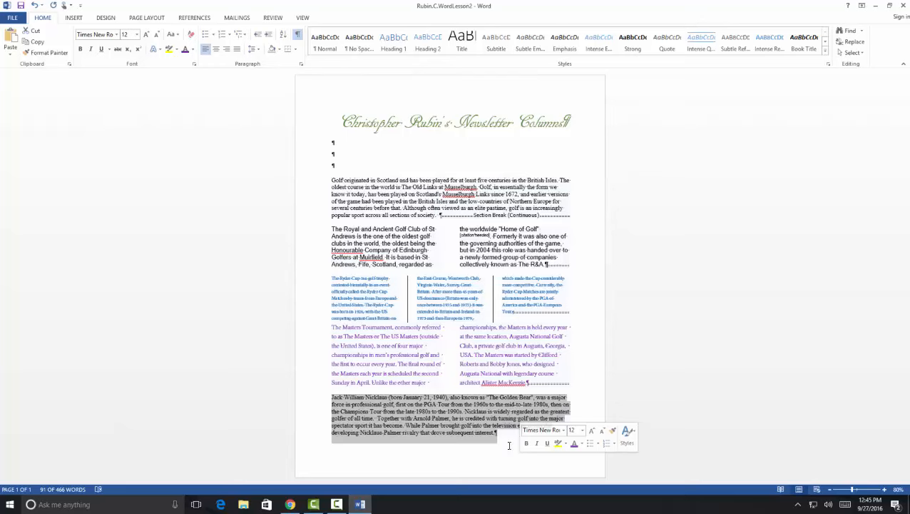
left_click(117, 35)
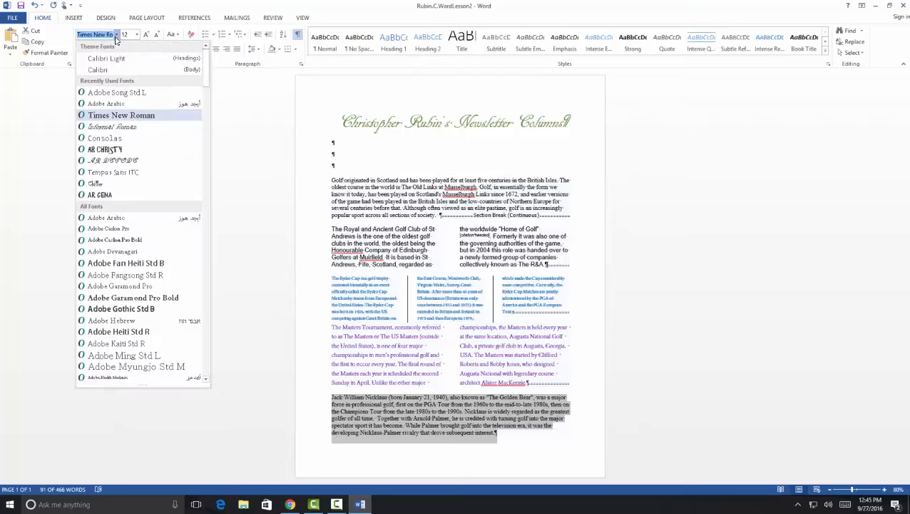
scroll(143, 314, "down", 6)
scroll(144, 304, "down", 20)
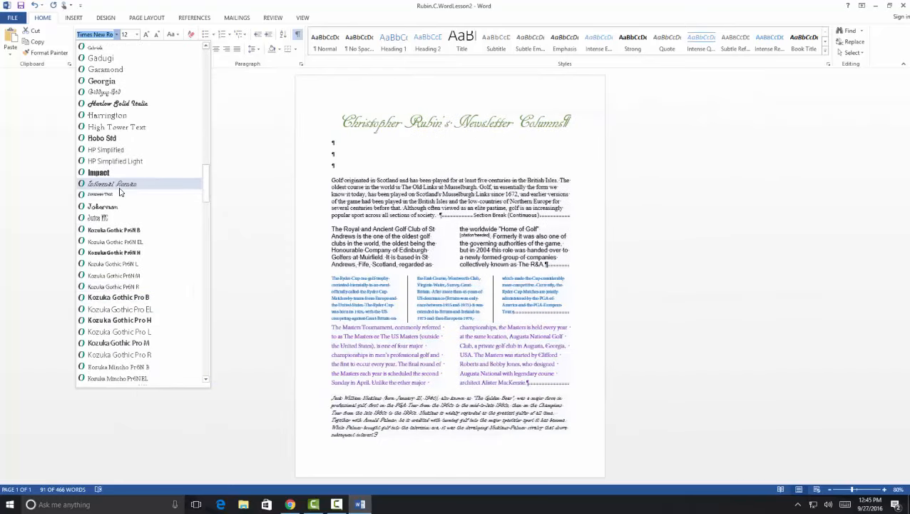
left_click(112, 184)
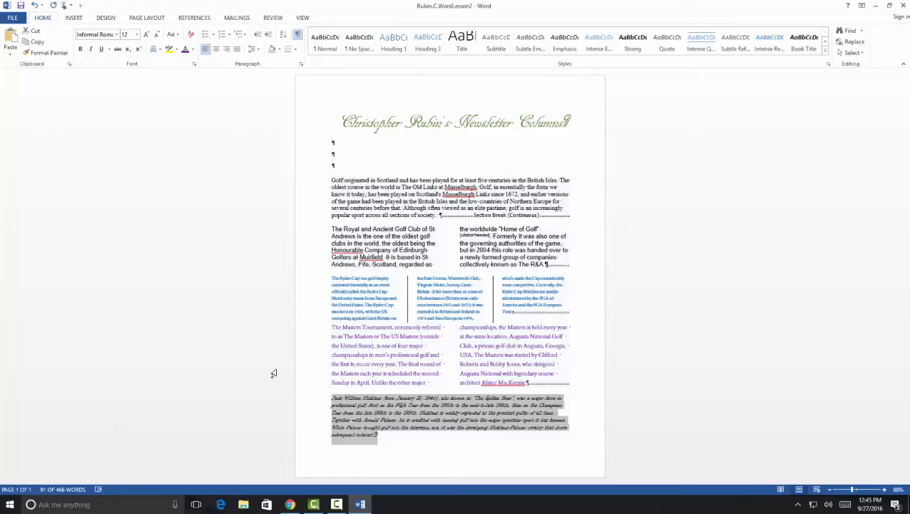
left_click(192, 50)
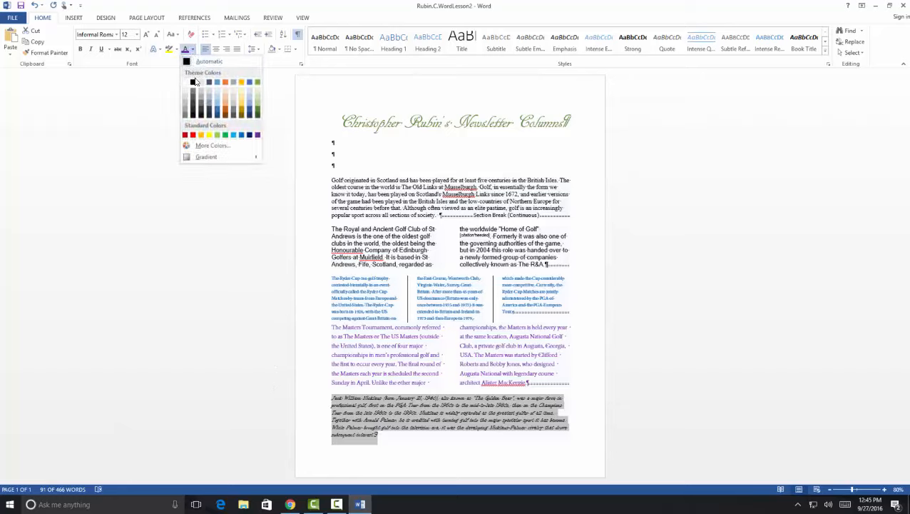
left_click(242, 113)
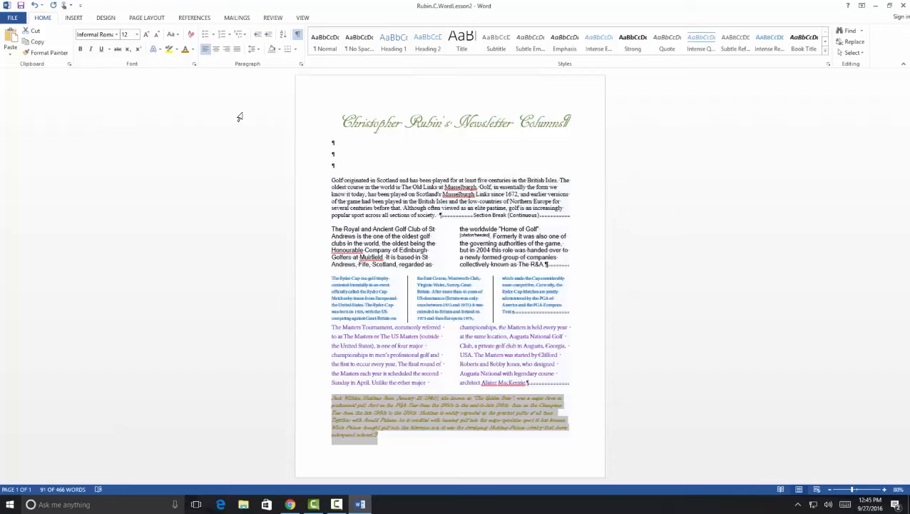
Step: Set up a paragraph border for the blank line below the title in a 3 pt multi-line style and dark green
left_click(483, 140)
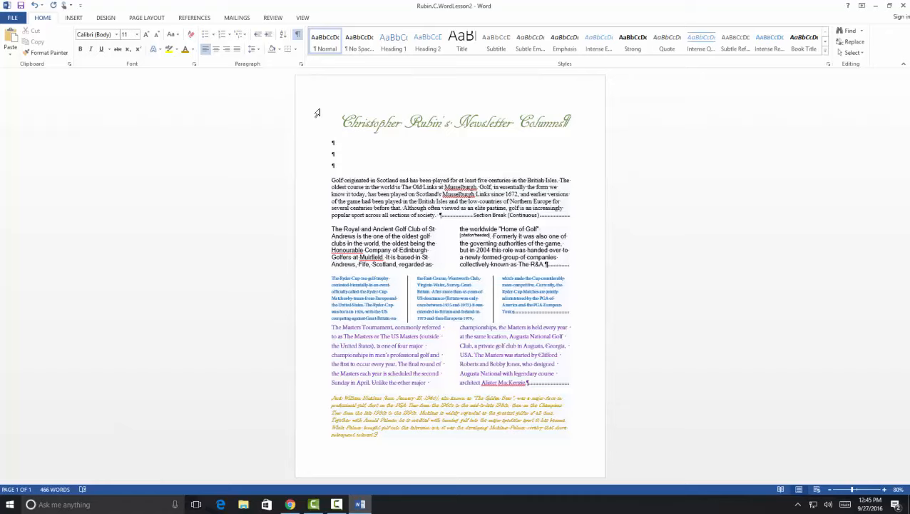
left_click(105, 19)
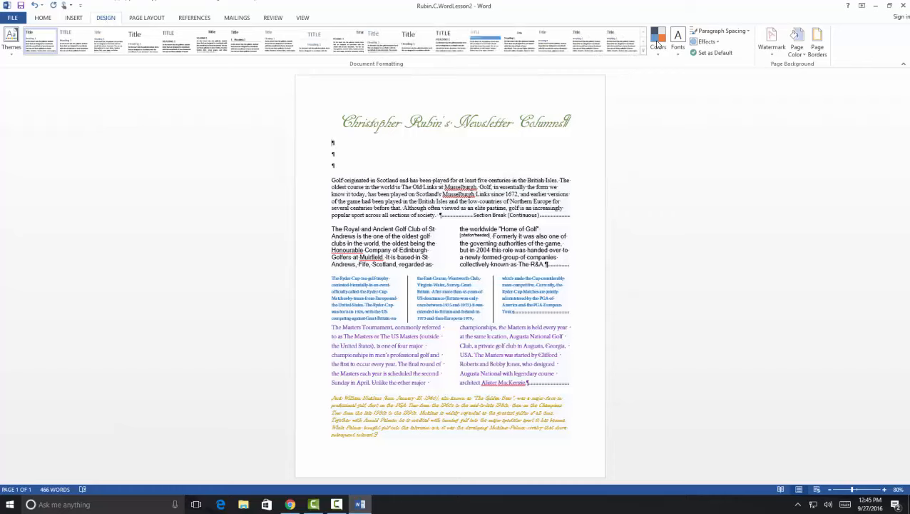
left_click(818, 42)
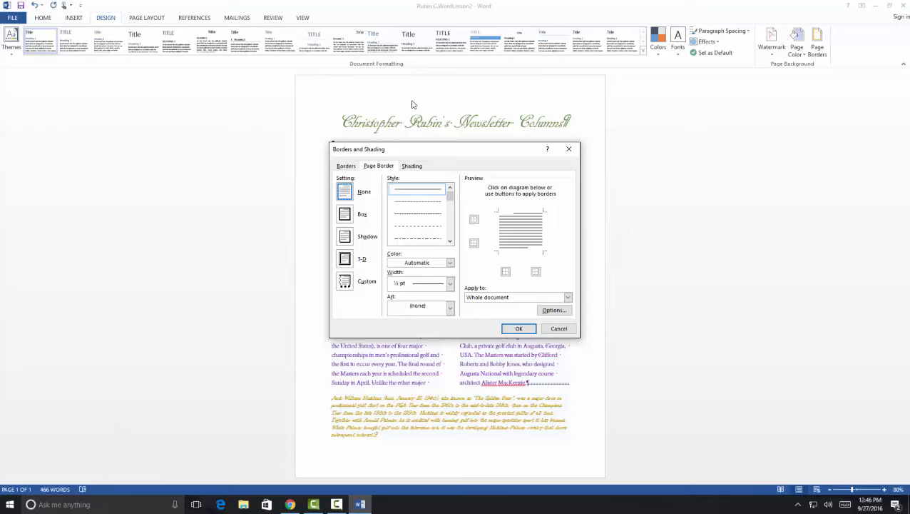
left_click(343, 167)
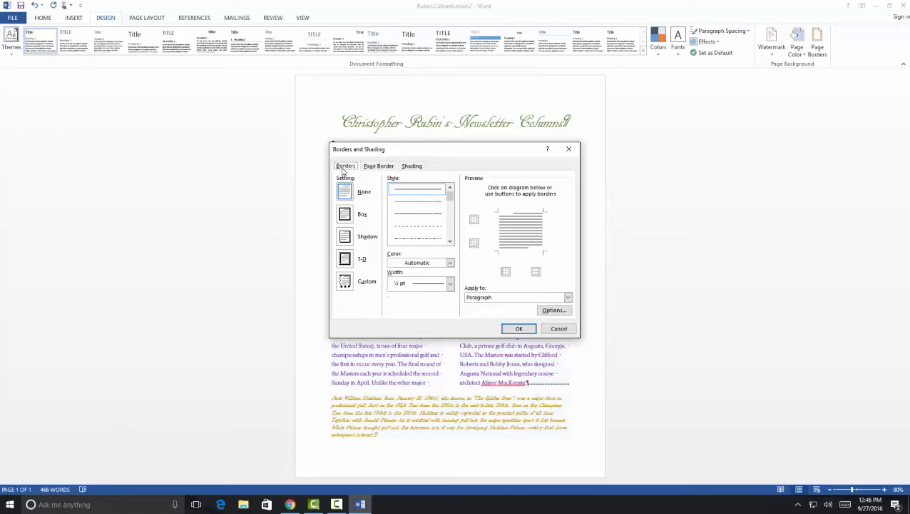
left_click(371, 167)
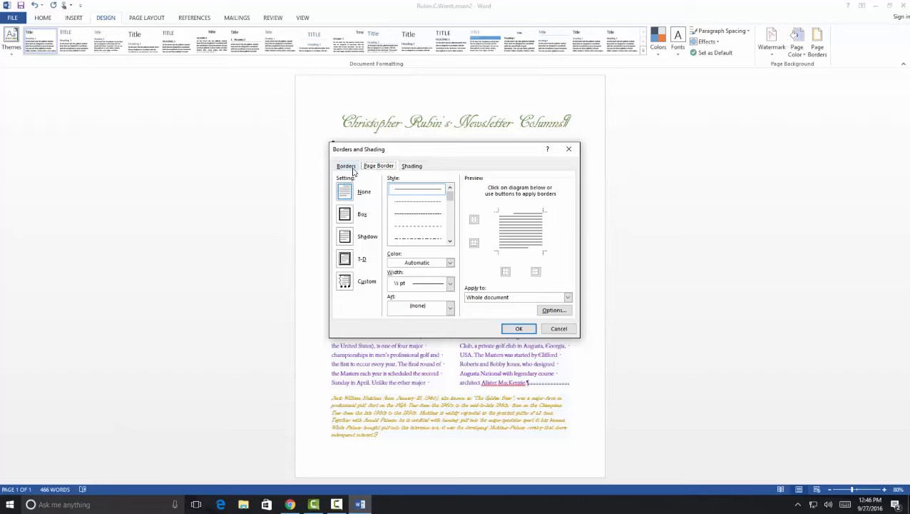
left_click(346, 167)
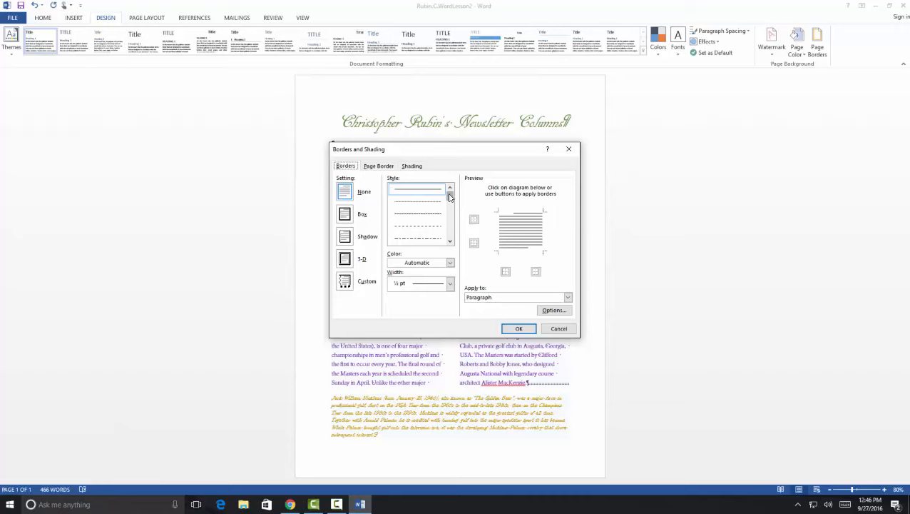
left_click_drag(449, 197, 451, 207)
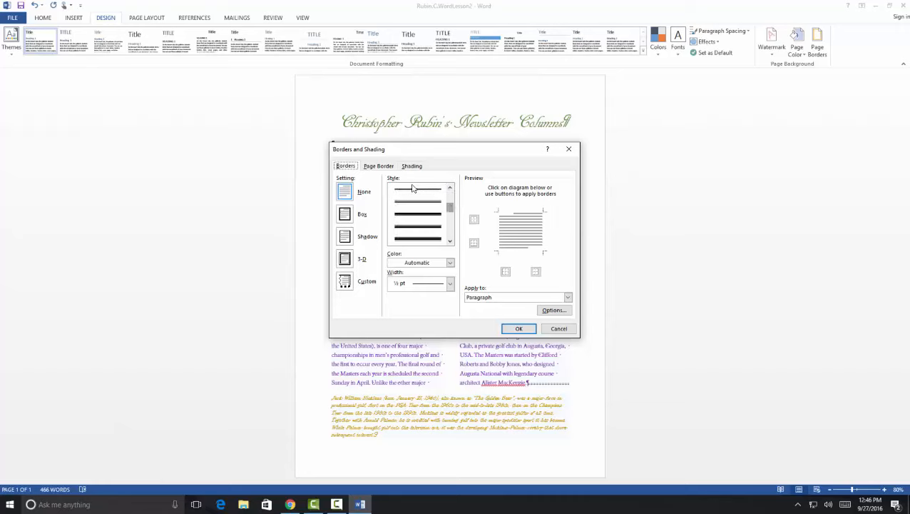
left_click(427, 216)
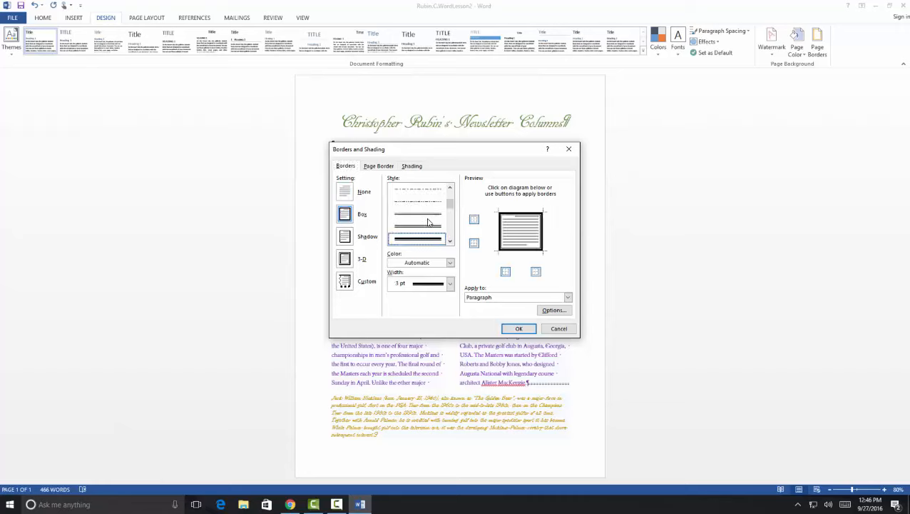
left_click(451, 263)
left_click(451, 263)
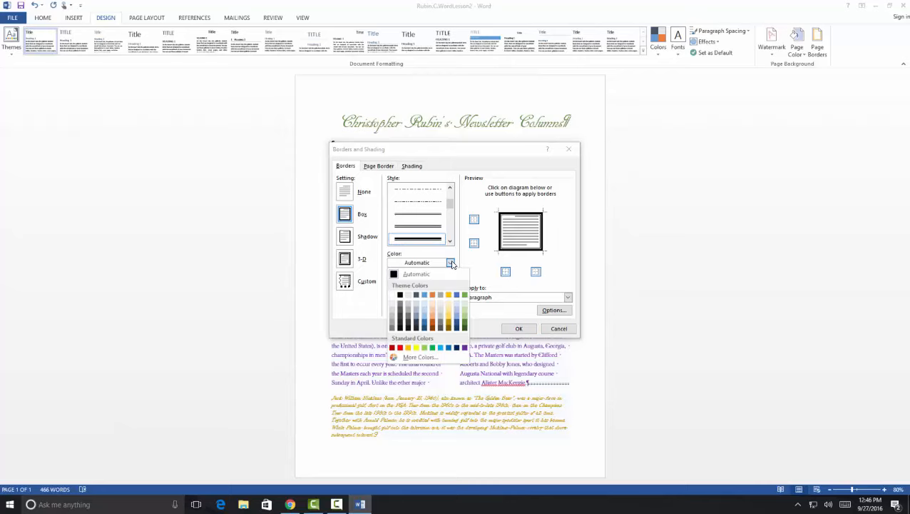
left_click(464, 325)
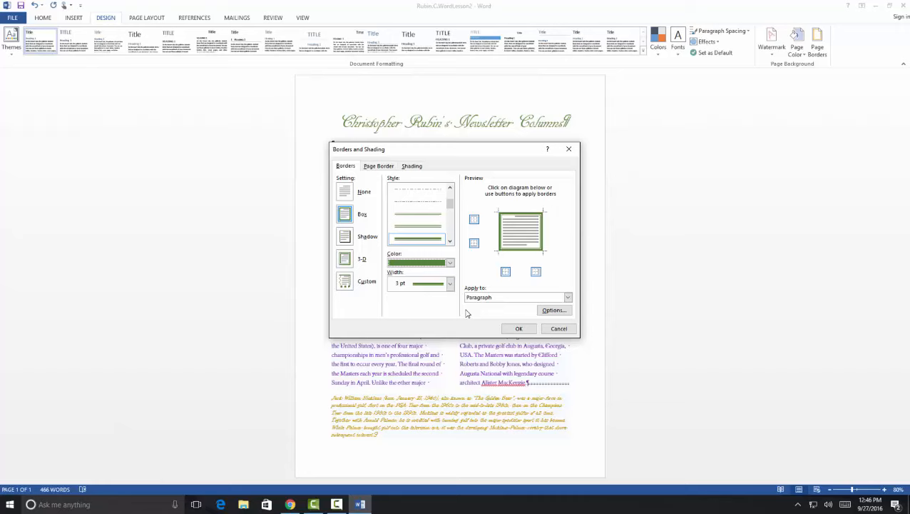
Step: Remove the left, right and bottom sides of the paragraph border and apply only its top line below the title
left_click(499, 231)
left_click(514, 250)
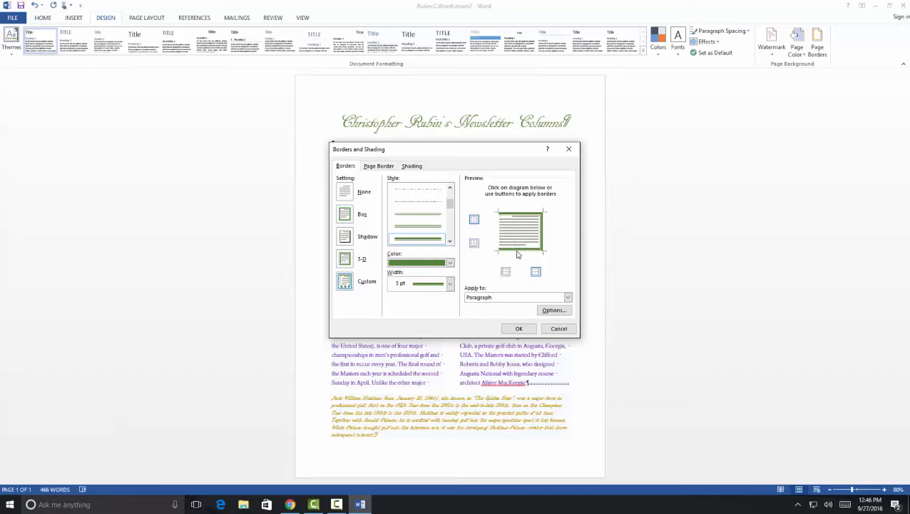
left_click(517, 250)
left_click(542, 239)
left_click(542, 241)
left_click(517, 328)
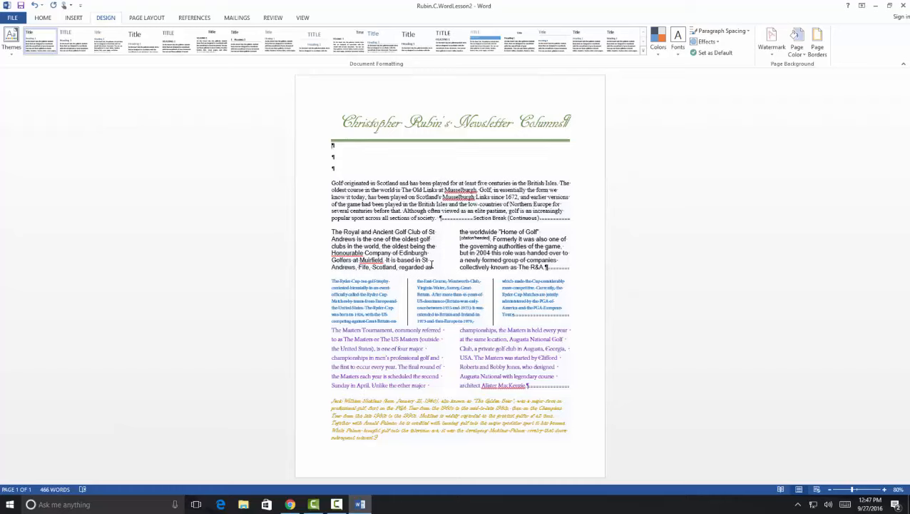
Step: Insert the built-in Banded cover page in front of the newsletter page
left_click(330, 115)
triple_click(330, 115)
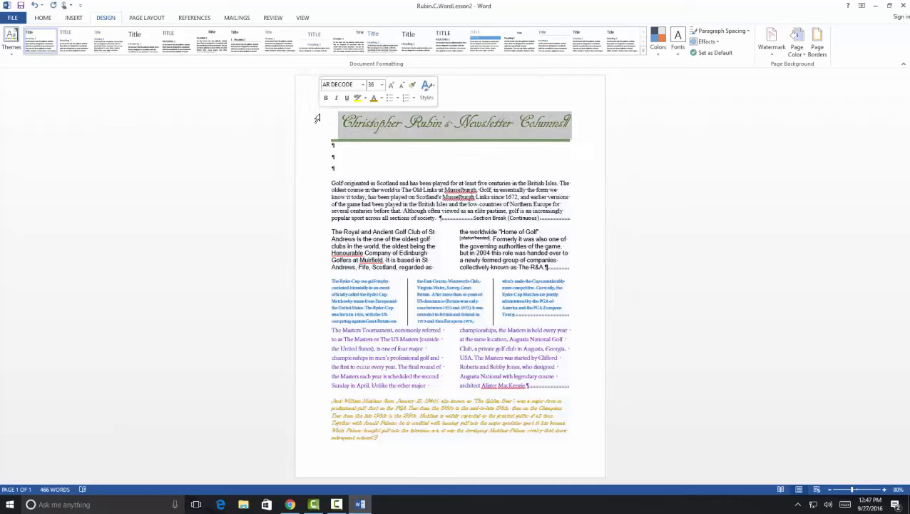
left_click(343, 126)
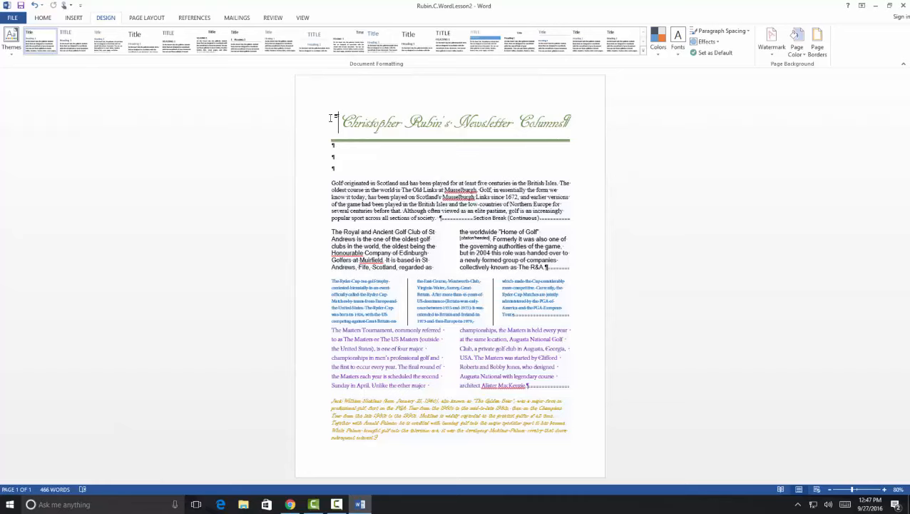
left_click(78, 20)
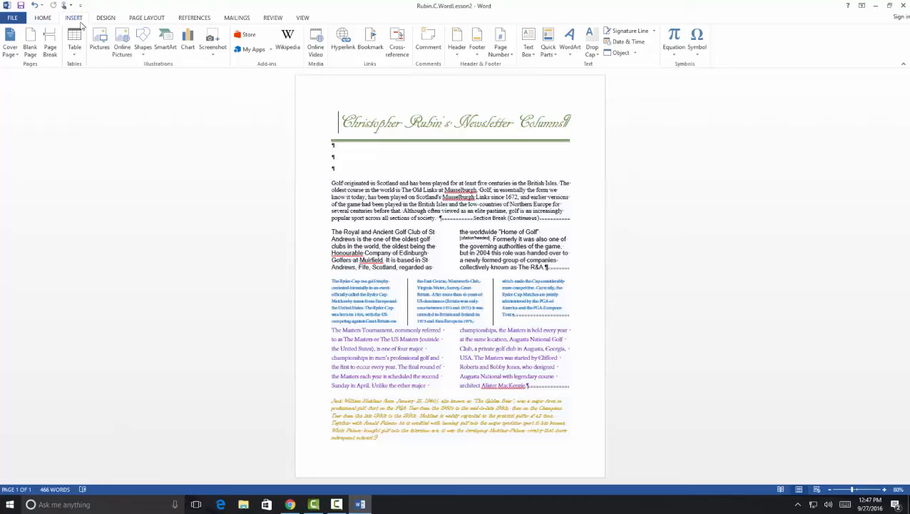
left_click(16, 54)
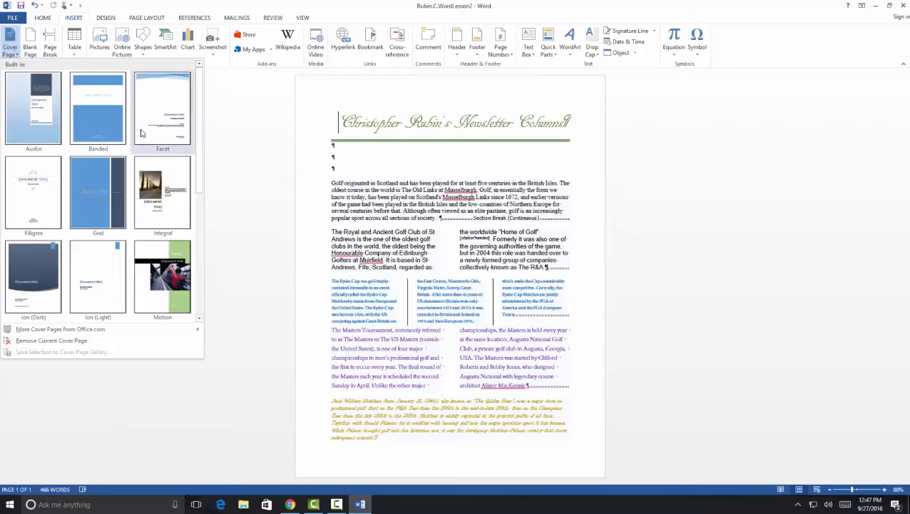
left_click(105, 116)
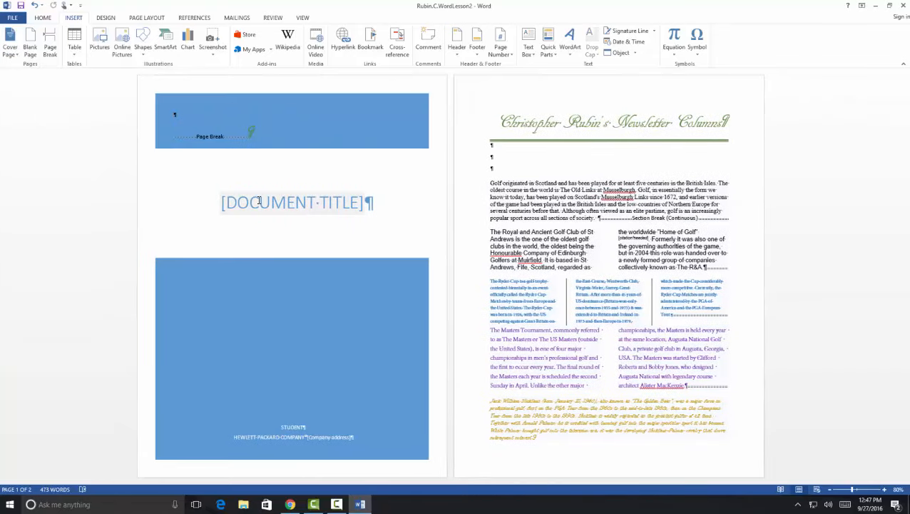
Step: Enter ALL ABOUT GOLF as the document title on the cover page
left_click(258, 202)
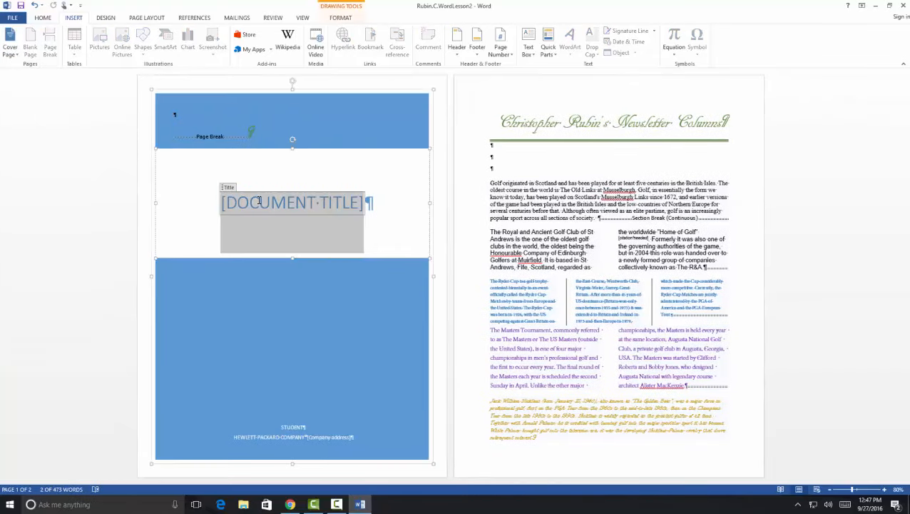
type("AL")
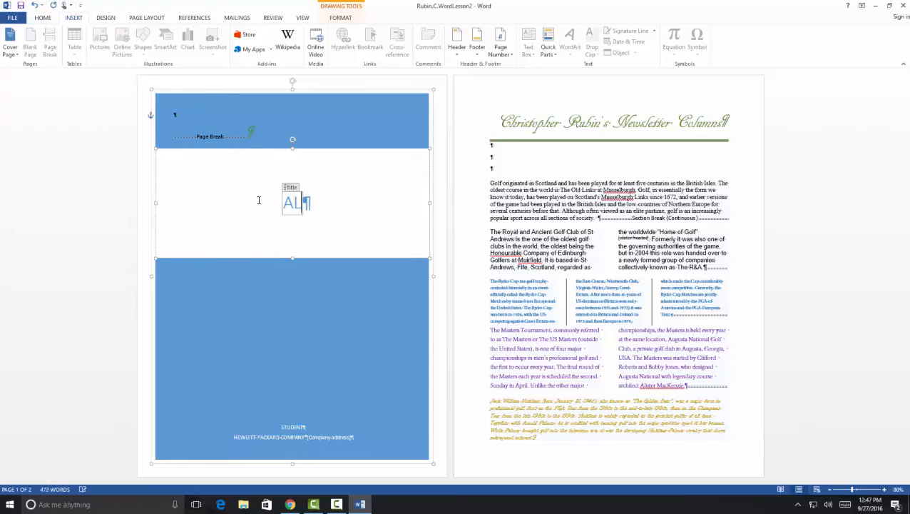
type("L A")
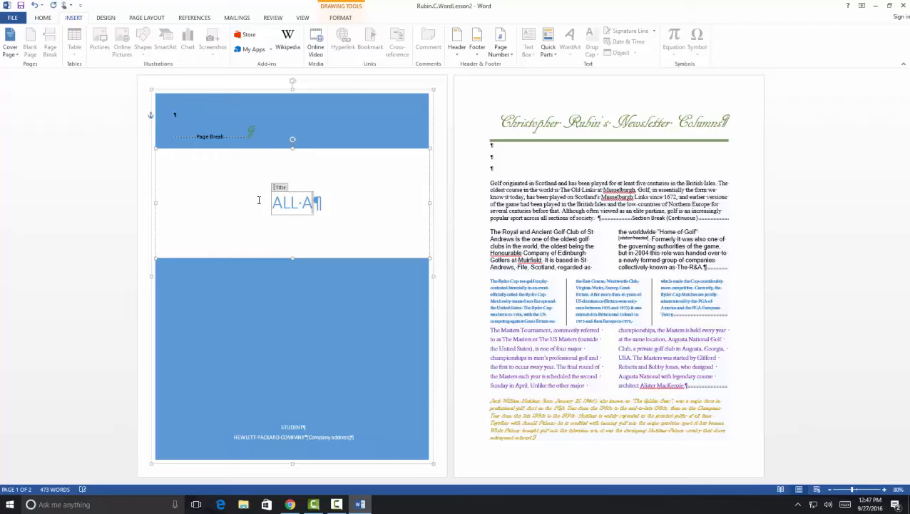
type("BOUT GOL")
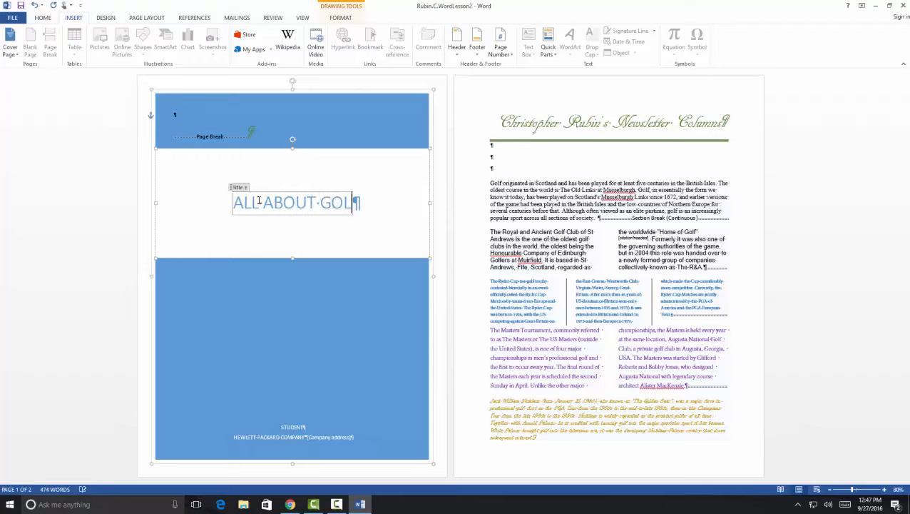
type("F")
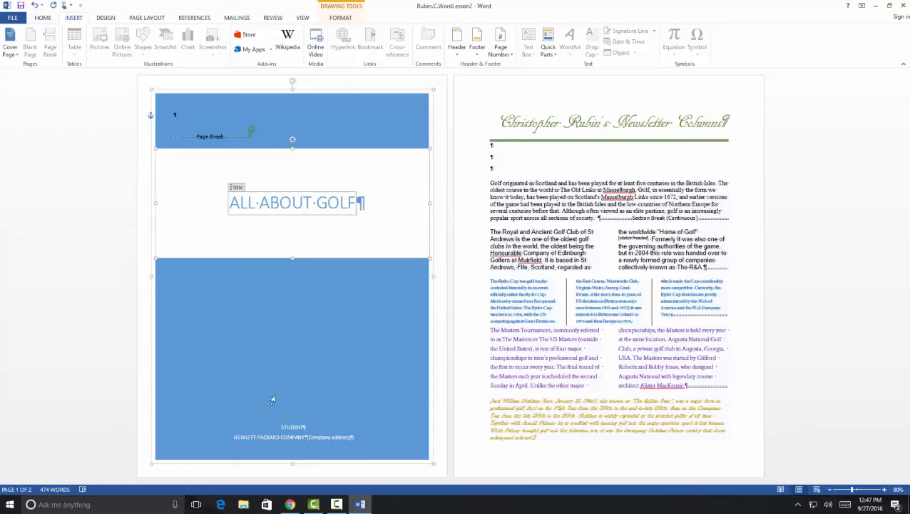
Step: Replace the STUDENT author text on the cover page with the author's full name
left_click(303, 427)
double_click(303, 427)
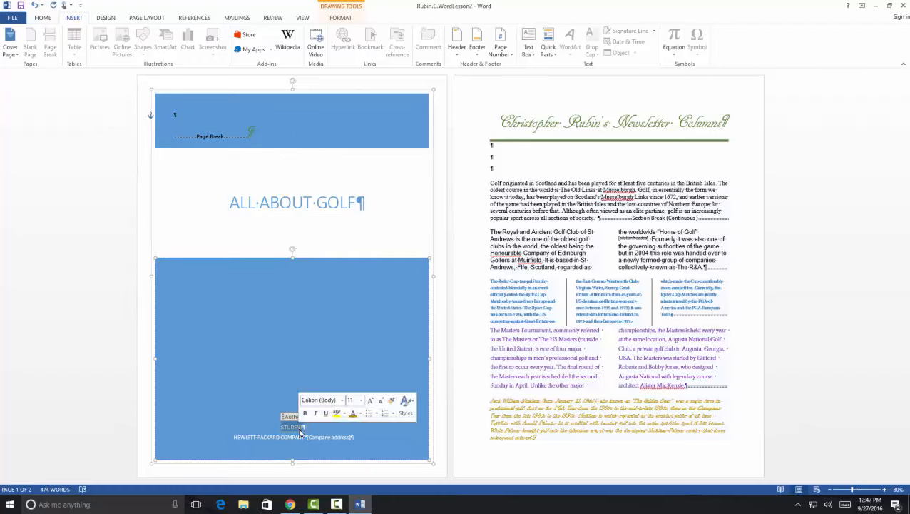
key("Delete")
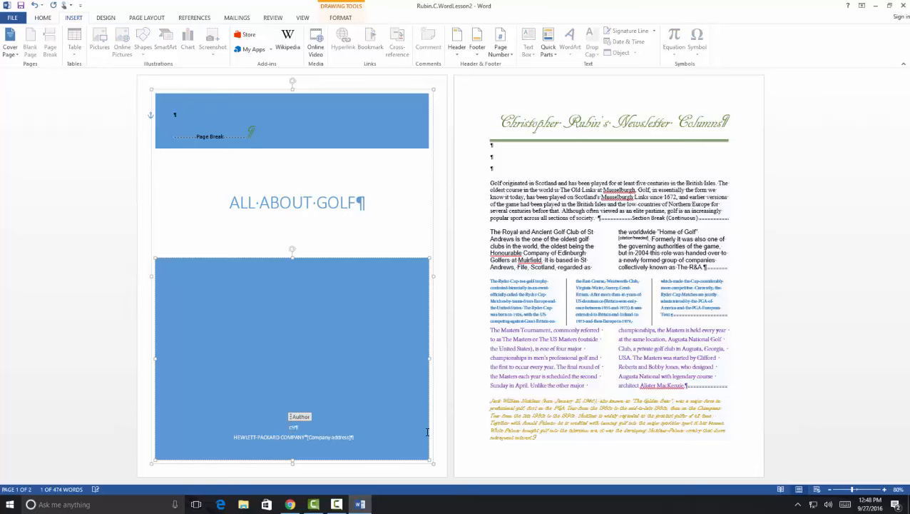
type("Christopher Ru")
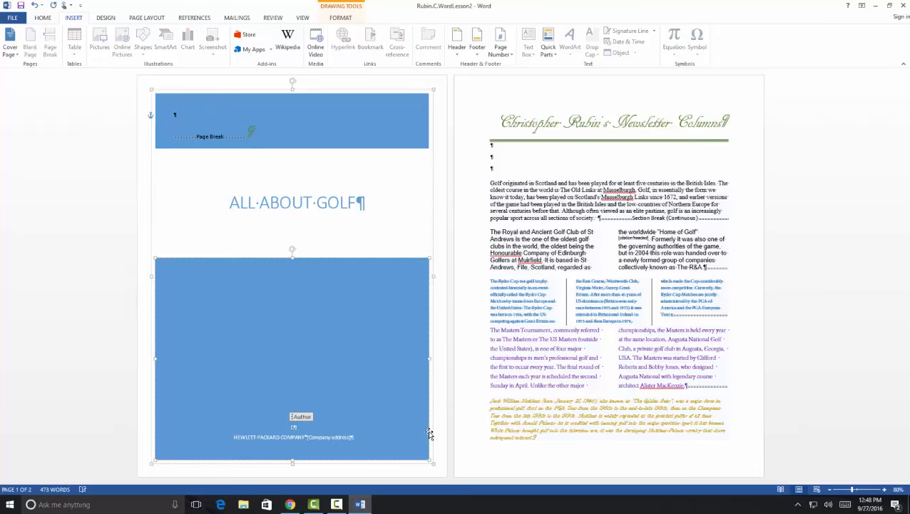
type("bin")
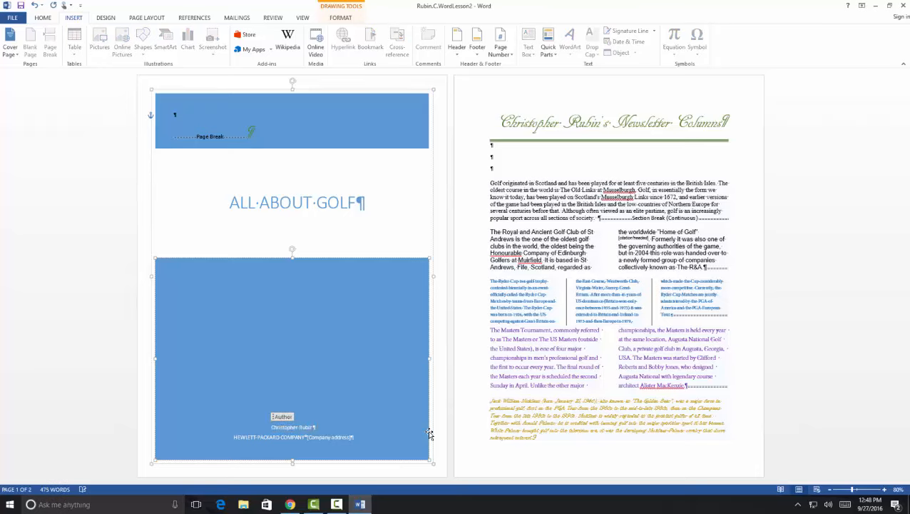
Step: Replace the HEWLETT-PACKARD COMPANY text on the cover page with MENLO-ATHERTON HIGH SCHOOL
left_click(334, 439)
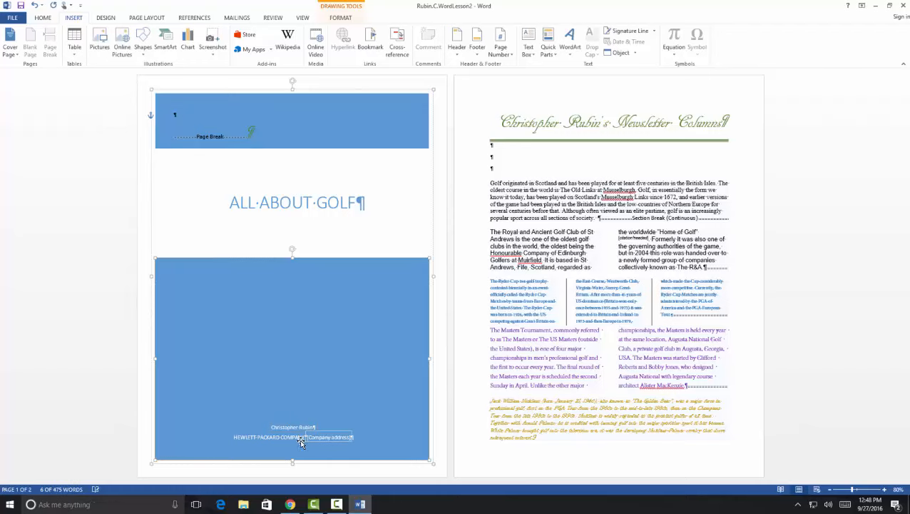
left_click(299, 439)
double_click(295, 439)
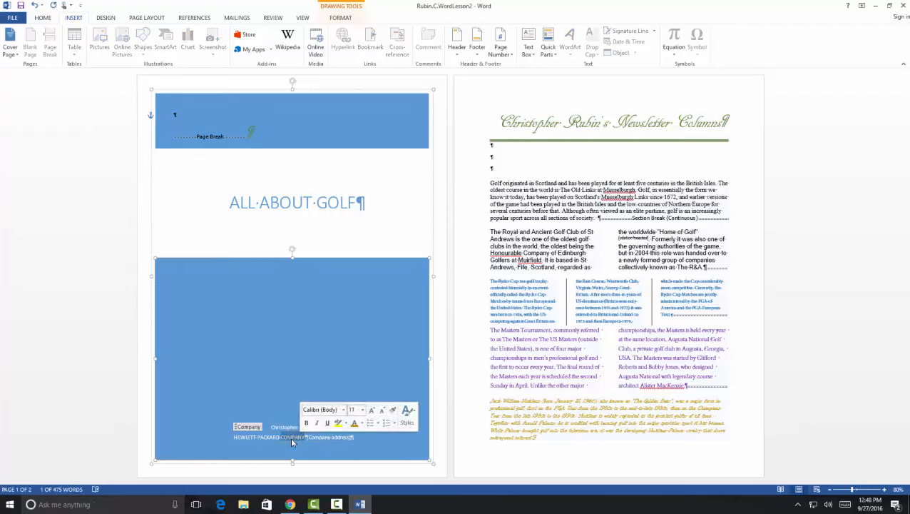
triple_click(291, 440)
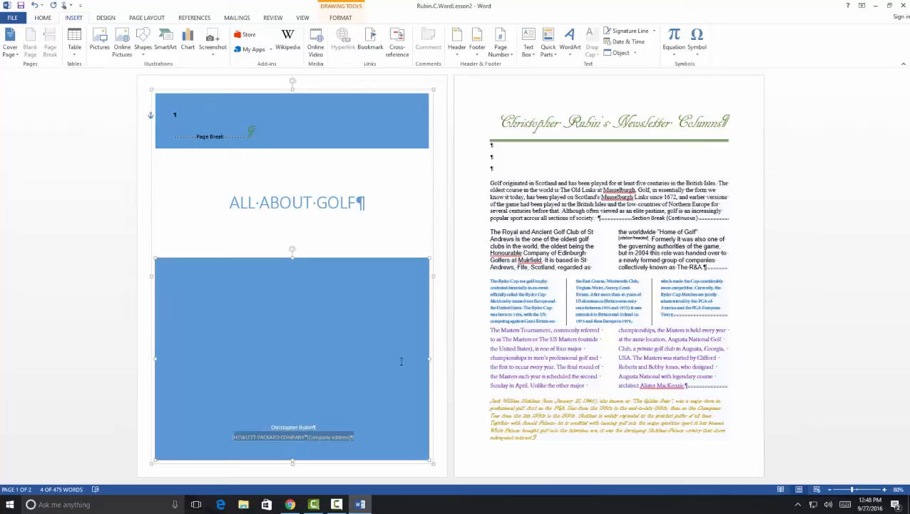
left_click(272, 433)
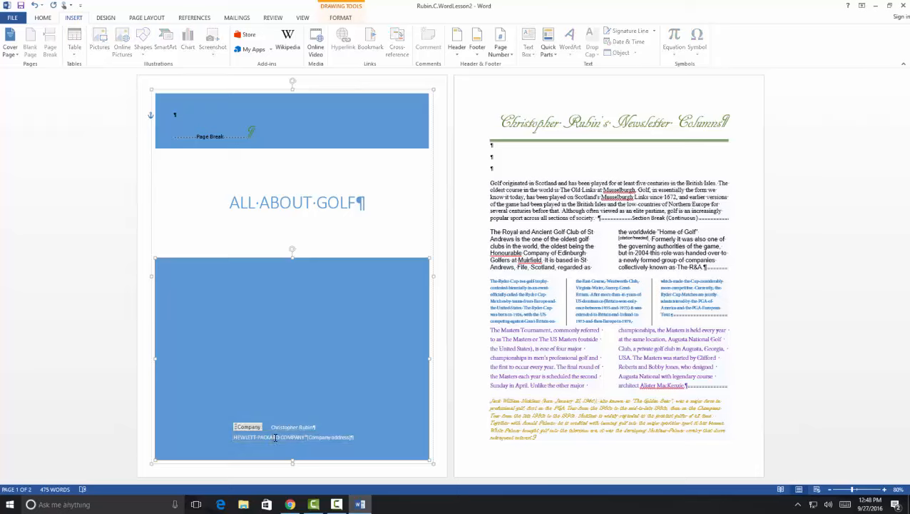
double_click(276, 438)
key("Delete")
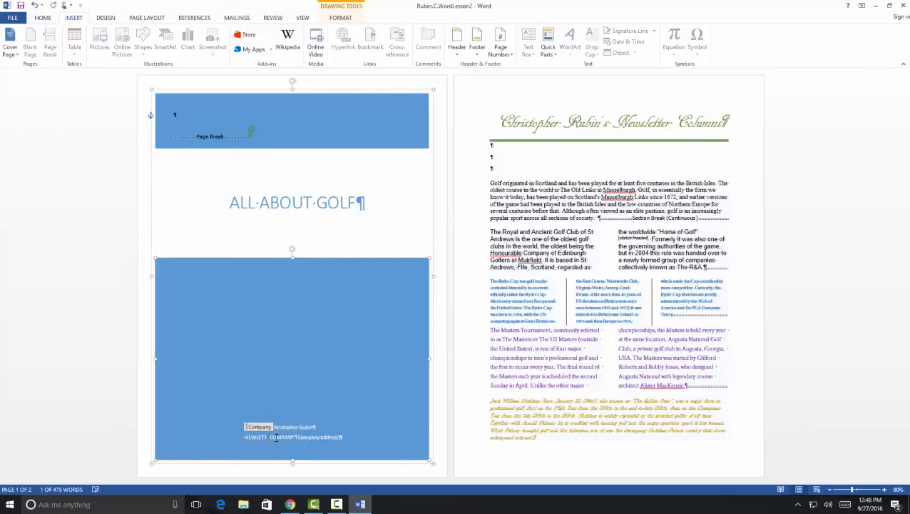
key("BackSpace")
key("BackSpace")
key("BackSpace")
key("BackSpace")
key("BackSpace")
key("BackSpace")
key("BackSpace")
key("BackSpace")
key("BackSpace")
key("BackSpace")
key("BackSpace")
key("BackSpace")
key("BackSpace")
key("BackSpace")
key("BackSpace")
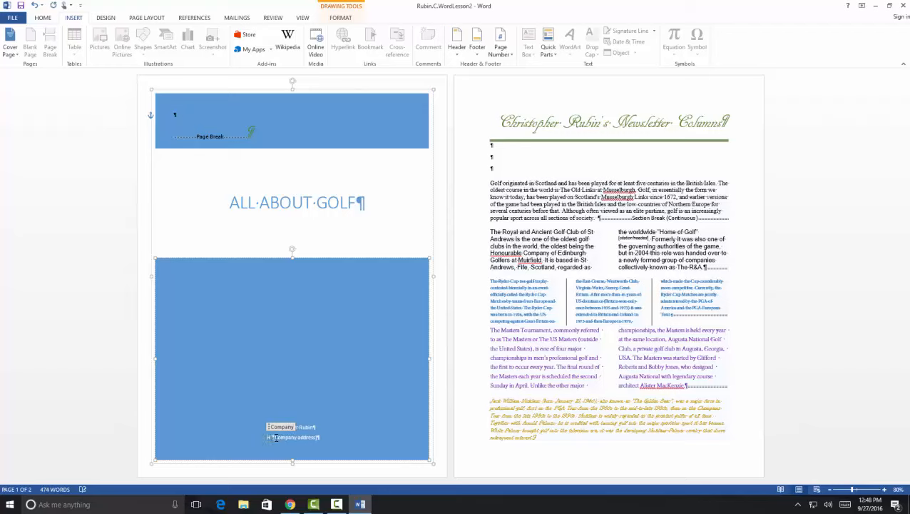
type("MENLO PTHE")
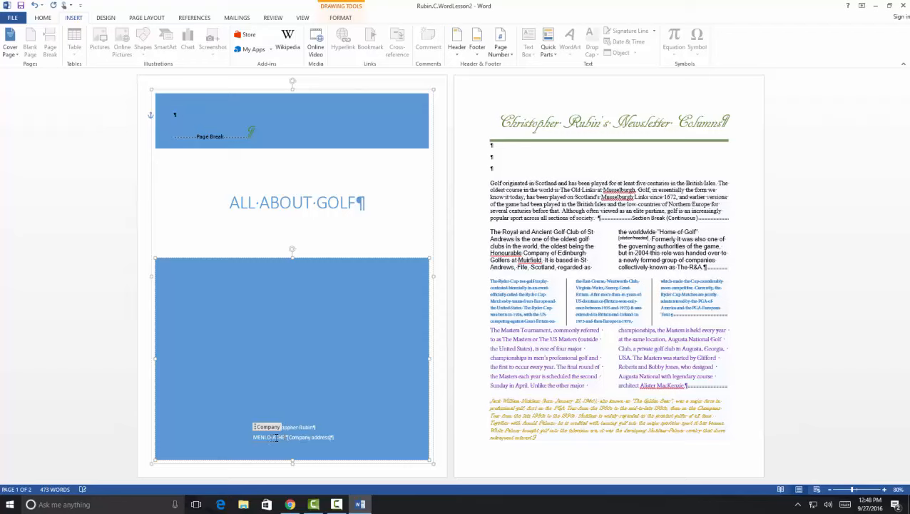
type("RTON-HIGH SCHOOL")
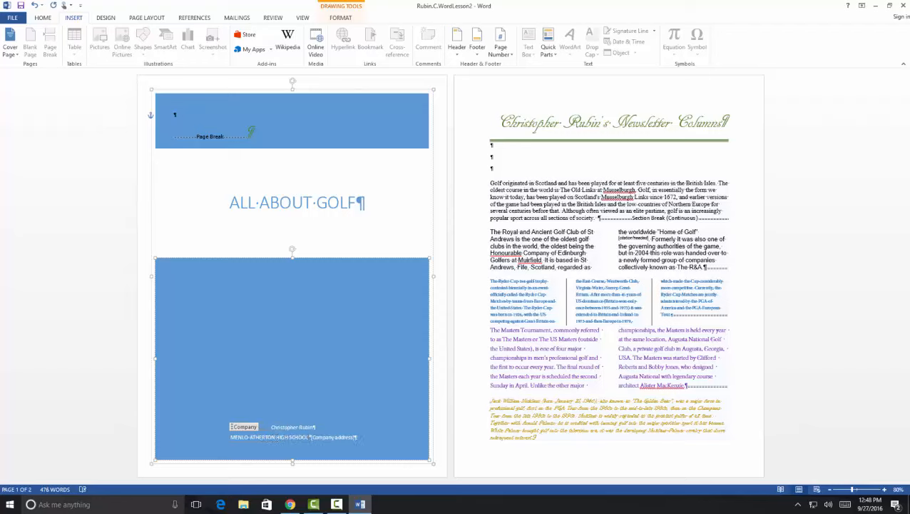
Step: Fill in the cover page's company address placeholder with the school's full postal address
left_click(325, 438)
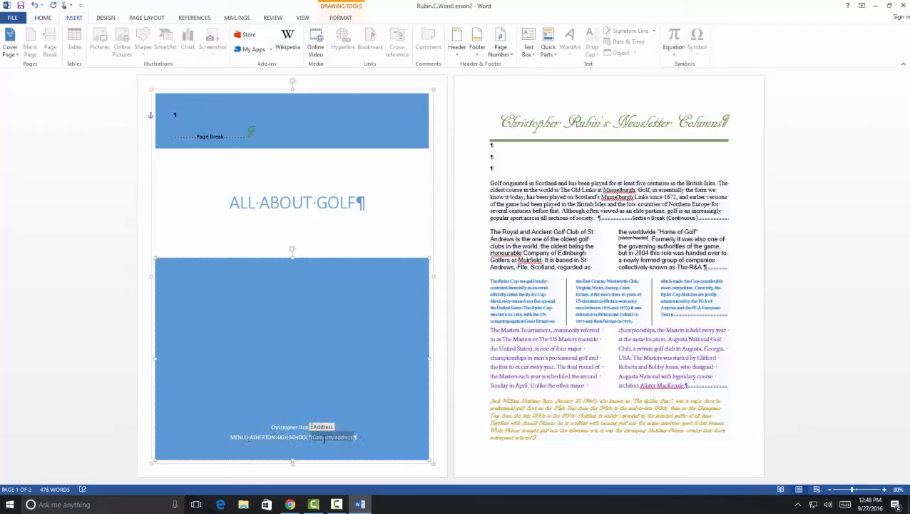
type("555")
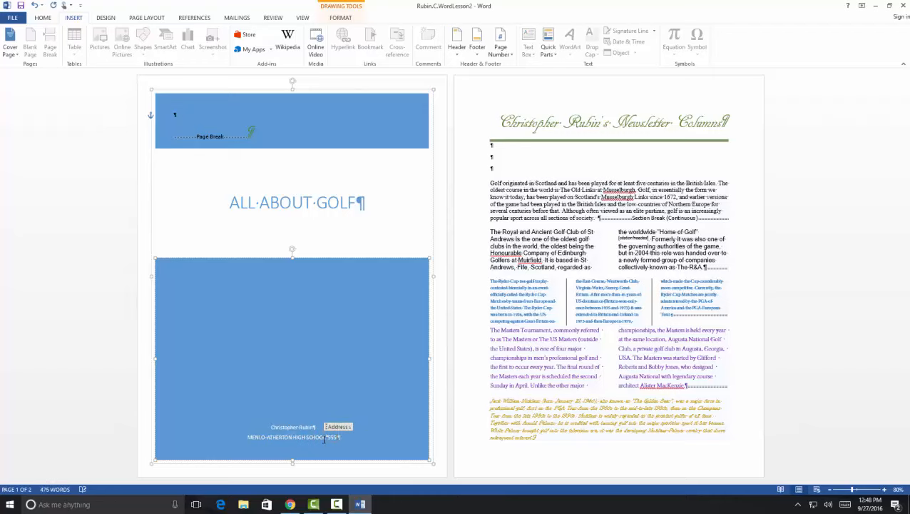
type(" Middlefield")
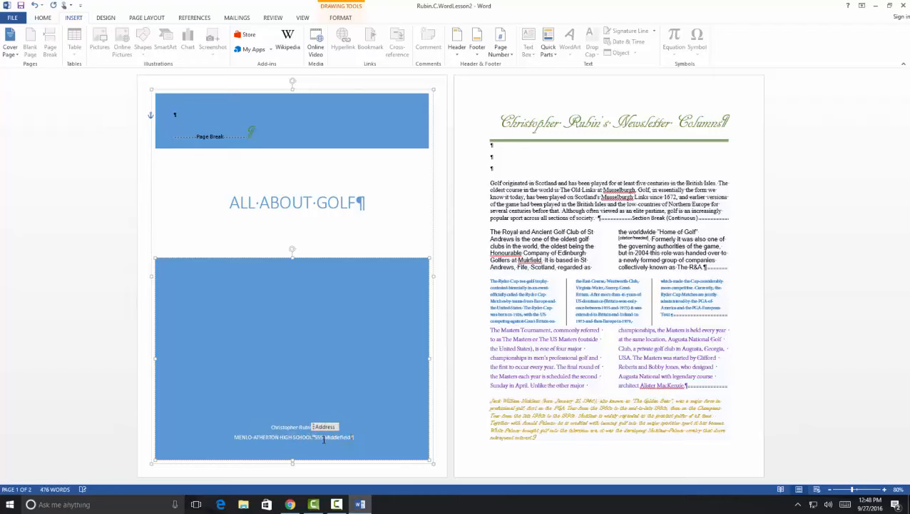
type(" Road, Atherton")
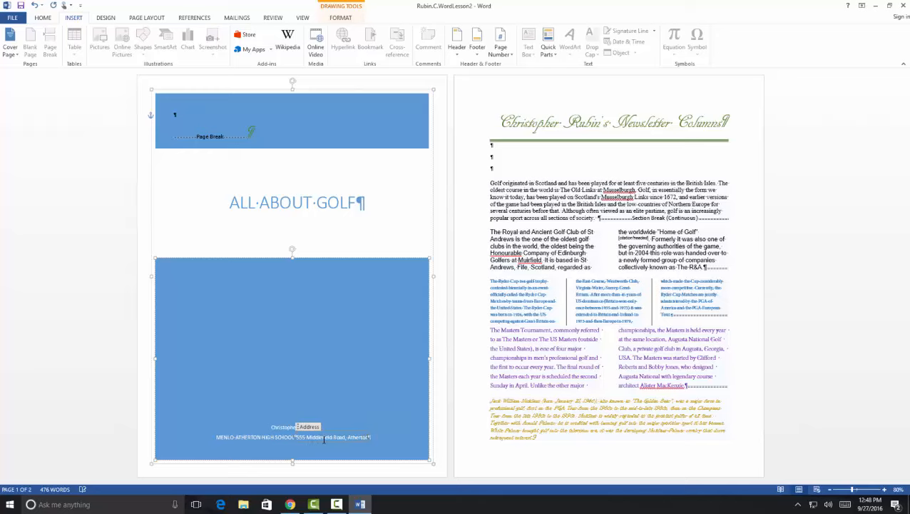
type(" CA 94037")
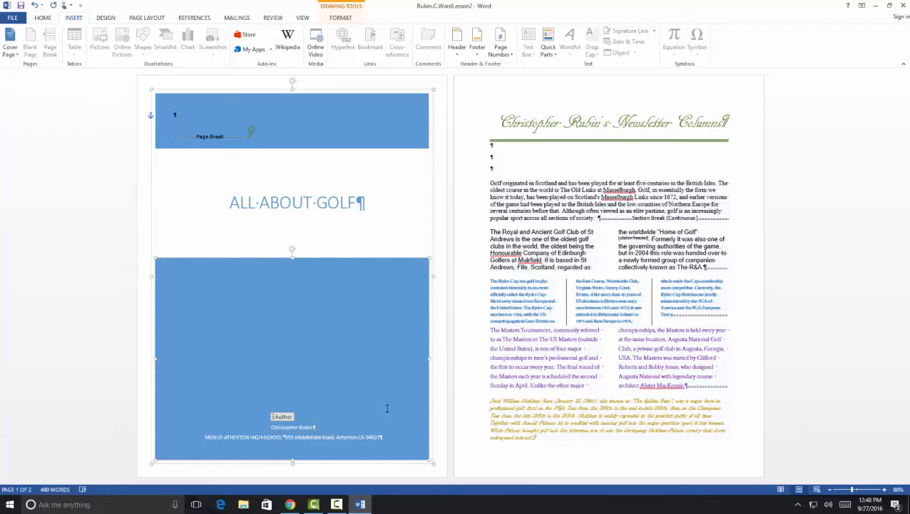
Step: Save the newsletter document and return to the body text on the second page
left_click(14, 18)
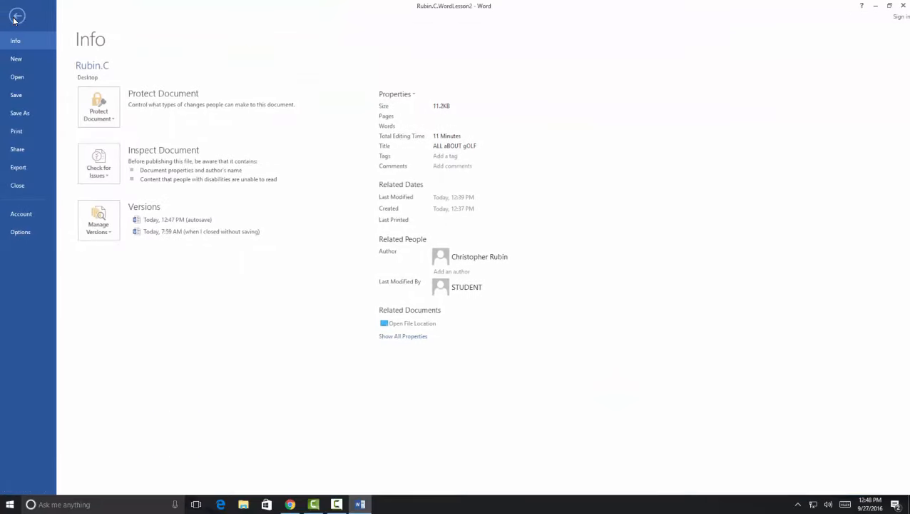
left_click(21, 97)
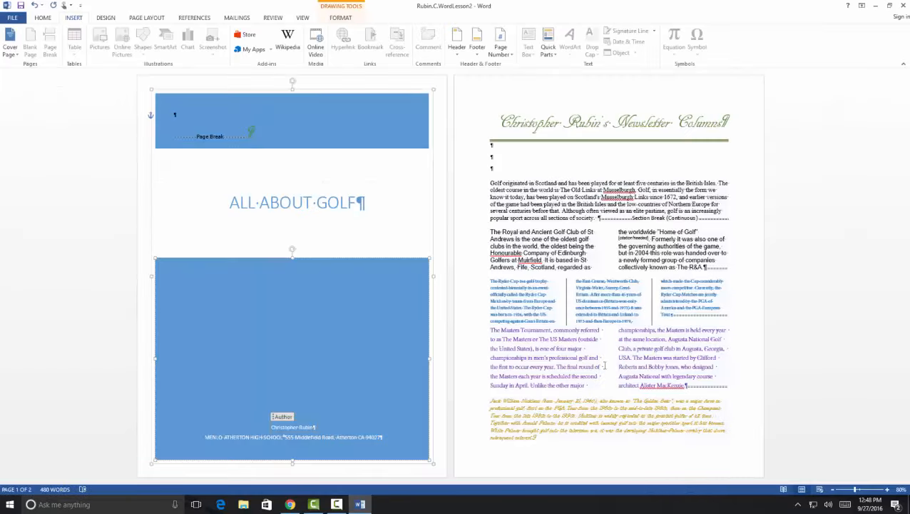
left_click(21, 6)
left_click(645, 252)
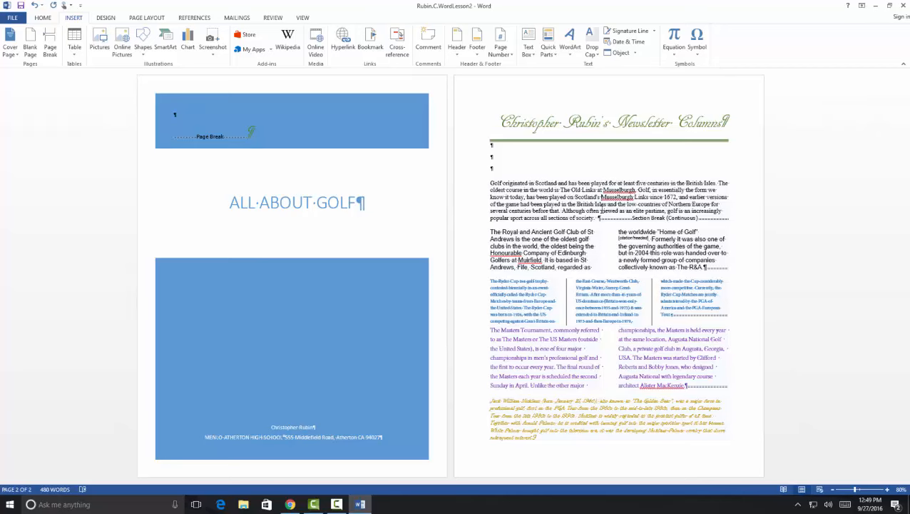
Step: Switch to Chrome, maximize its window and open images.google.com in the empty new tab
left_click(291, 505)
left_click(475, 26)
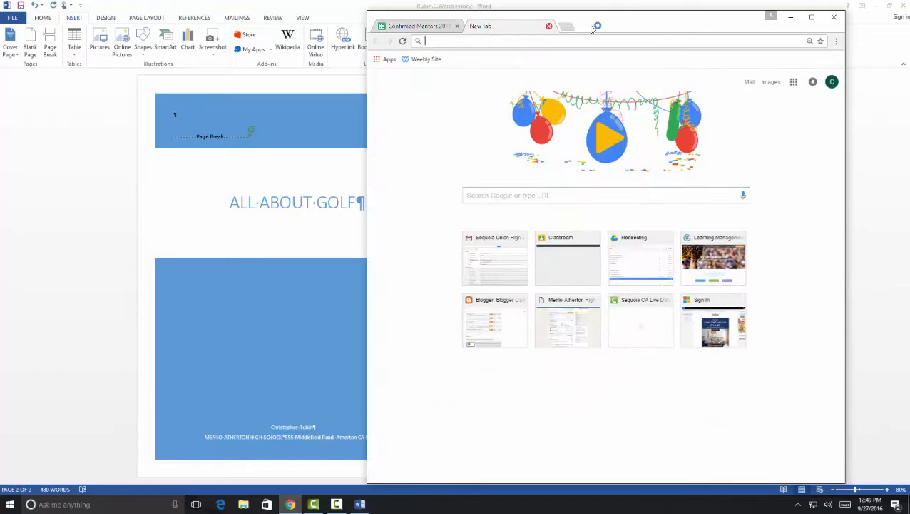
left_click(818, 20)
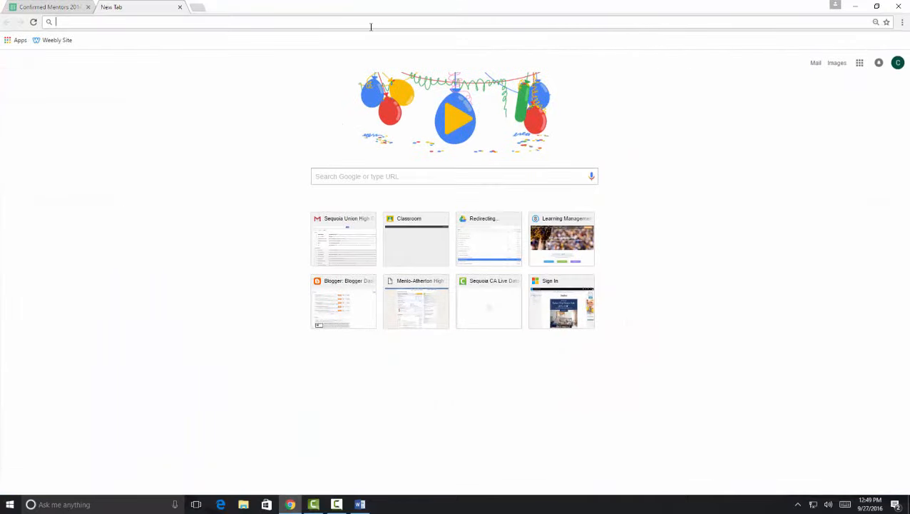
type("images.google.com")
key("Return")
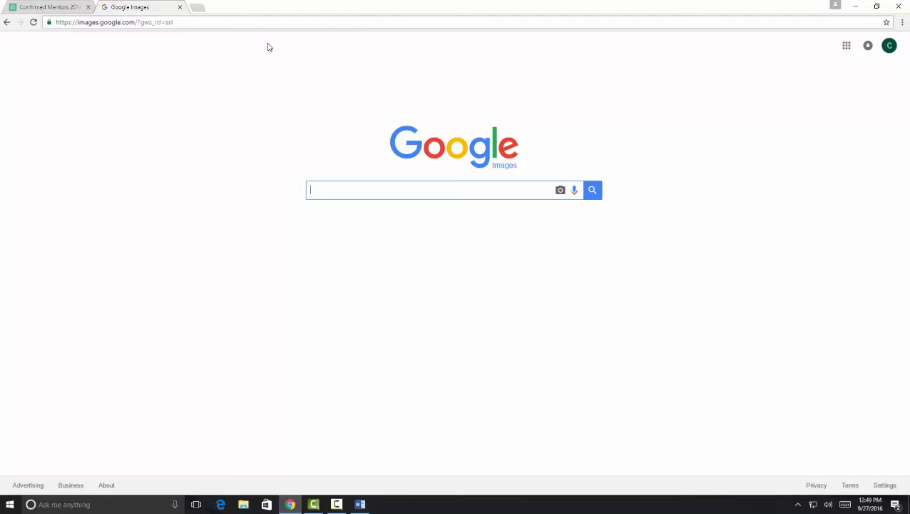
Step: Copy "Scotland's Musselburgh Links" from the first newsletter paragraph in Word and search Google Images for it in Chrome
left_click(363, 500)
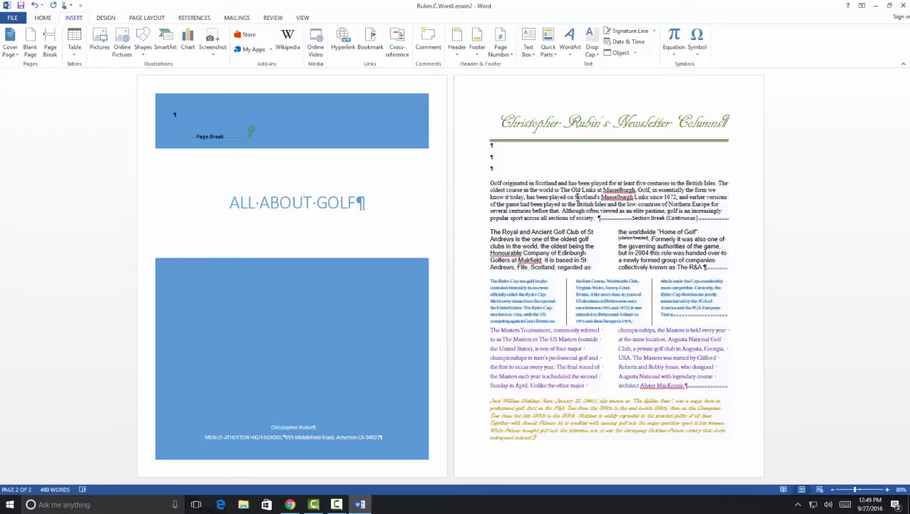
left_click_drag(575, 197, 619, 197)
key("ctrl+c")
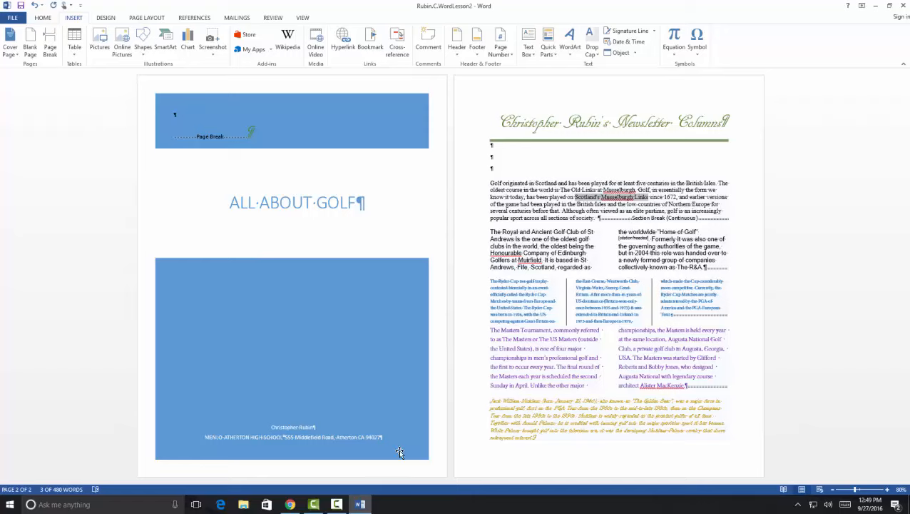
left_click(290, 504)
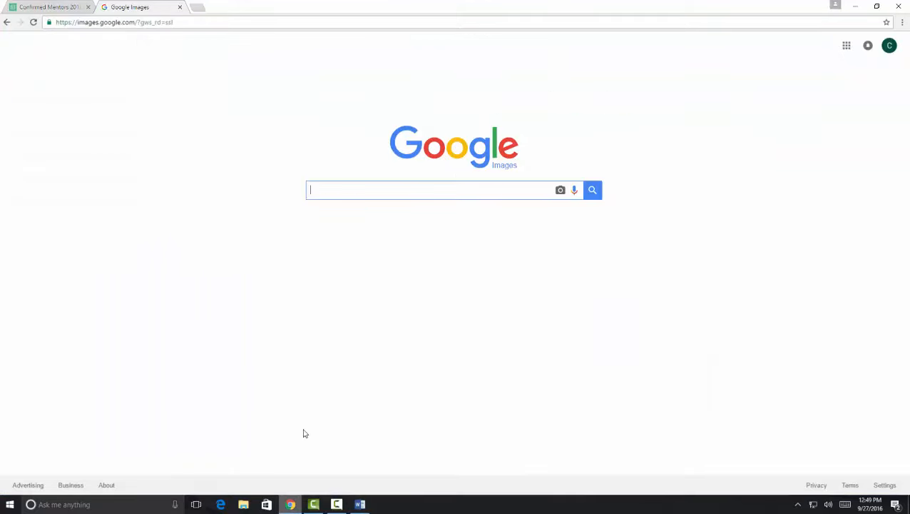
key("ctrl+v")
left_click(592, 190)
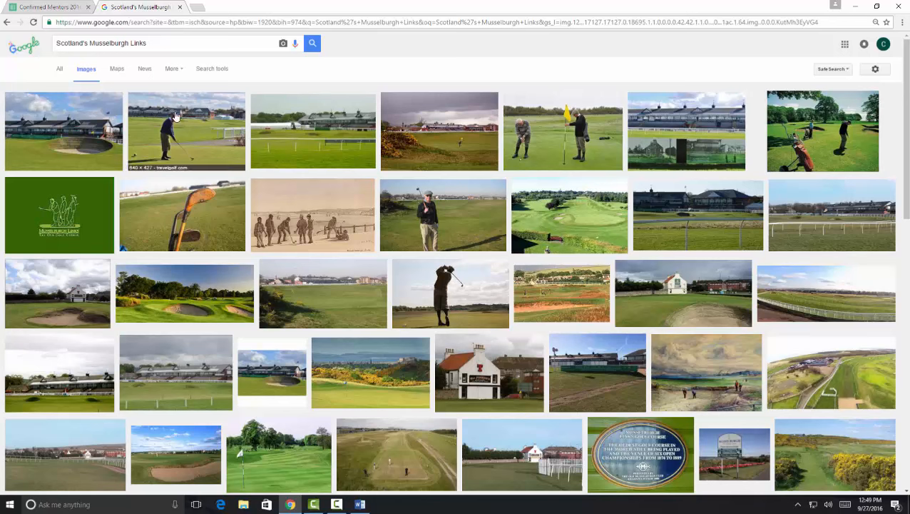
Step: Save the sunlit, tree-lined Royal Musselburgh golf course photo to the Desktop as a JPEG named Scotland's Musselburgh Links
scroll(361, 291, "down", 2)
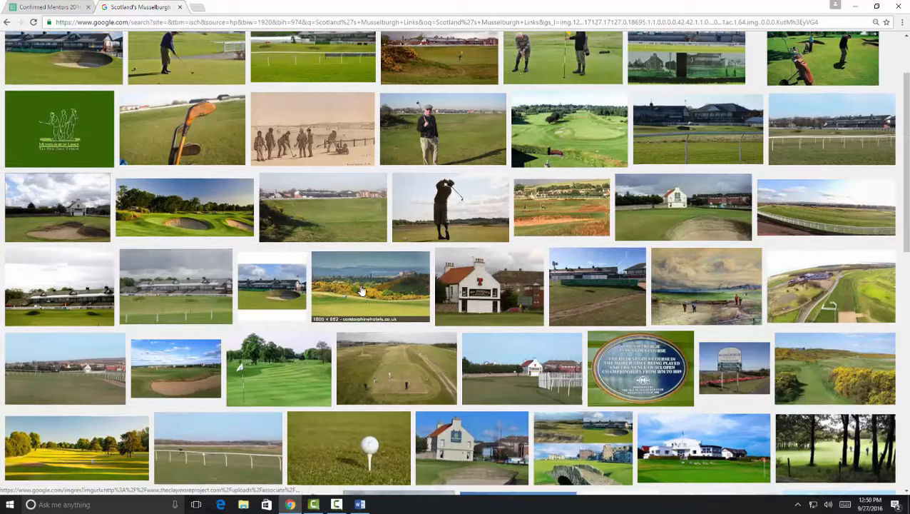
scroll(362, 291, "down", 4)
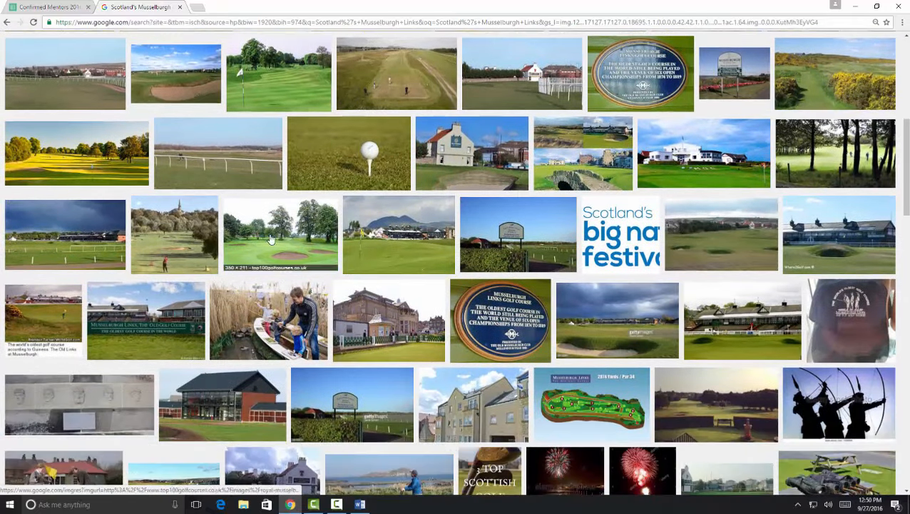
left_click(104, 161)
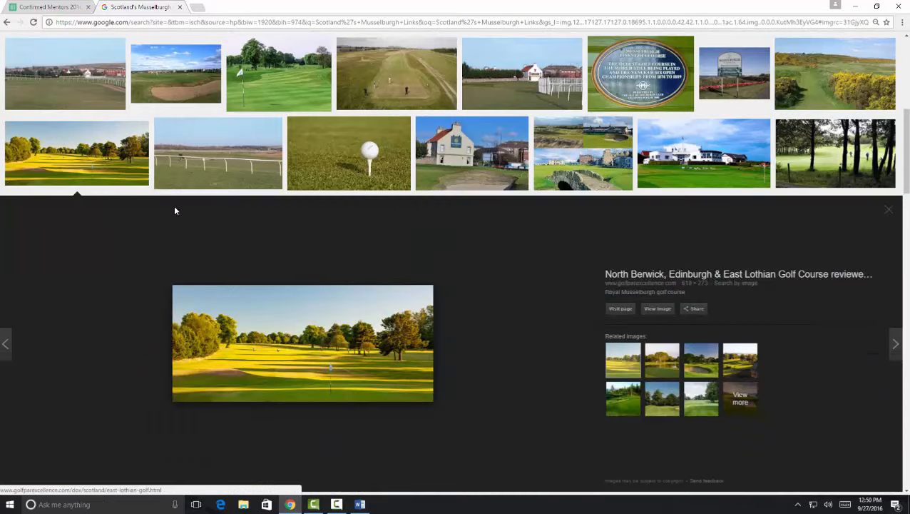
scroll(472, 254, "down", 2)
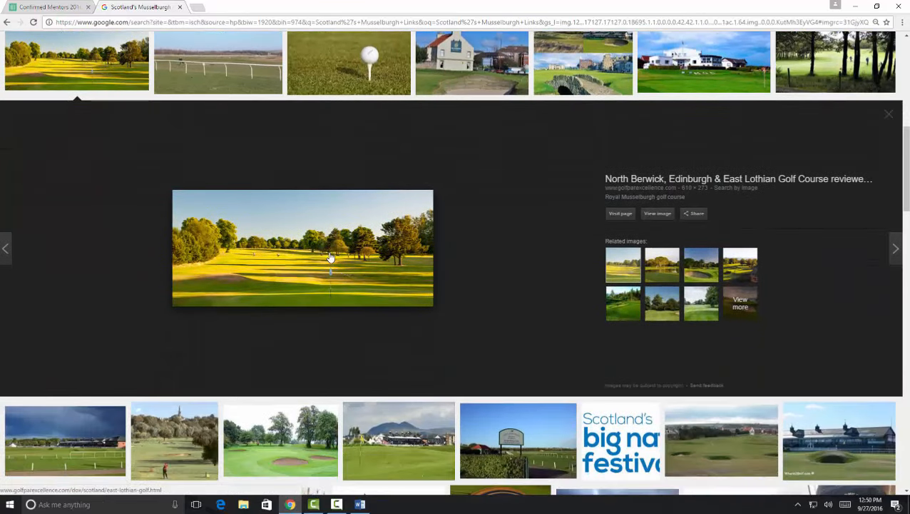
right_click(328, 253)
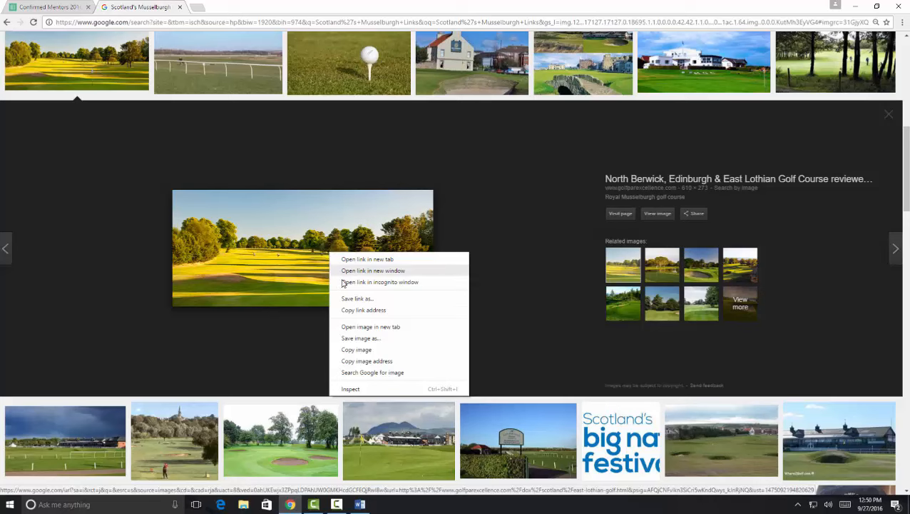
left_click(350, 340)
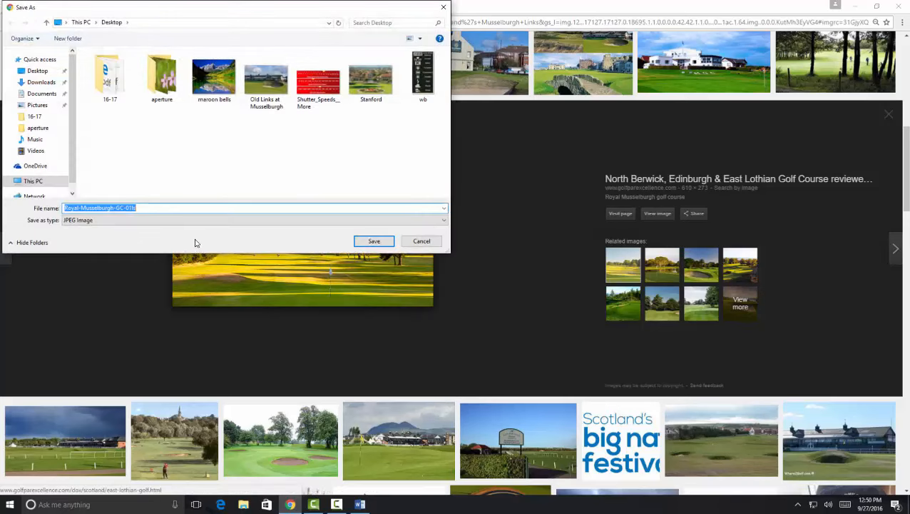
key("ctrl+v")
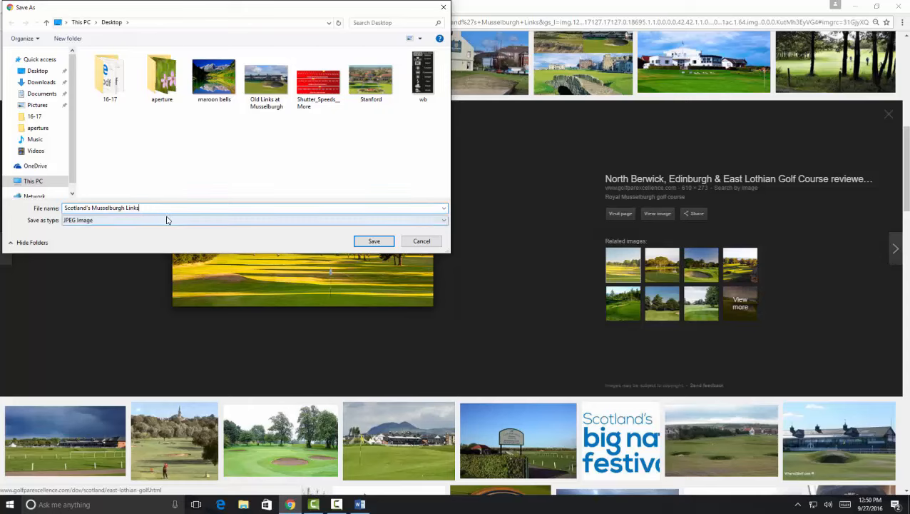
left_click(37, 72)
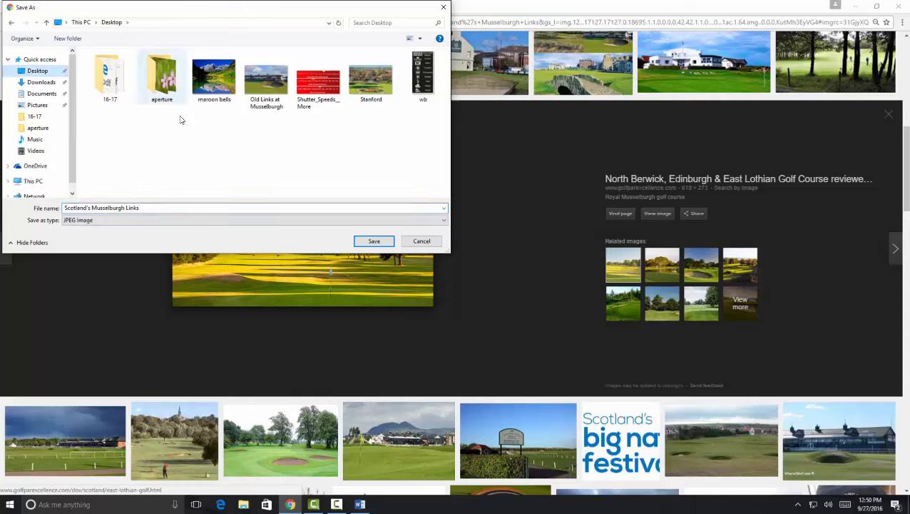
left_click(371, 241)
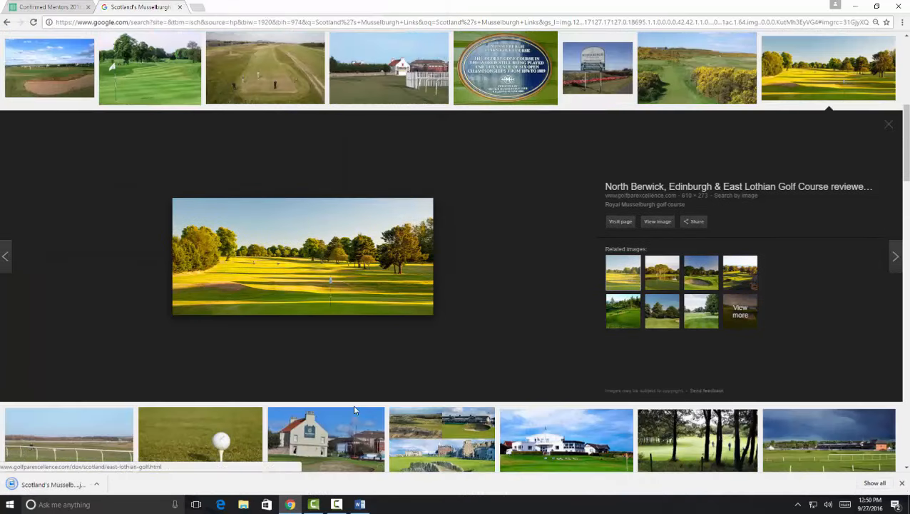
Step: Switch to Word and insert the Scotland's Musselburgh Links picture from the Desktop into the first newsletter paragraph
left_click(366, 503)
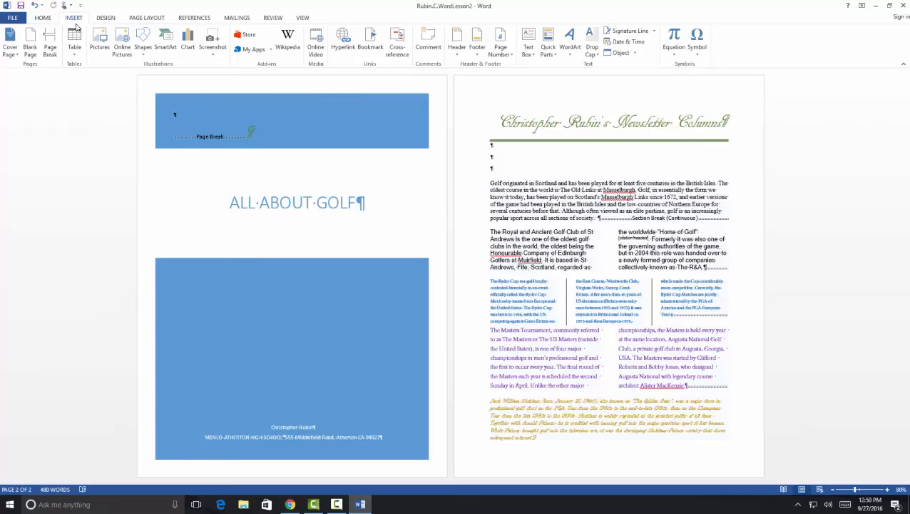
left_click(99, 41)
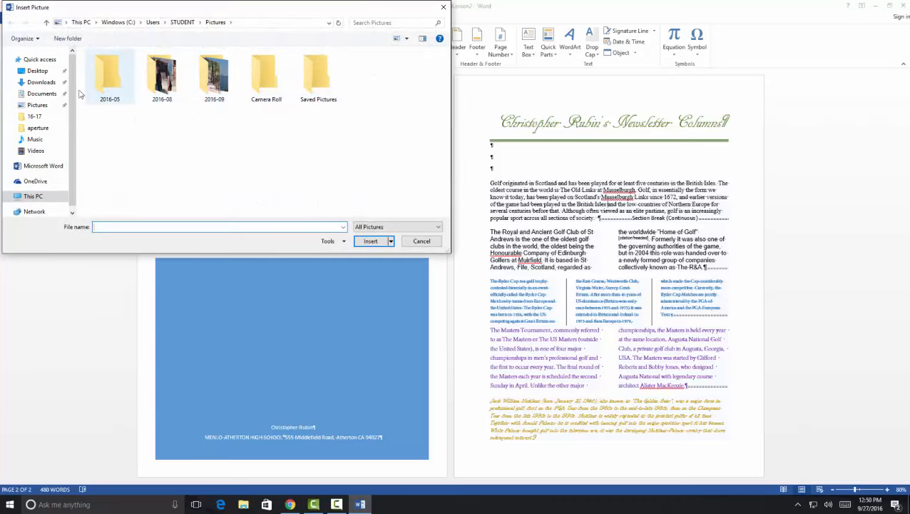
left_click(39, 72)
scroll(163, 92, "down", 3)
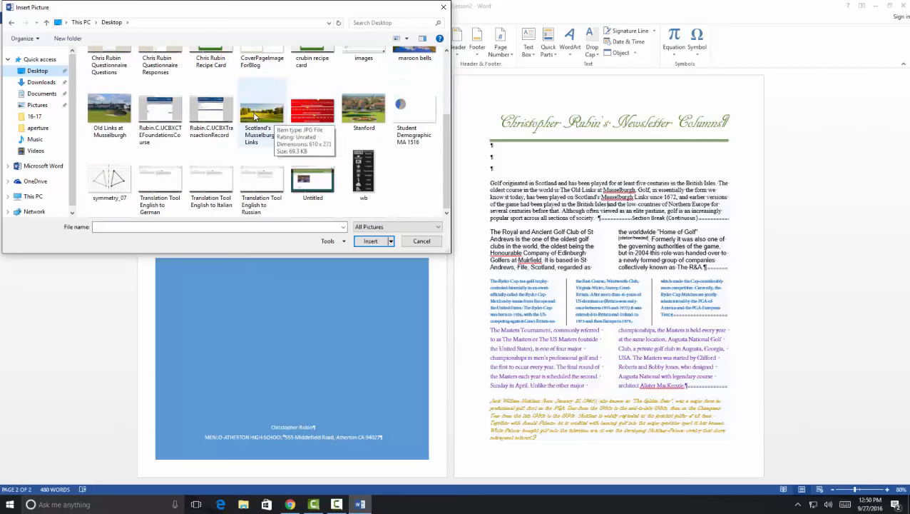
left_click(255, 114)
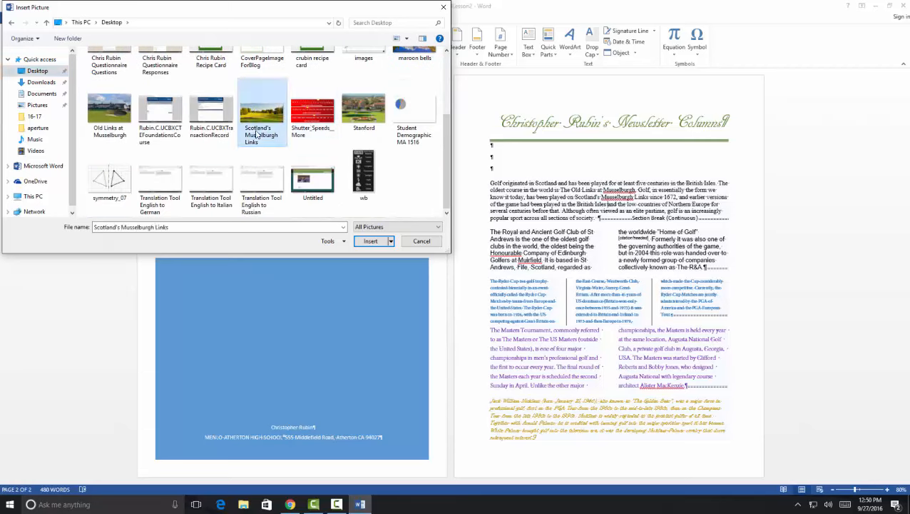
left_click(370, 241)
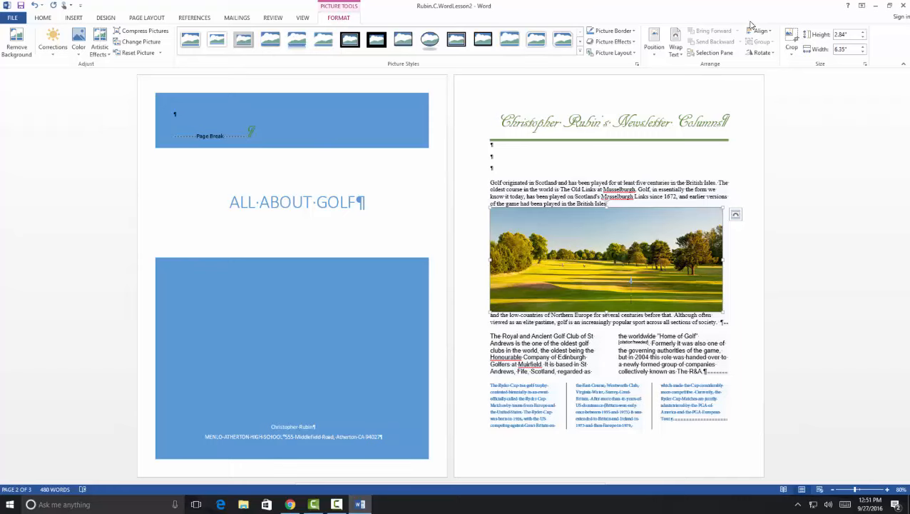
Step: Set the golf course picture's width to 1.5"
left_click(848, 48)
type("1.5")
key("Return")
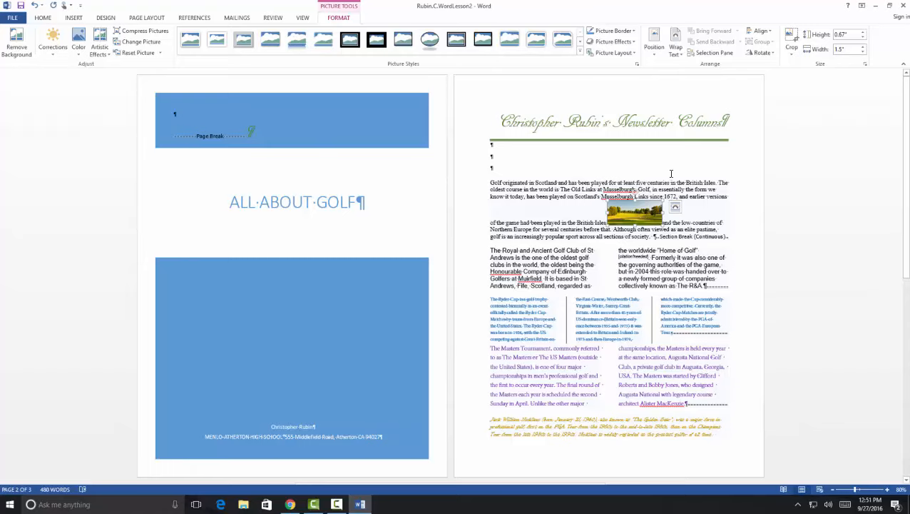
Step: Apply Tight text wrapping to the golf course picture and move it to the first paragraph's right margin
left_click(683, 56)
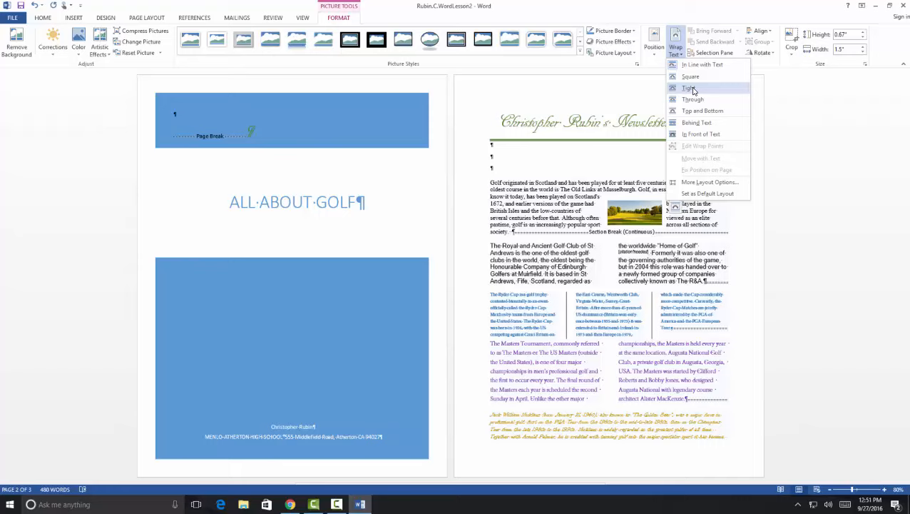
left_click(691, 88)
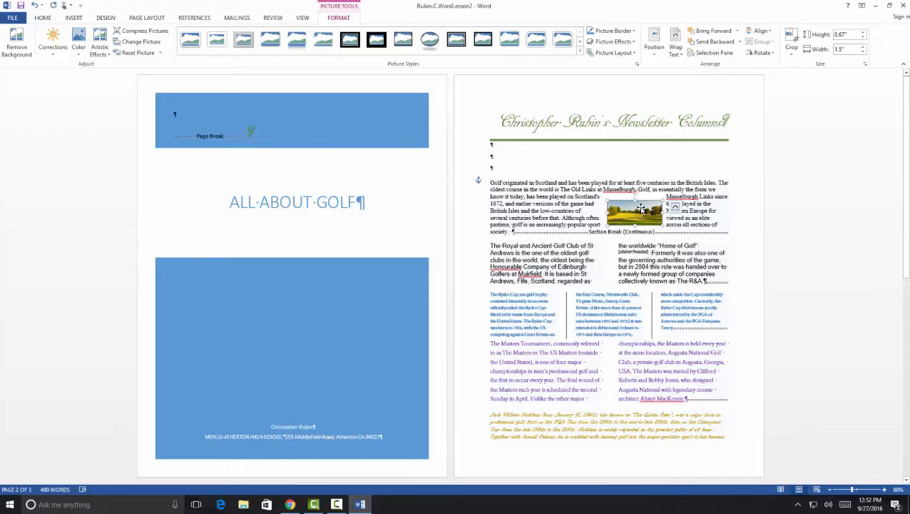
left_click_drag(640, 211, 704, 202)
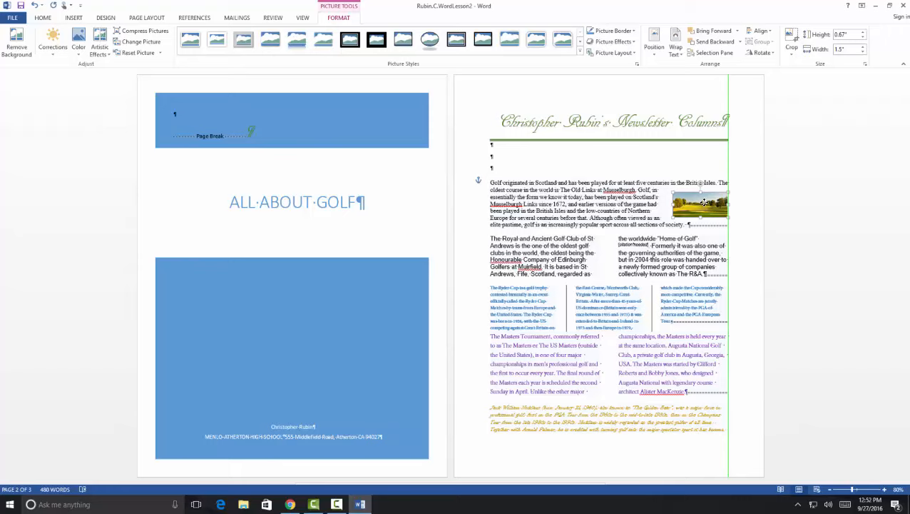
left_click_drag(704, 202, 703, 201)
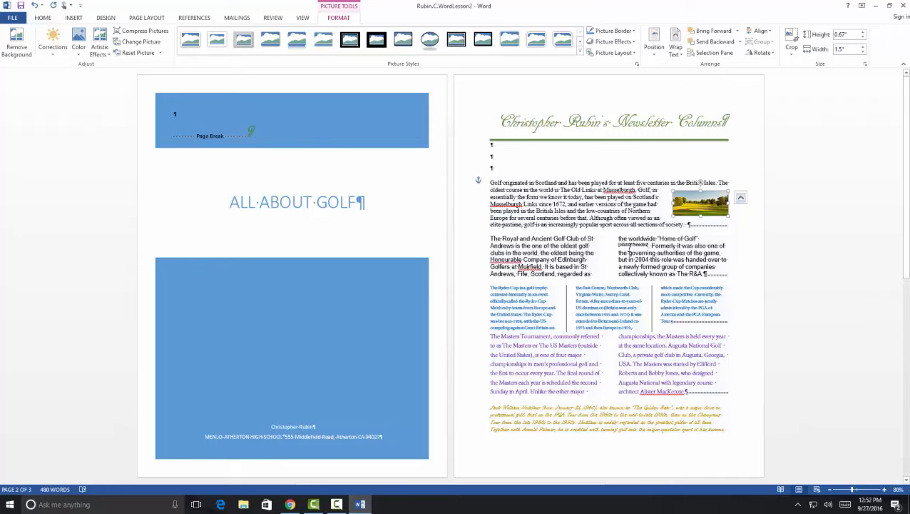
Step: Copy "Jack William Nicklaus" from the start of the gold last paragraph and search Google Images for it in Chrome
scroll(607, 337, "down", 3)
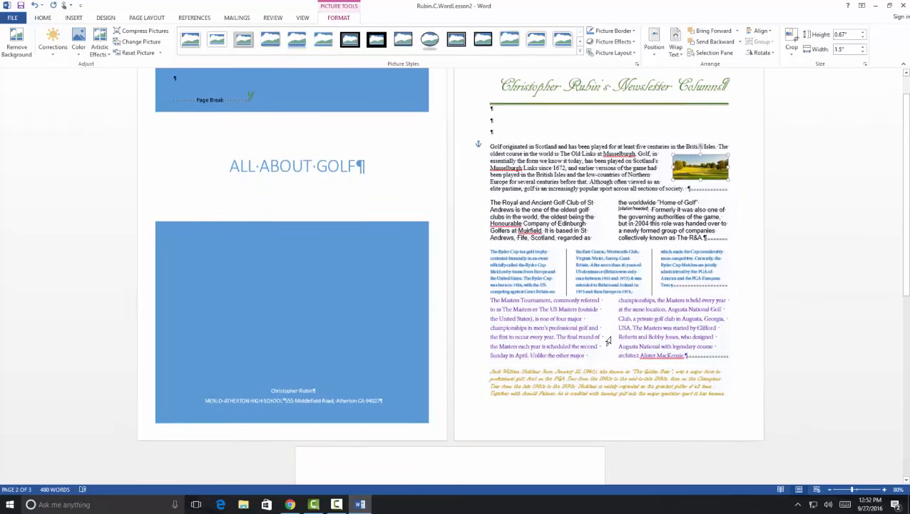
left_click_drag(491, 356, 532, 355)
right_click(532, 354)
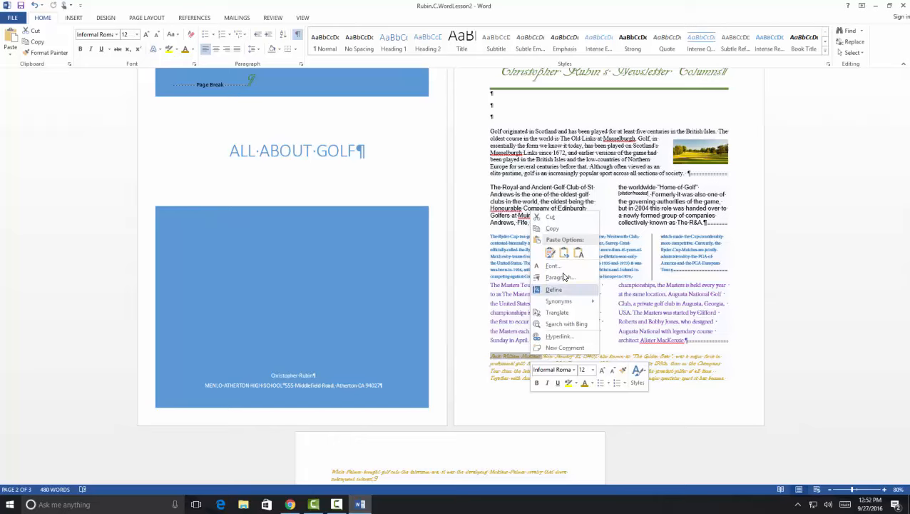
left_click(559, 230)
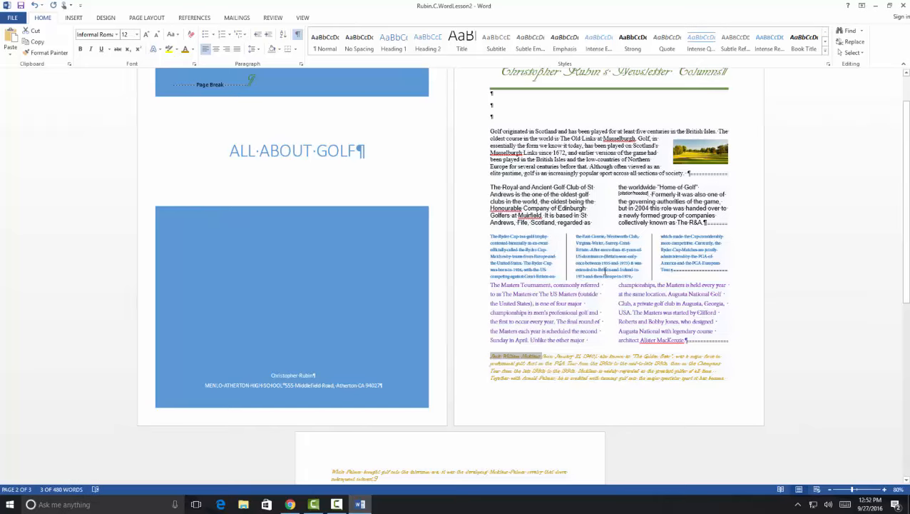
left_click(290, 503)
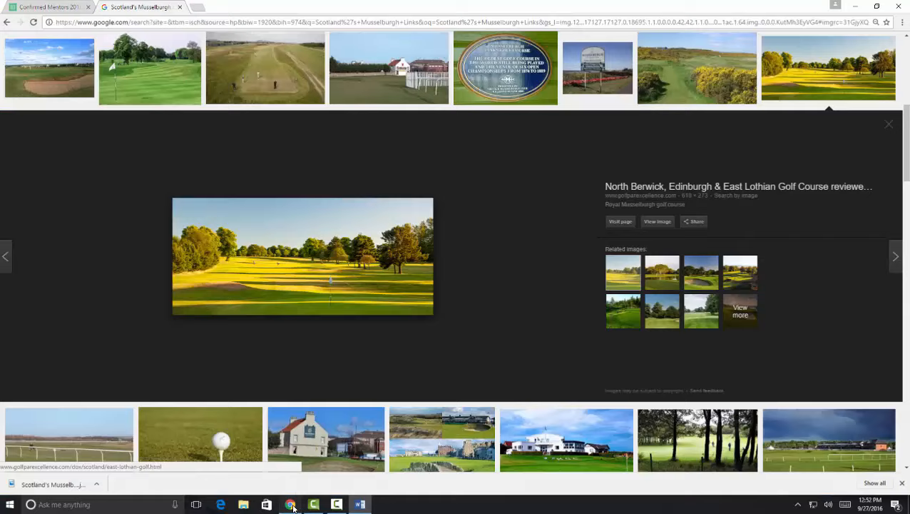
scroll(357, 215, "up", 6)
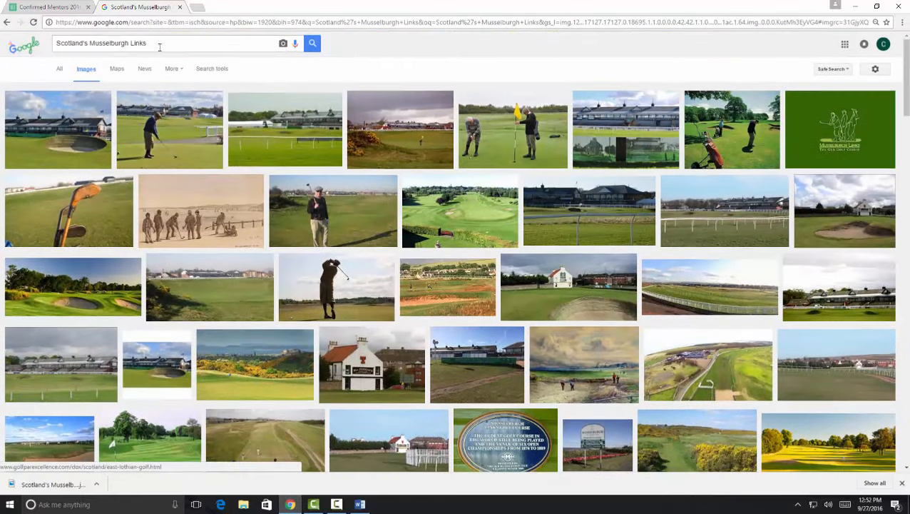
double_click(159, 44)
triple_click(128, 45)
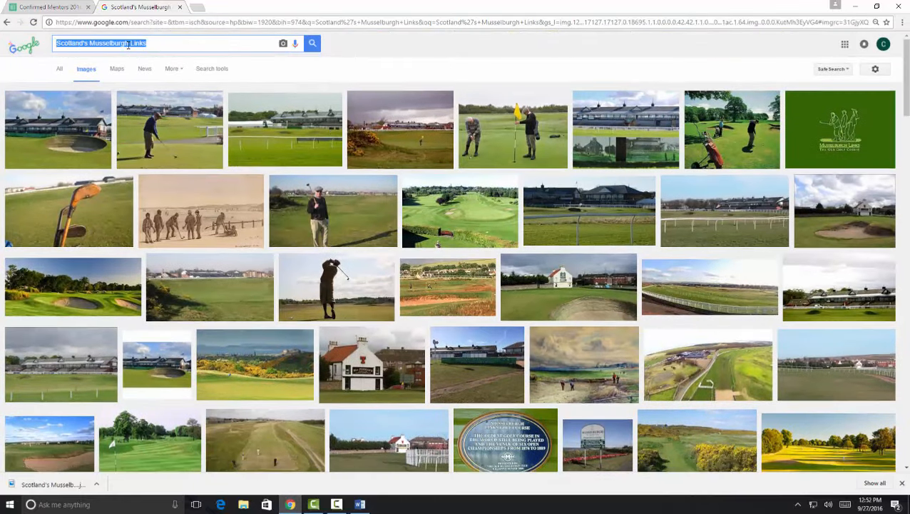
key("ctrl+v")
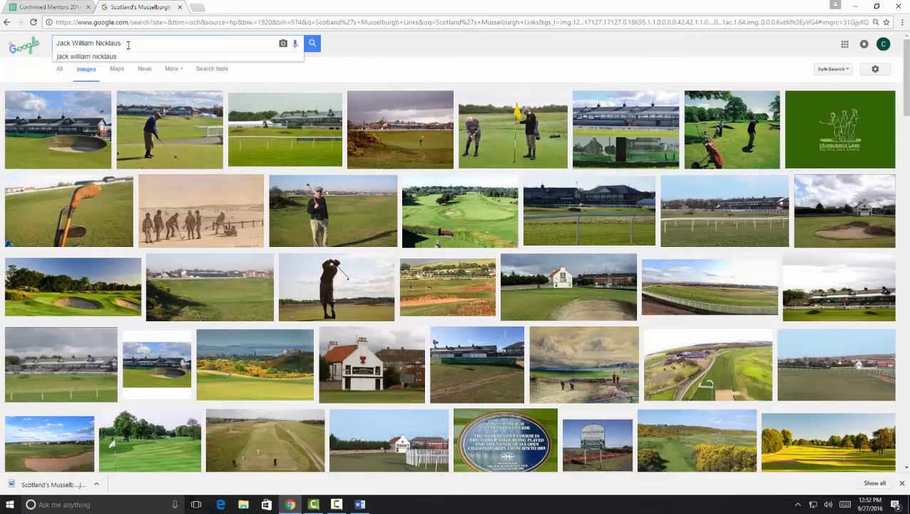
left_click(311, 44)
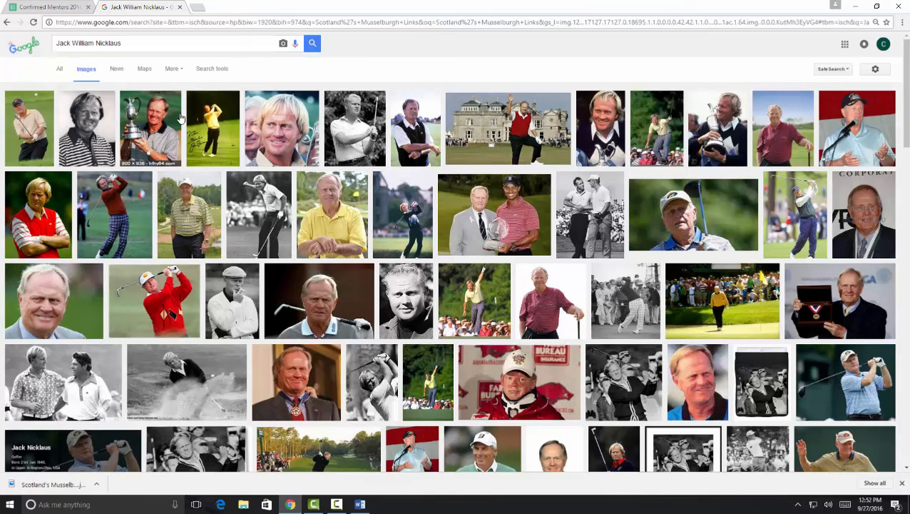
Step: Save the photo of the golfer in a red vest with folded arms to the Desktop as a JPEG named Jack William Nicklaus
left_click(39, 203)
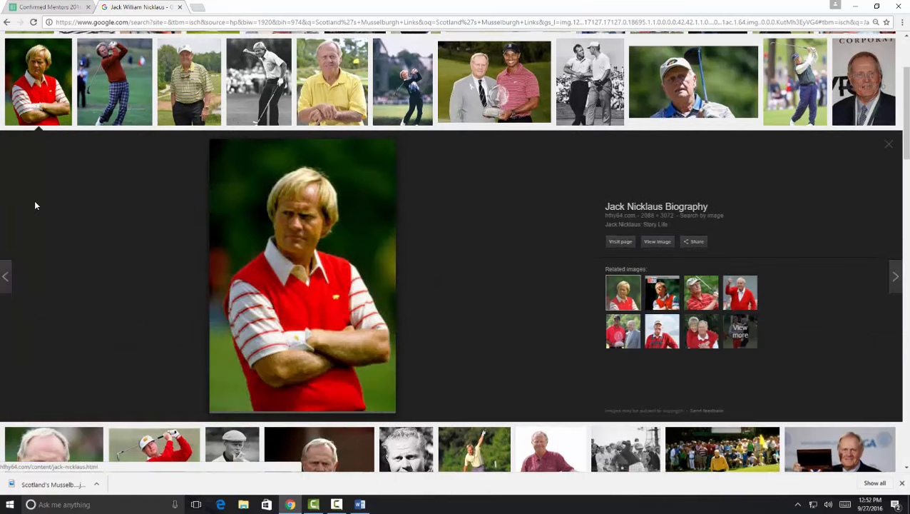
right_click(353, 241)
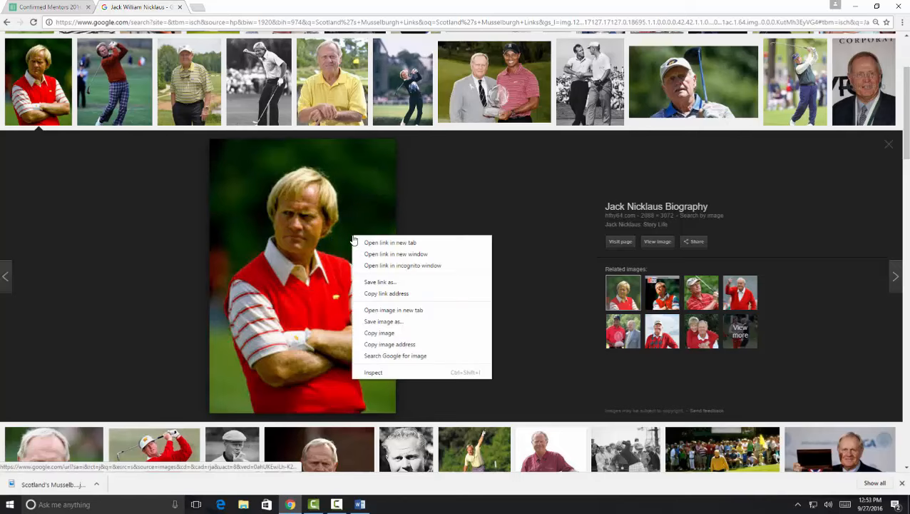
left_click(383, 321)
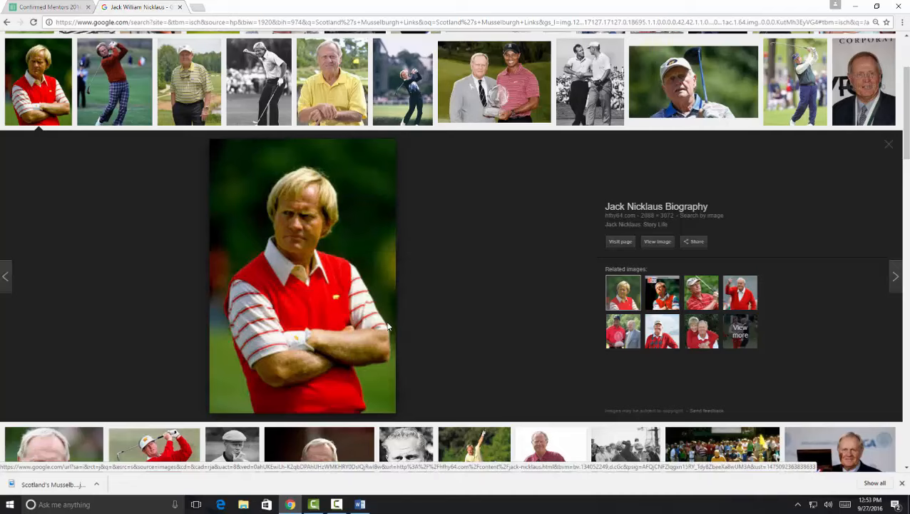
left_click(33, 72)
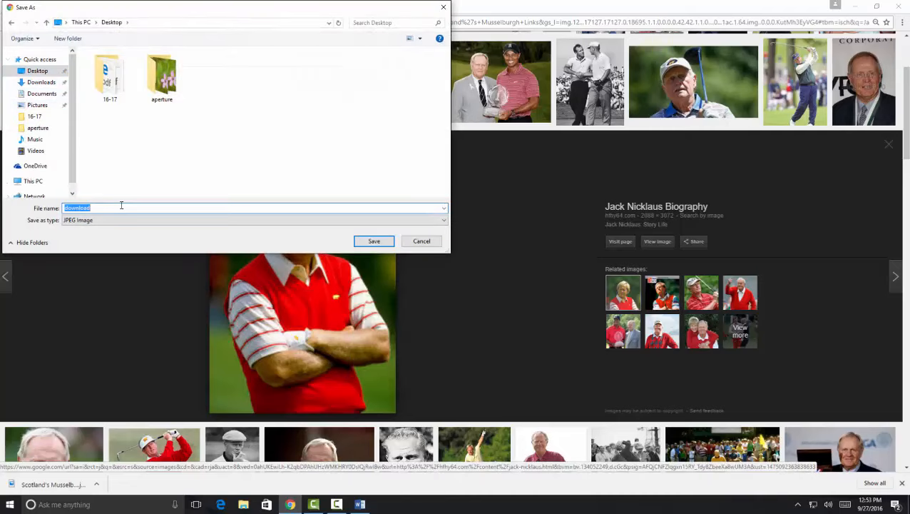
key("ctrl+v")
left_click(376, 242)
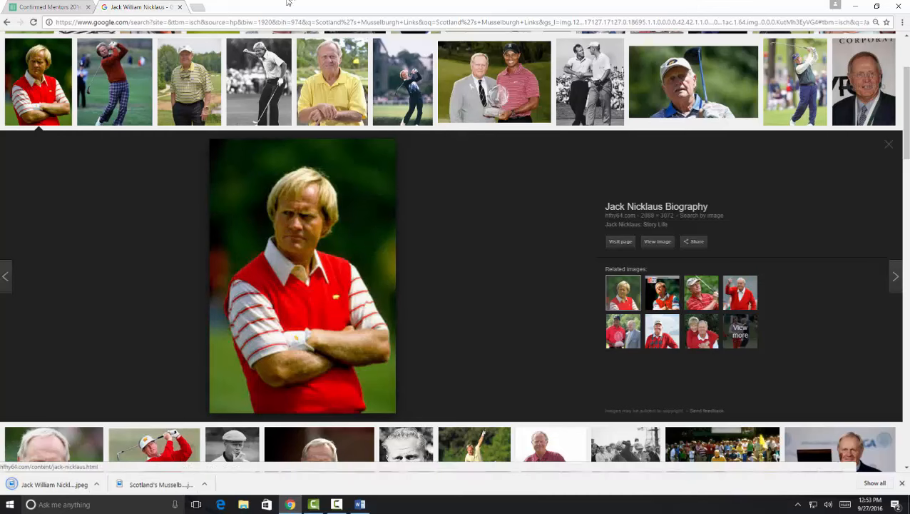
Step: Switch to Word and insert the Jack William Nicklaus picture from the Desktop into the middle of the gold last paragraph
left_click(361, 504)
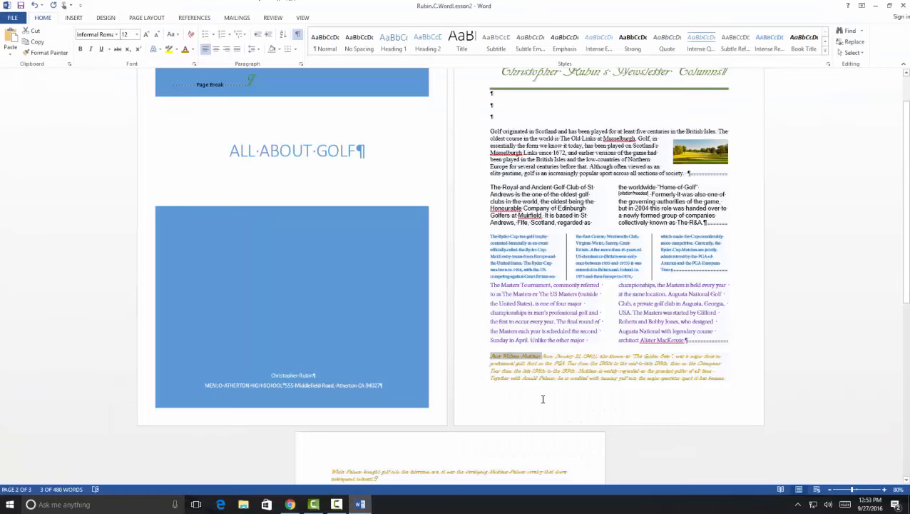
left_click(632, 378)
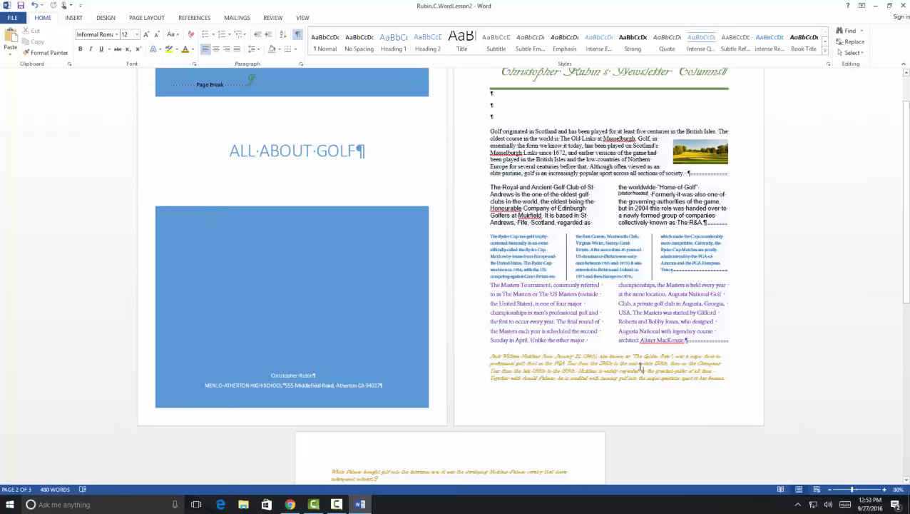
left_click(74, 17)
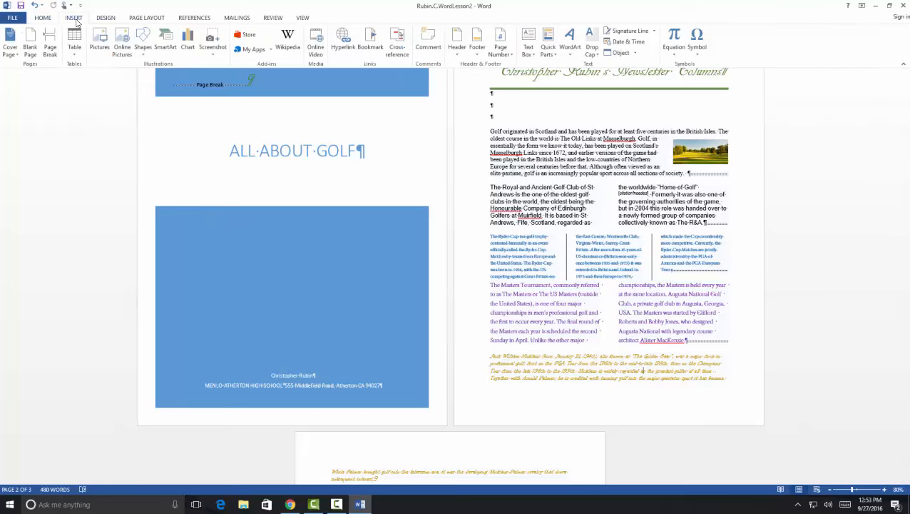
left_click(101, 44)
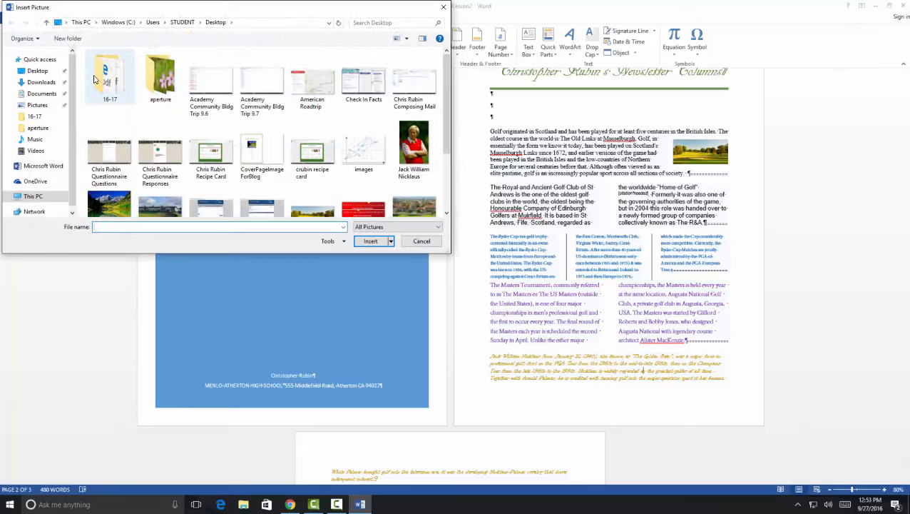
left_click(420, 153)
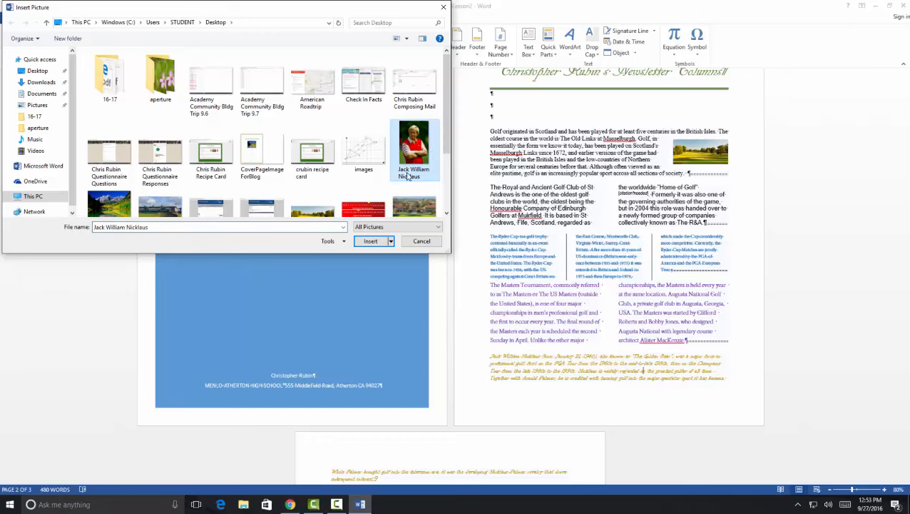
left_click(372, 242)
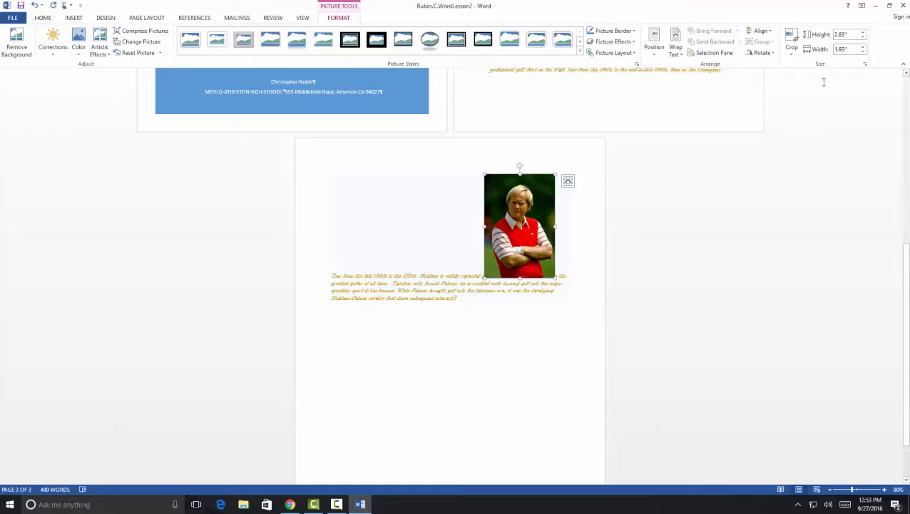
Step: Set the Jack William Nicklaus picture's height to 1.5"
left_click(849, 34)
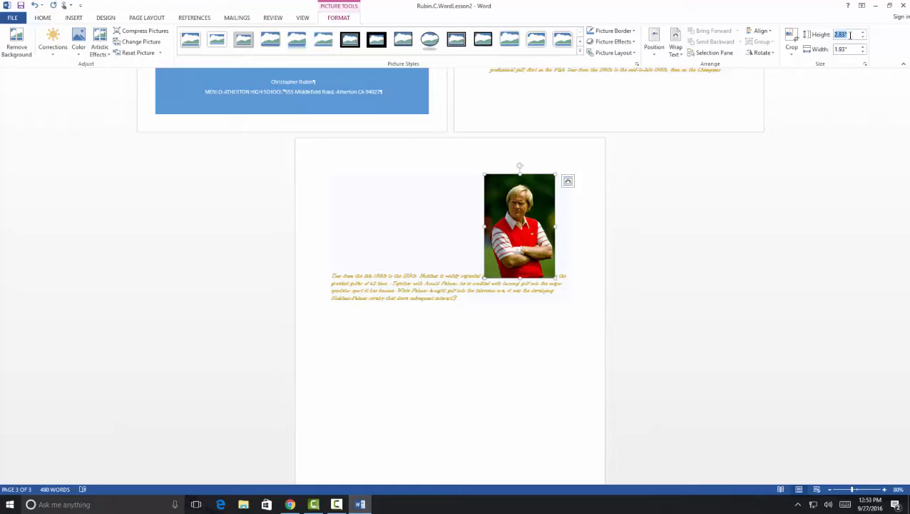
type("1.5")
key("Return")
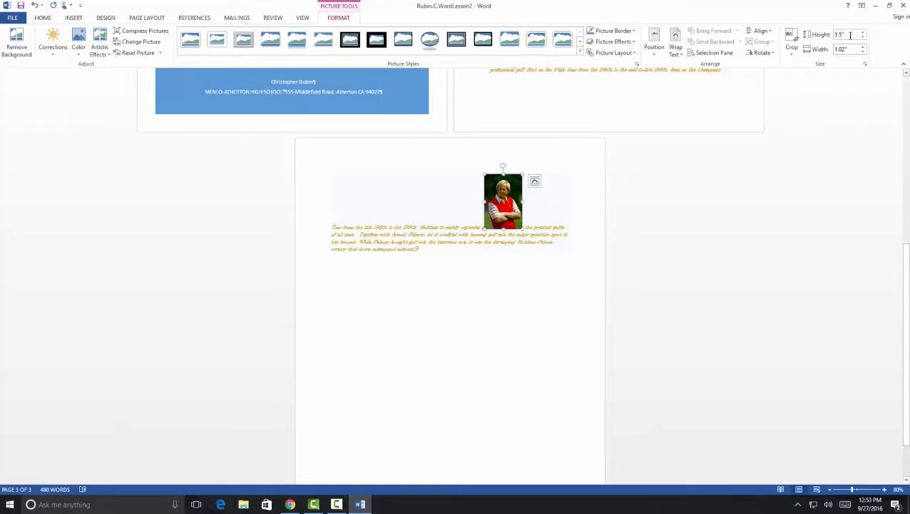
Step: Apply Square text wrapping to the Nicklaus picture and move it to the horizontal centre of the gold paragraph
left_click(675, 50)
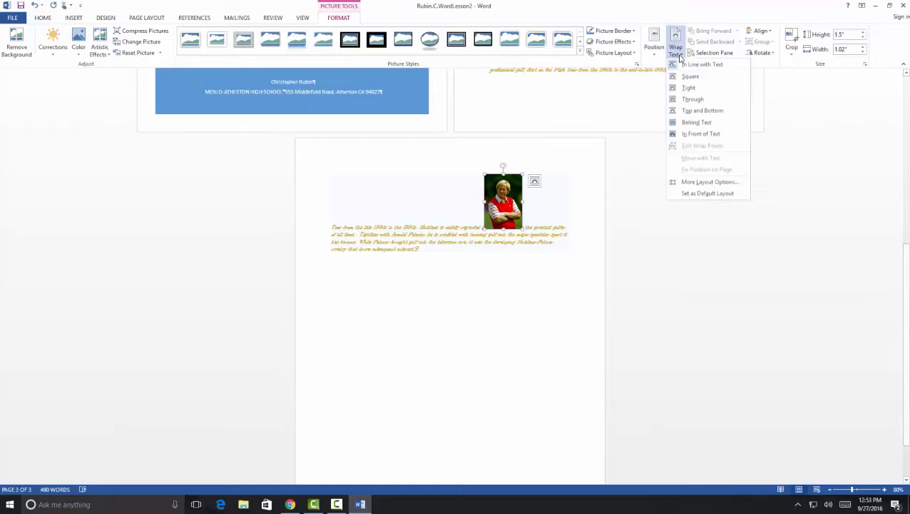
left_click(689, 77)
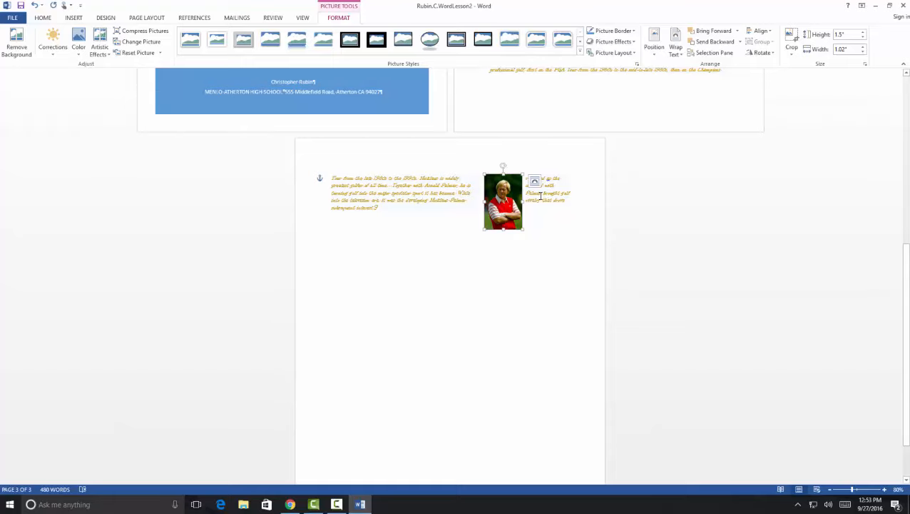
scroll(542, 204, "up", 3)
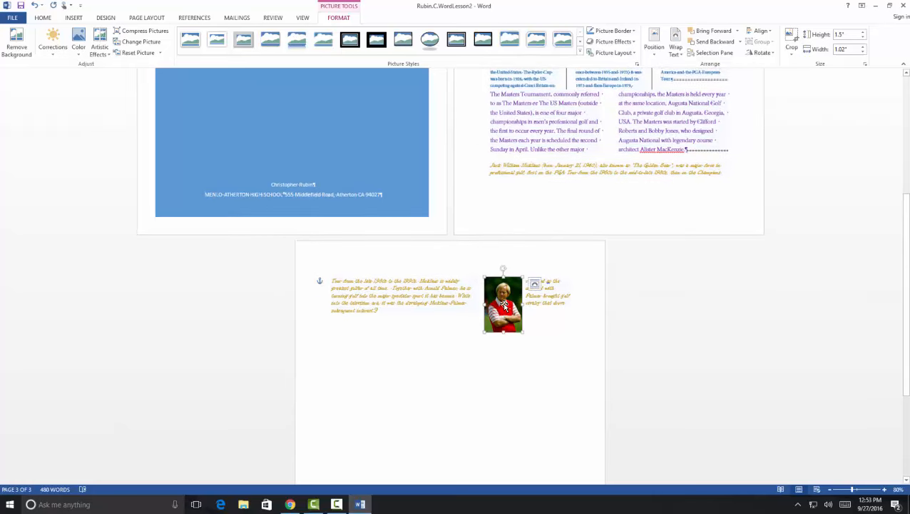
left_click_drag(498, 304, 444, 286)
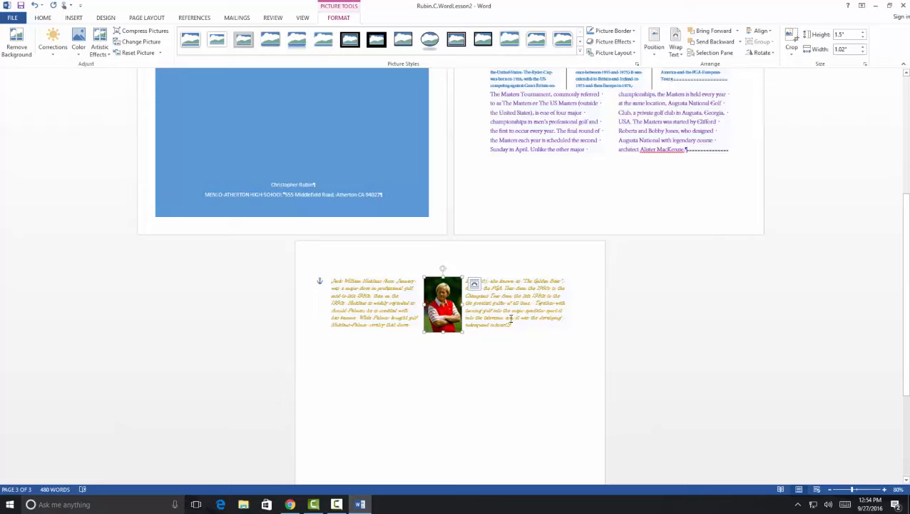
Step: Save the newsletter document
left_click(21, 7)
scroll(513, 271, "up", 3)
scroll(572, 317, "up", 6)
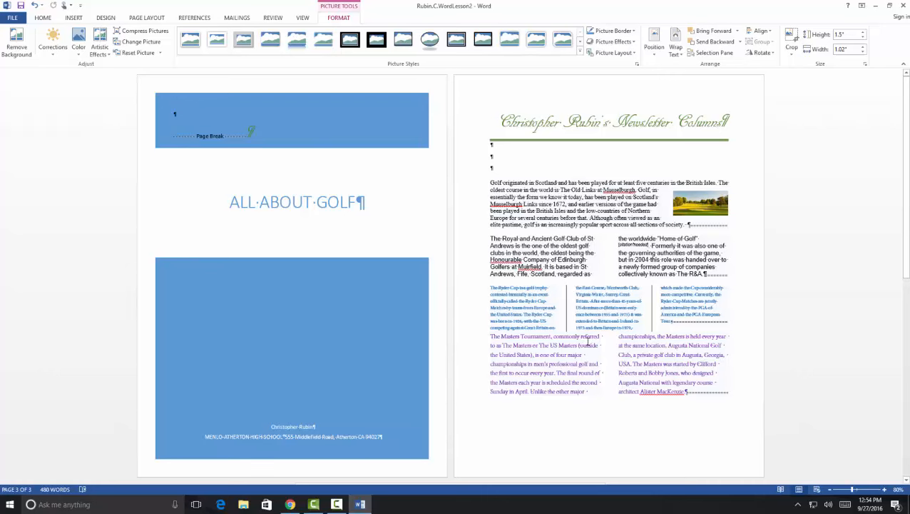
scroll(567, 354, "down", 3)
scroll(567, 354, "up", 3)
Step: Open the drop cap options for the G that starts the "Golf originated in Scotland" paragraph and choose the Dropped position
left_click_drag(492, 183, 493, 184)
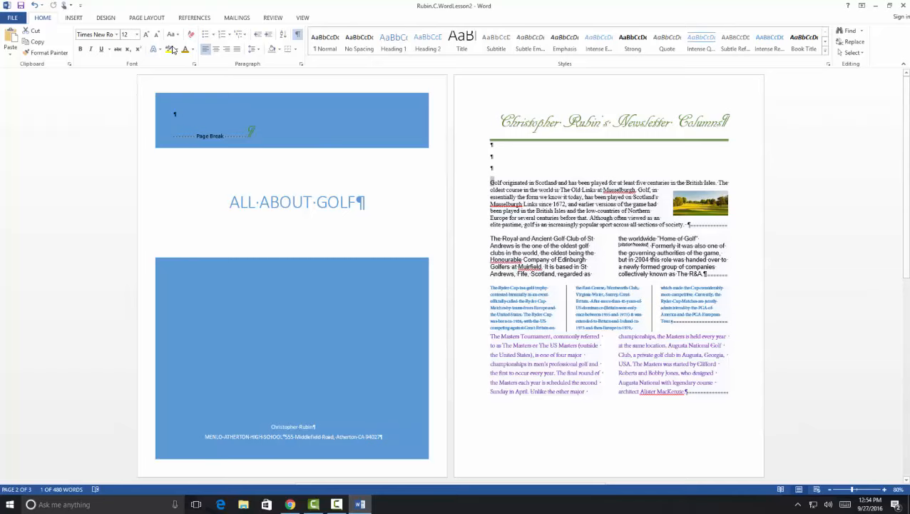
left_click(73, 17)
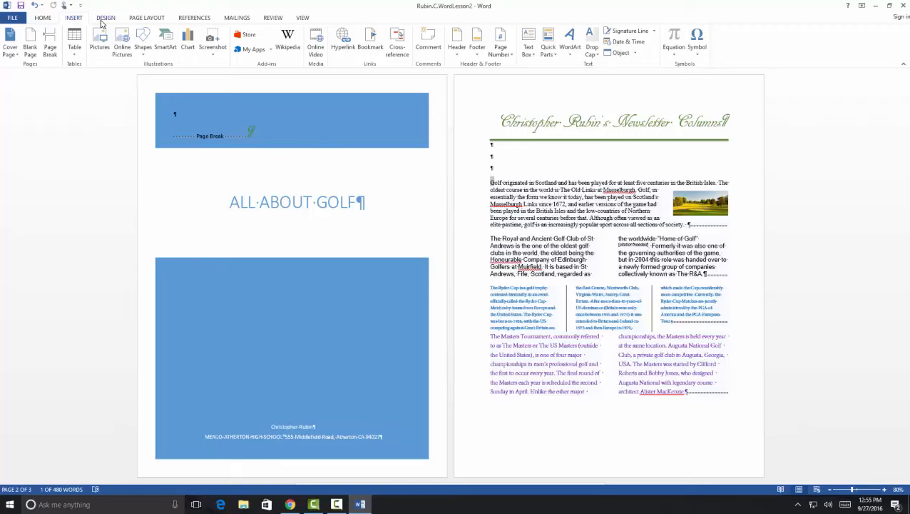
left_click(599, 60)
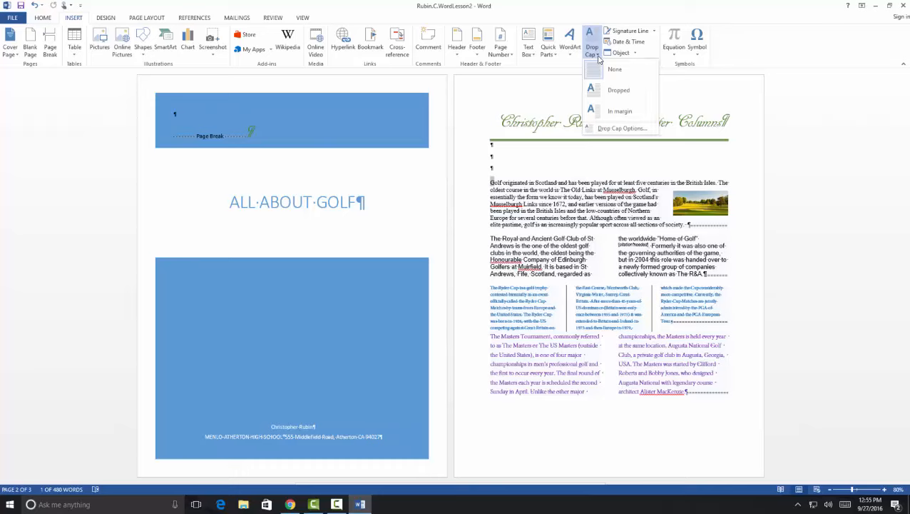
left_click(617, 130)
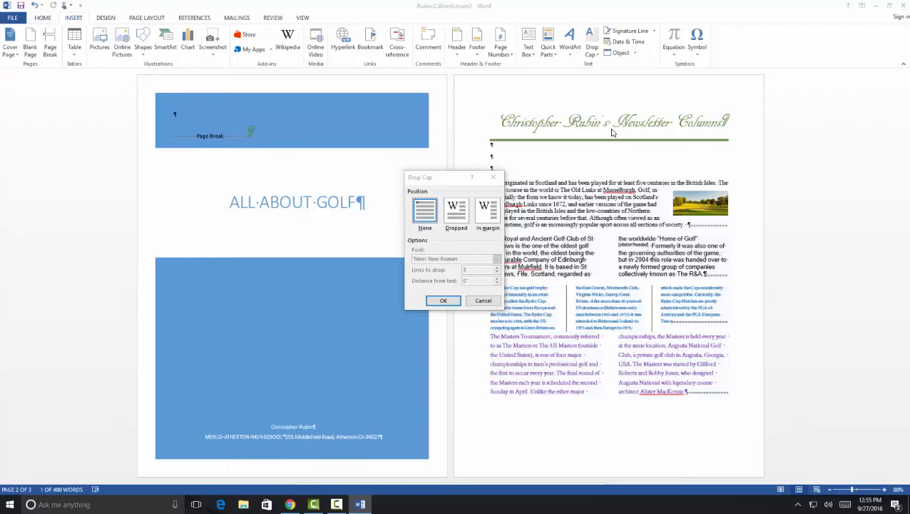
left_click(460, 214)
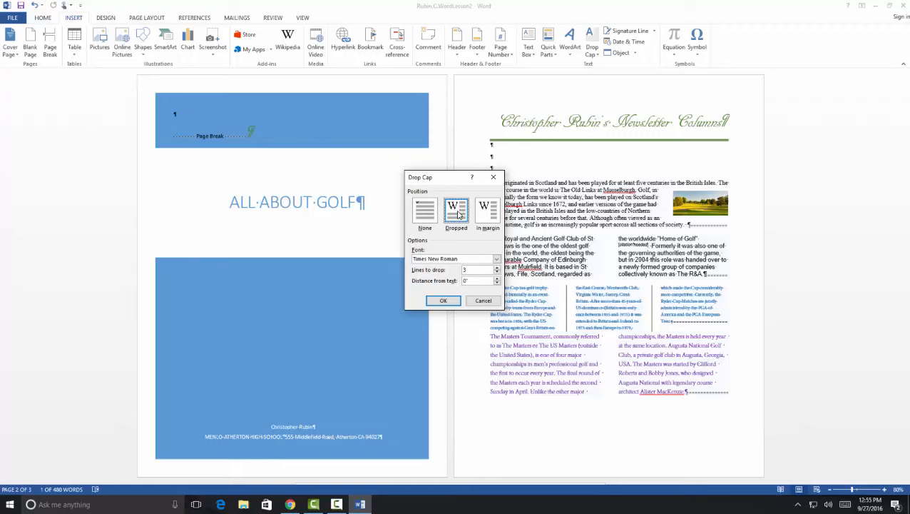
Step: Set the G drop cap's font to Lucida Bright and its lines to drop to 2, and apply it
left_click(496, 258)
scroll(463, 285, "down", 6)
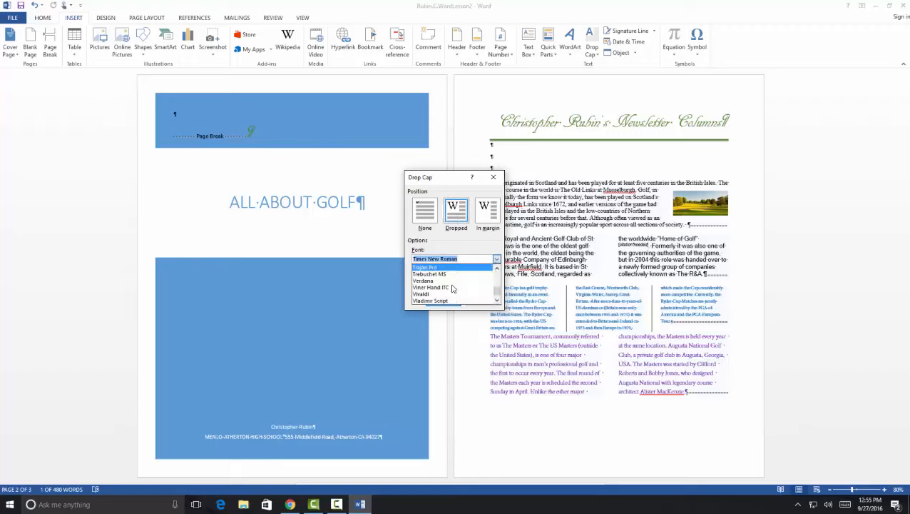
scroll(448, 289, "up", 15)
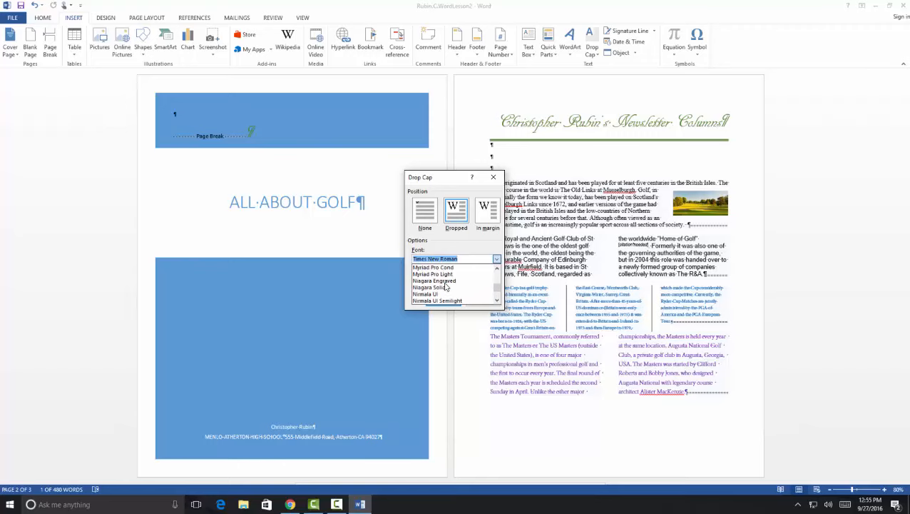
scroll(444, 289, "up", 4)
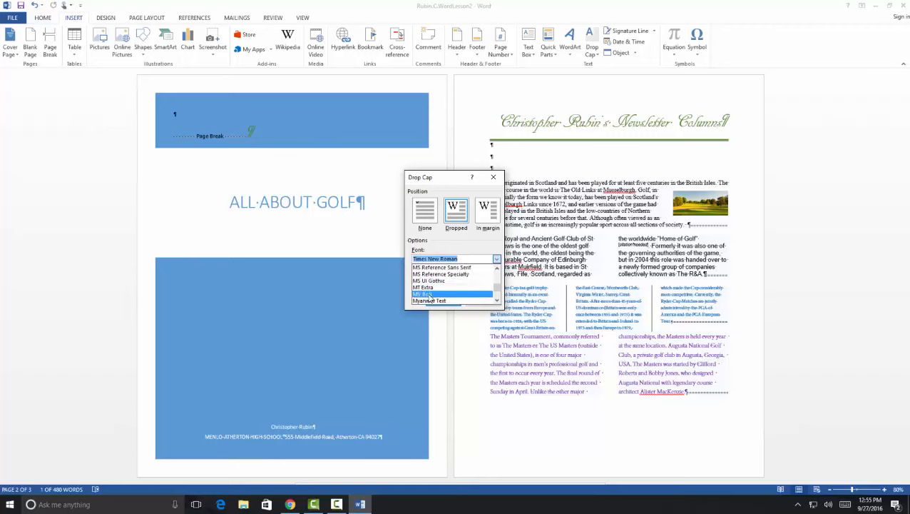
scroll(428, 299, "up", 10)
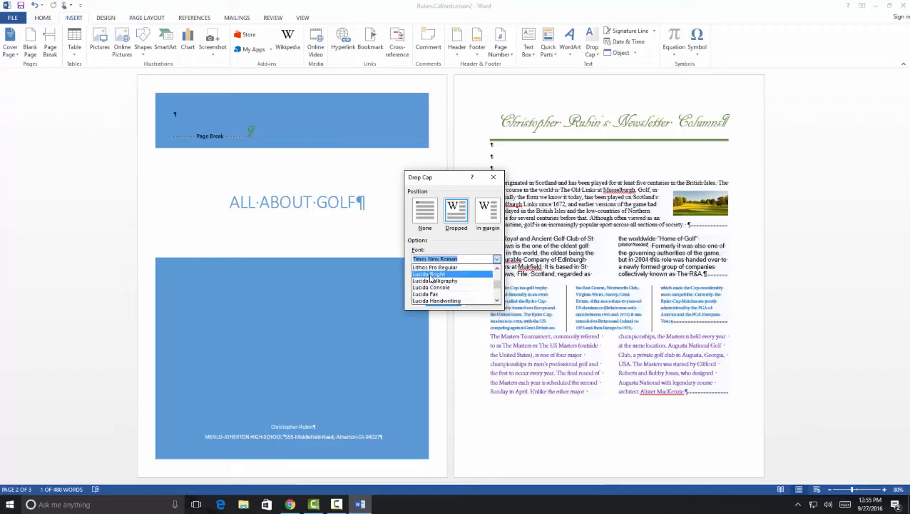
left_click(429, 274)
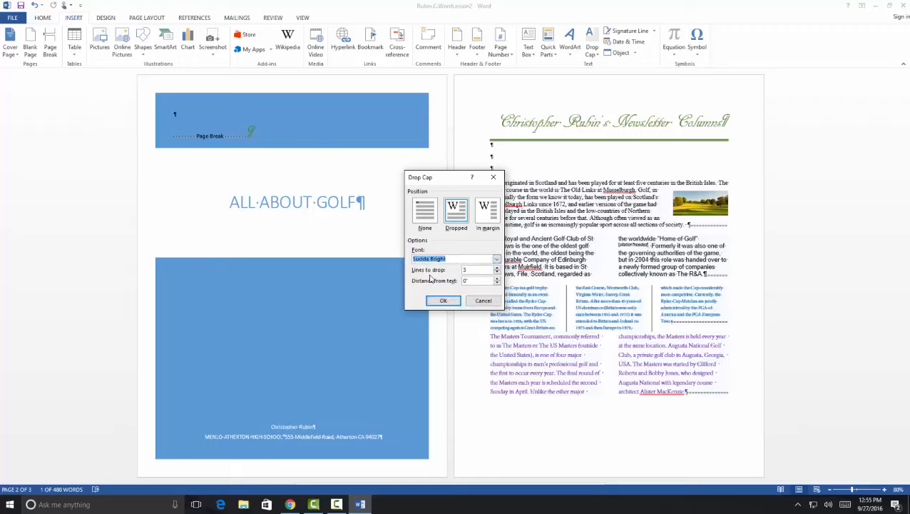
left_click(497, 273)
left_click(445, 301)
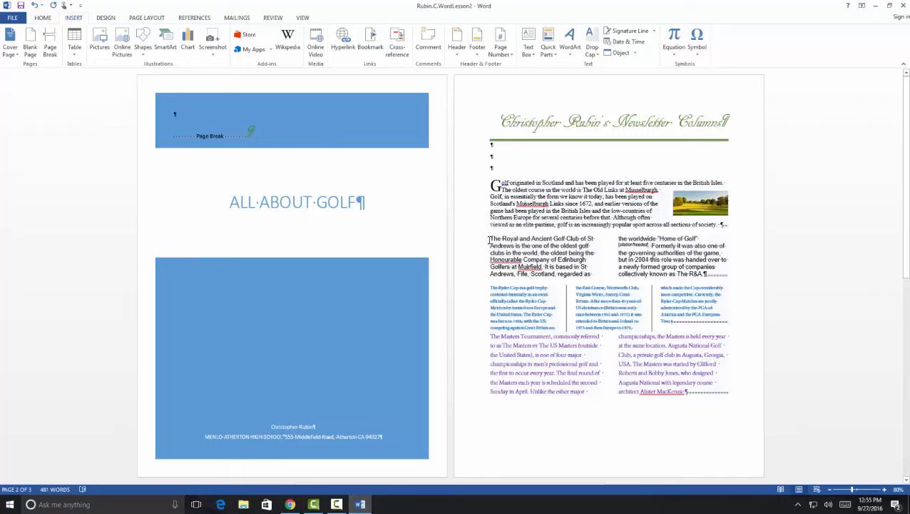
Step: Apply a Dropped drop cap in Cambria, 2 lines high, to the T of the "The Royal and Ancient Golf Club" paragraph
left_click_drag(490, 239, 495, 238)
left_click(596, 50)
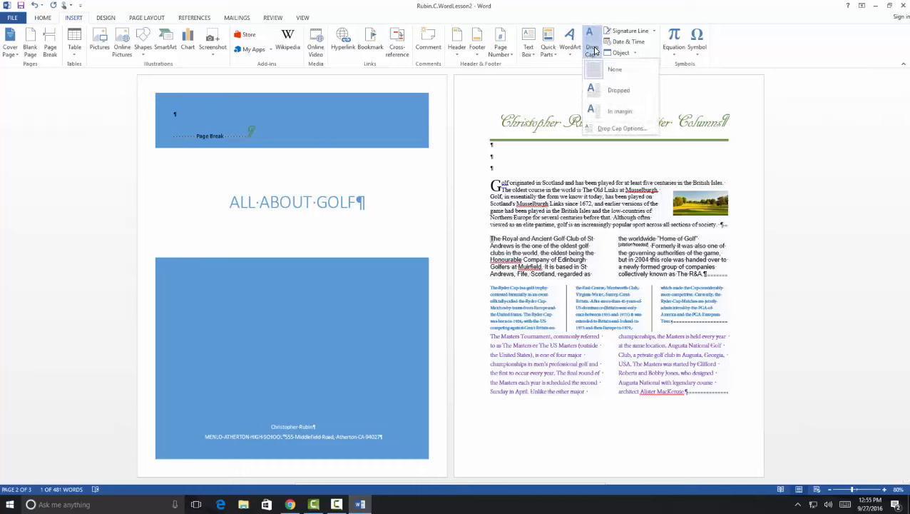
left_click(618, 130)
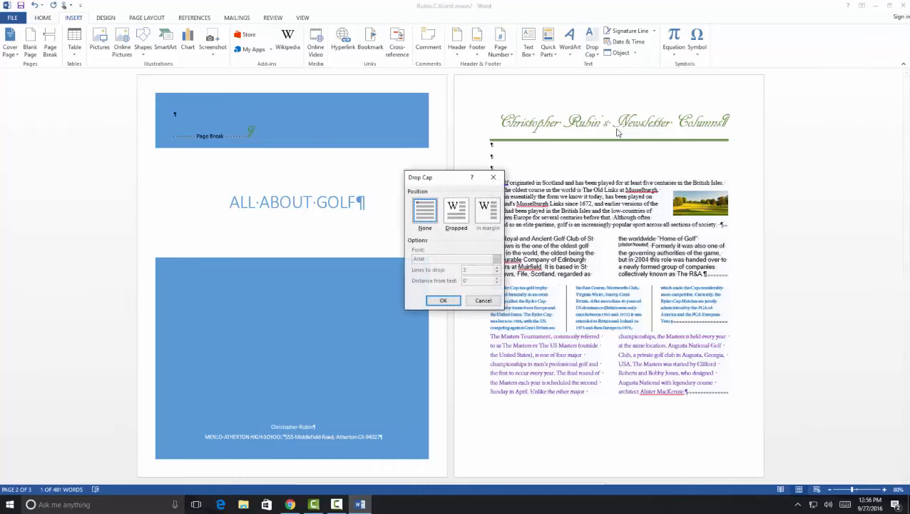
left_click(461, 208)
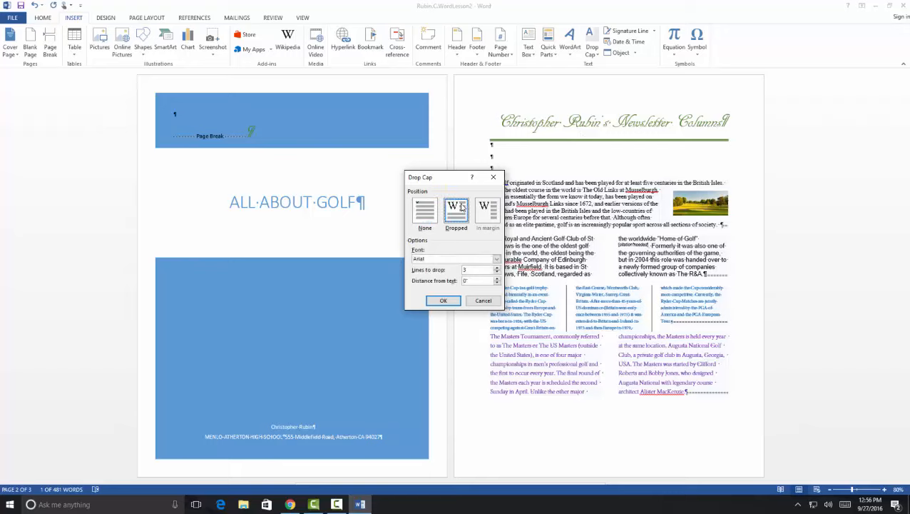
left_click(497, 258)
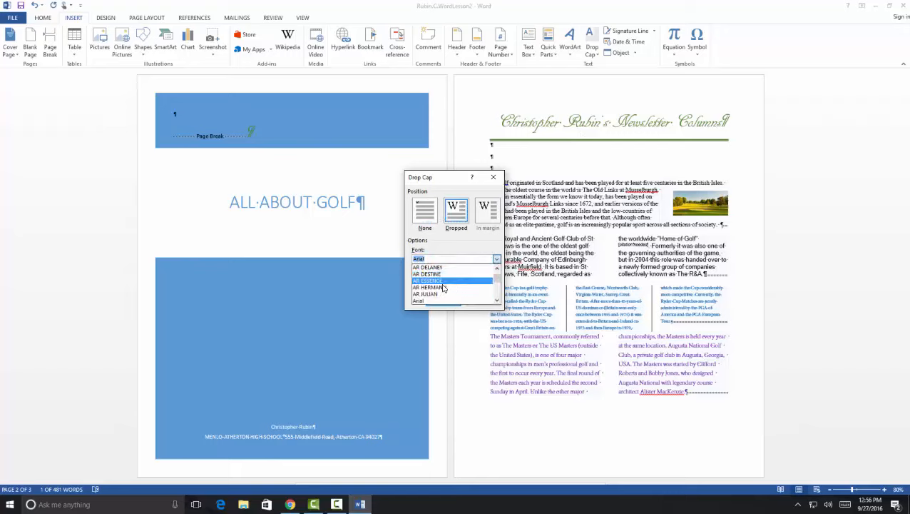
scroll(442, 299, "down", 4)
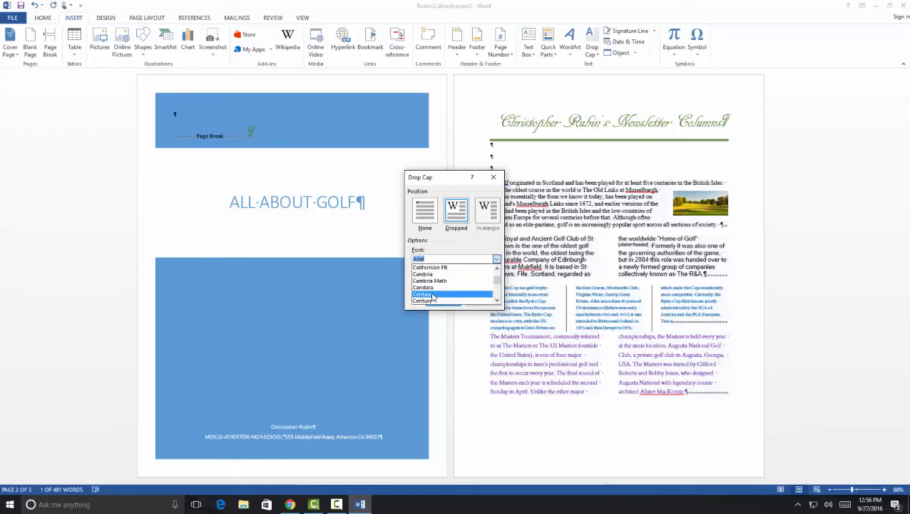
left_click(431, 275)
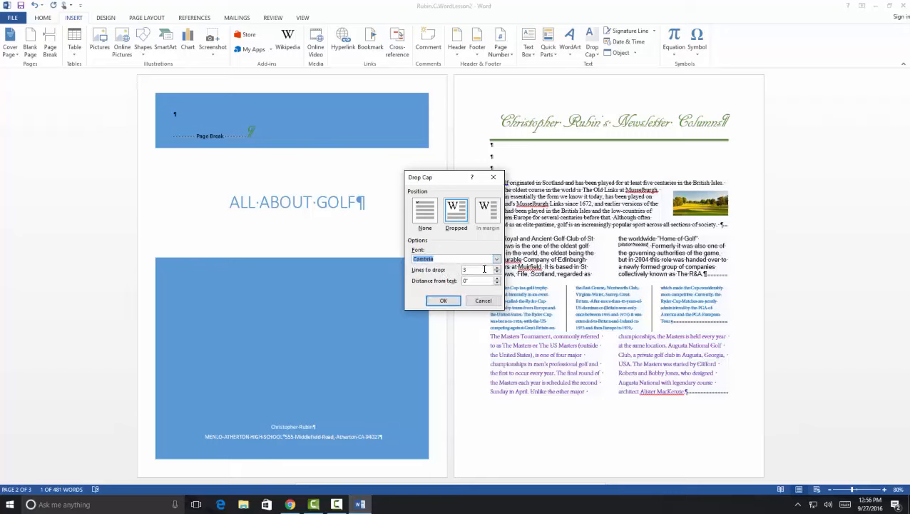
left_click(497, 273)
left_click(444, 302)
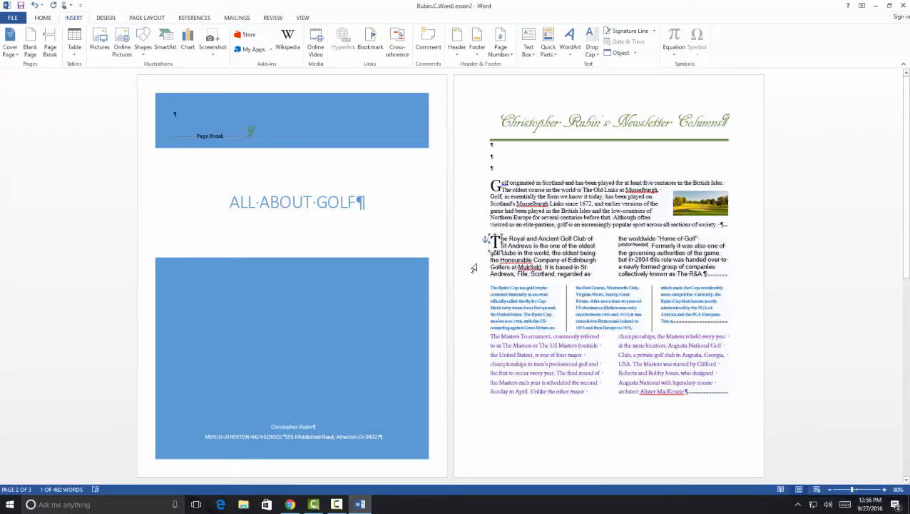
Step: Indent the first line of the blue Ryder Cup paragraph
left_click(491, 288)
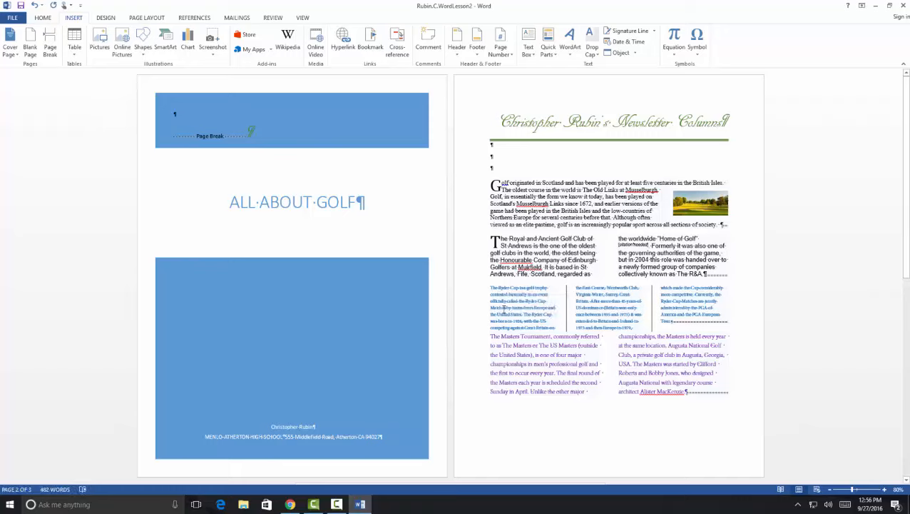
key("Tab")
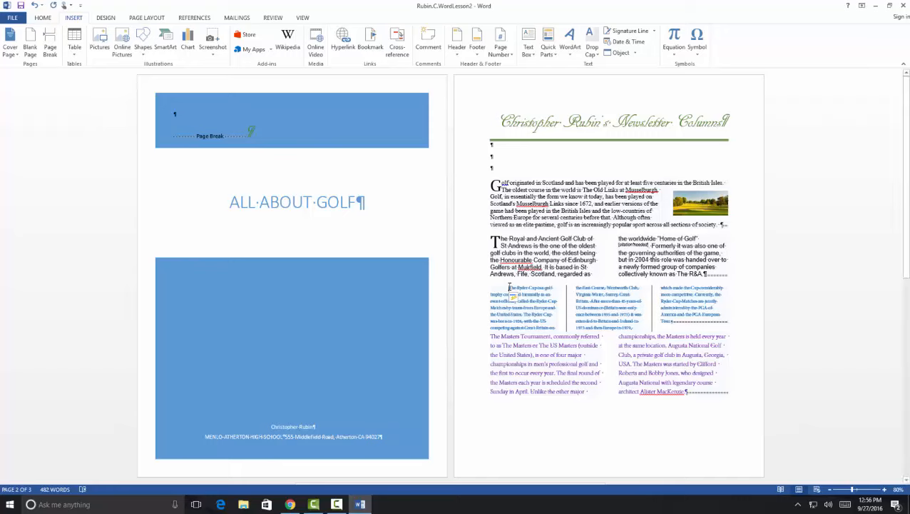
Step: Try the preset Dropped drop cap on the first letter of the blue Ryder Cup paragraph and undo it
double_click(497, 321)
left_click_drag(499, 316, 509, 293)
left_click(592, 44)
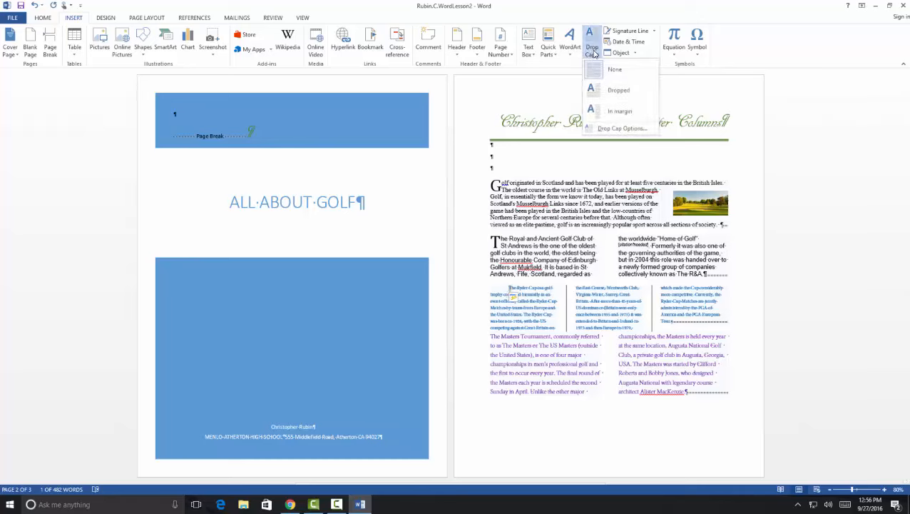
left_click(605, 90)
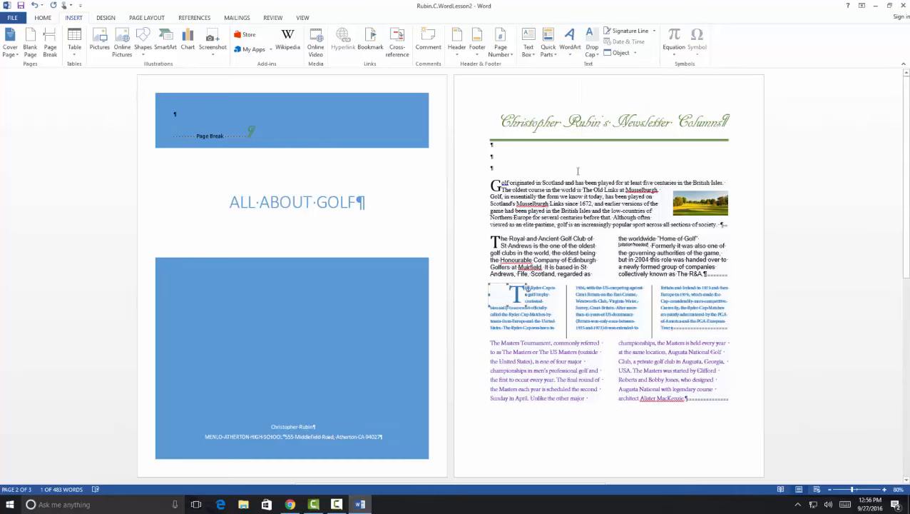
key("ctrl+z")
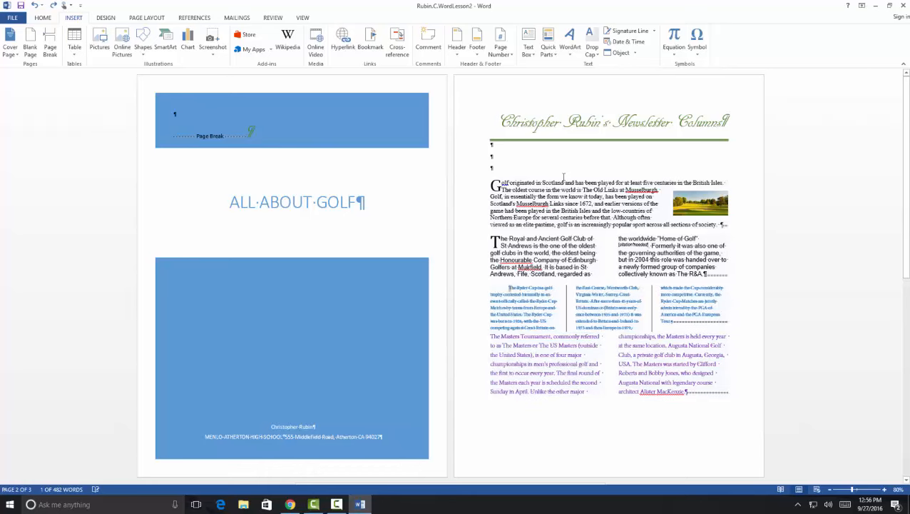
Step: Apply a Dropped drop cap in AR CHRISTY, 2 lines high, to the T of the blue Ryder Cup paragraph
left_click(595, 51)
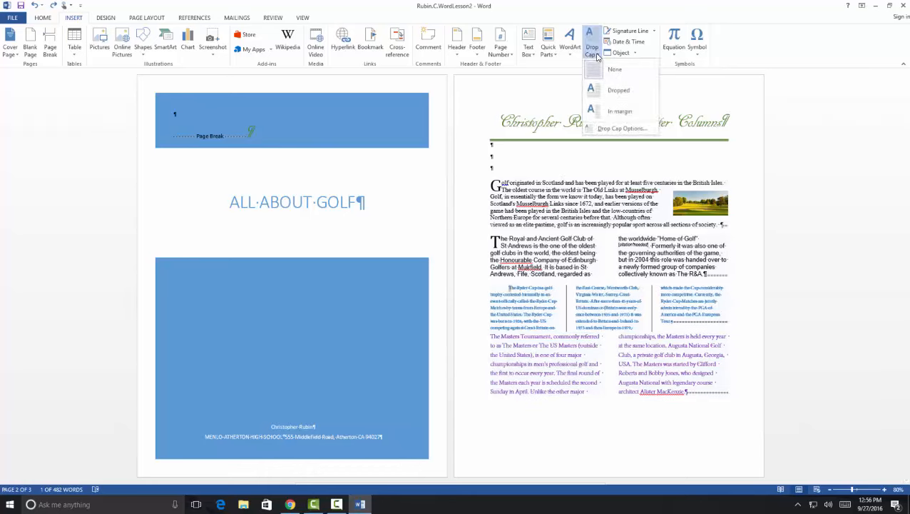
left_click(605, 130)
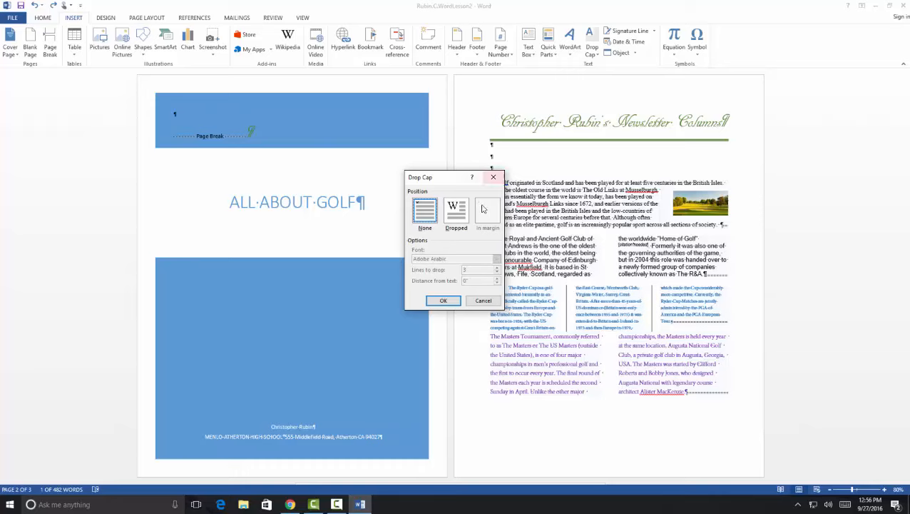
left_click(454, 222)
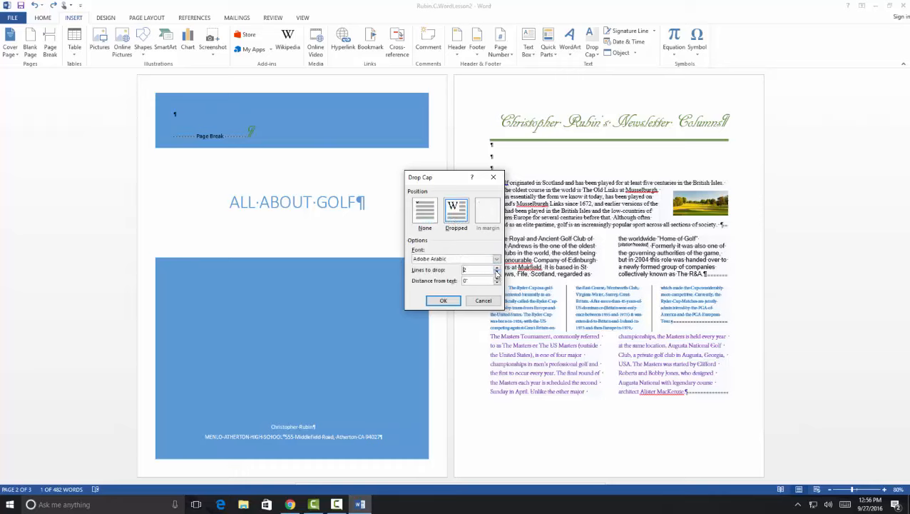
left_click(497, 258)
scroll(450, 286, "down", 8)
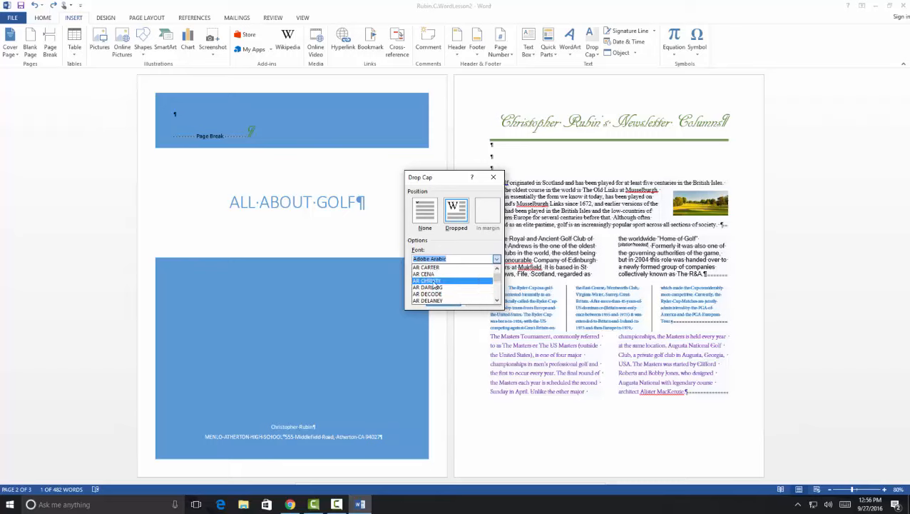
left_click(433, 280)
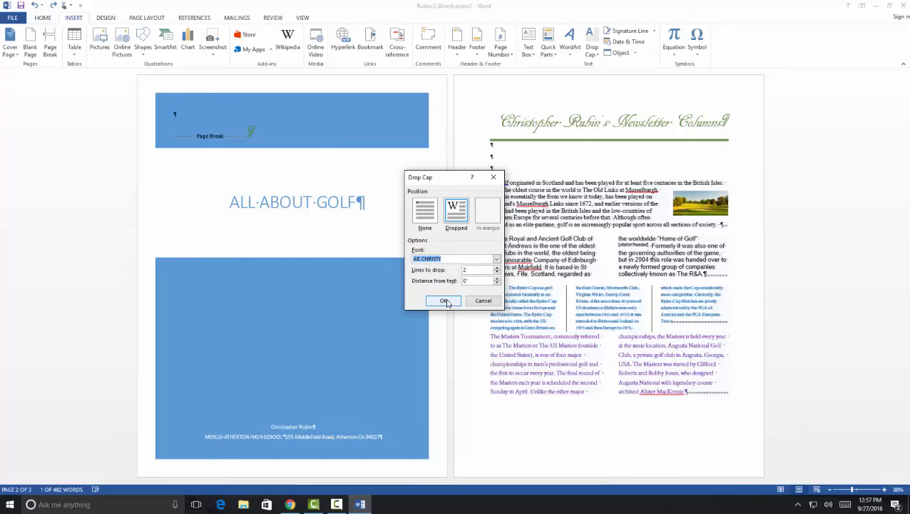
left_click(444, 301)
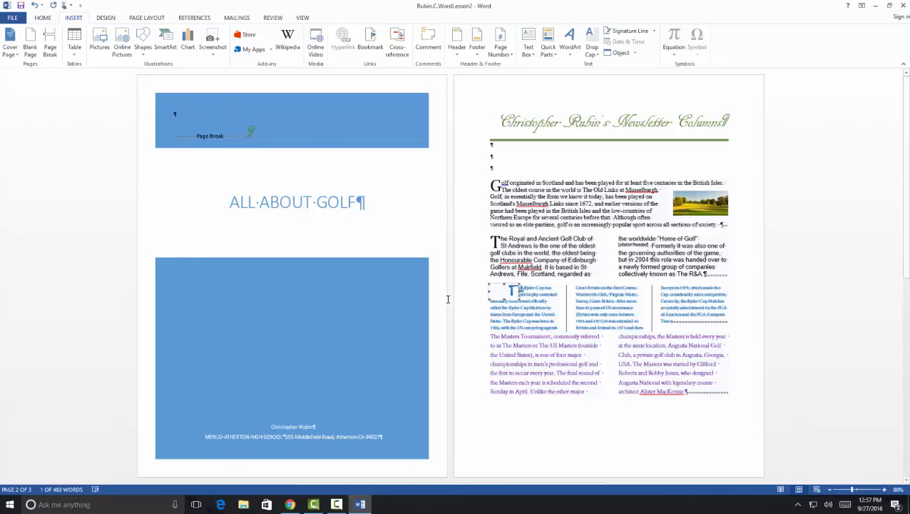
Step: Remove the indent in front of the Ryder Cup paragraph's drop cap so it aligns with the column's left edge
left_click(513, 301)
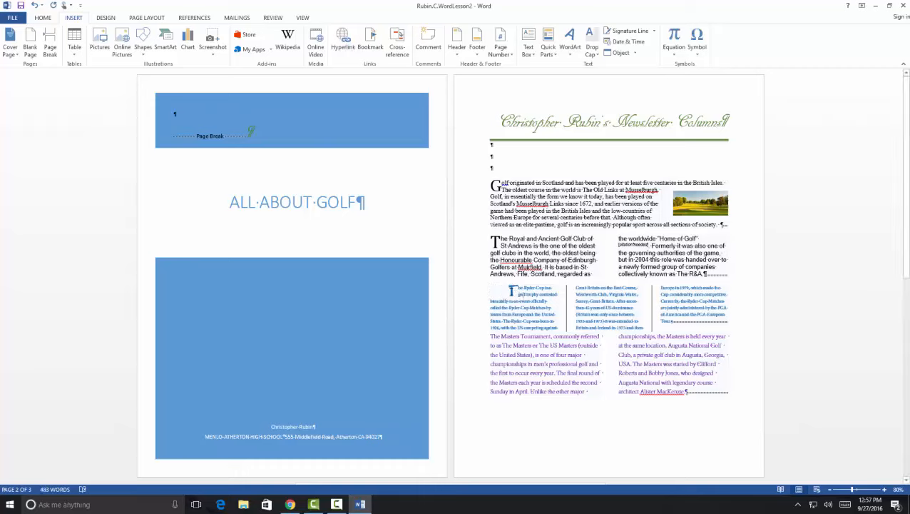
left_click(510, 290)
key("BackSpace")
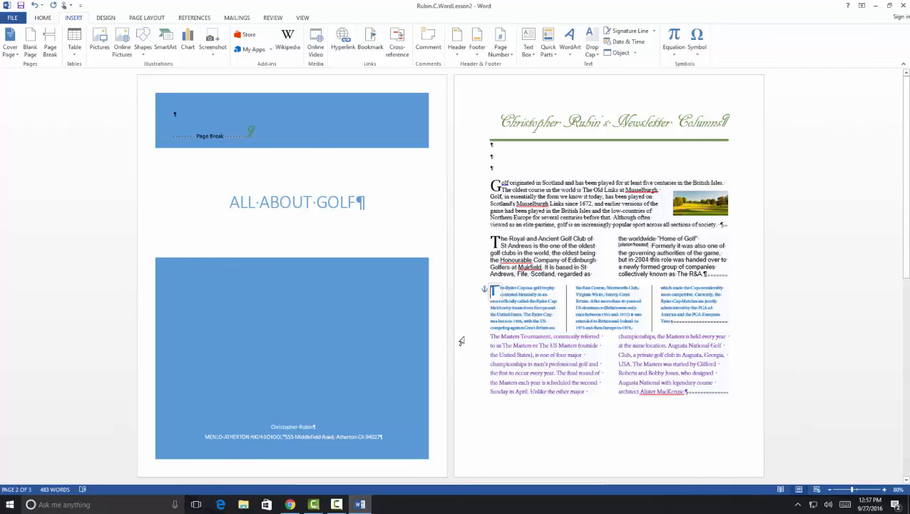
Step: Apply a Dropped drop cap in AR DESTINE, 3 lines high, to the T of the purple Masters Tournament paragraph
scroll(489, 291, "down", 2)
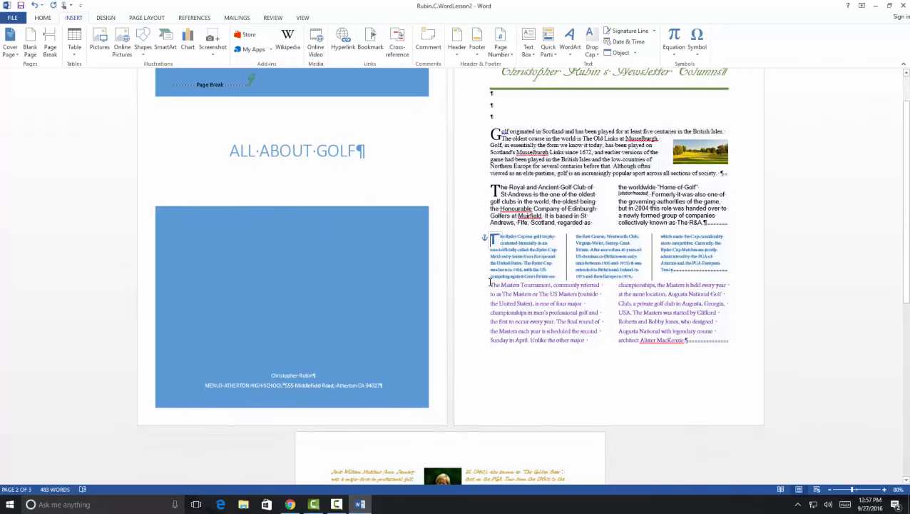
left_click_drag(491, 286, 495, 285)
left_click(591, 43)
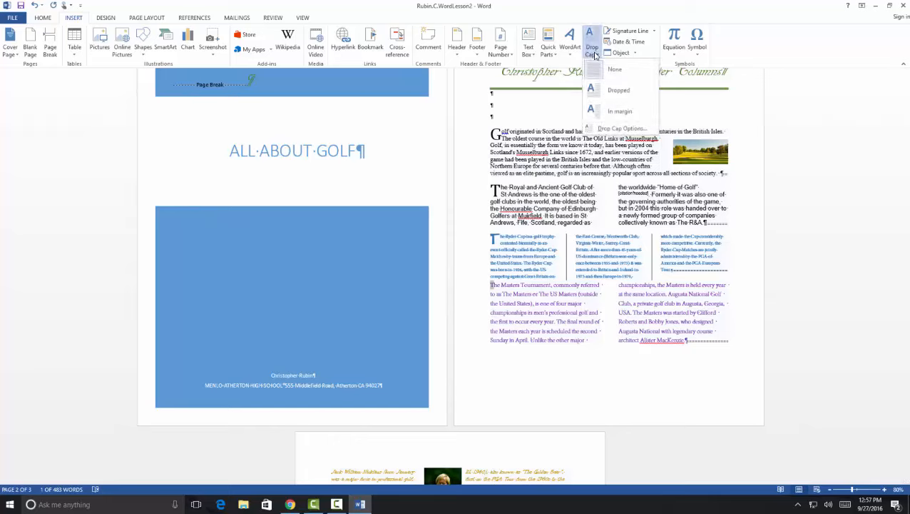
left_click(596, 127)
left_click(457, 214)
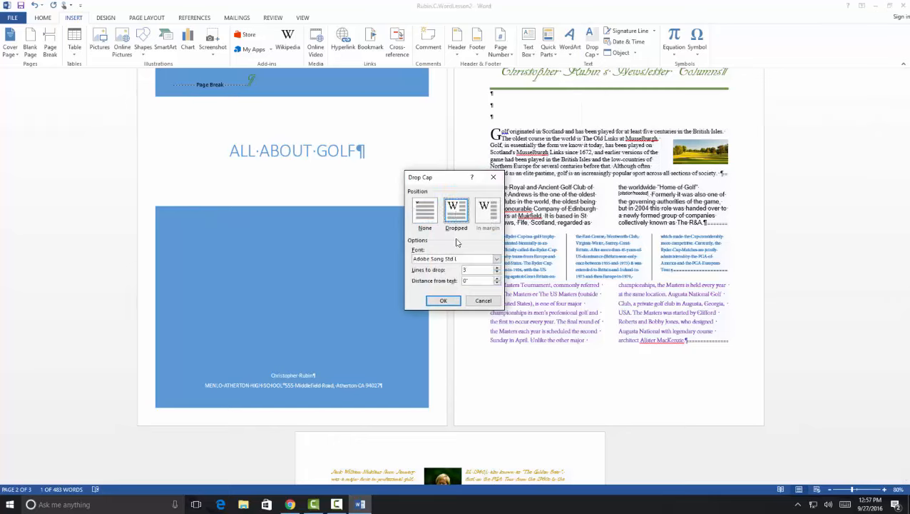
left_click(496, 259)
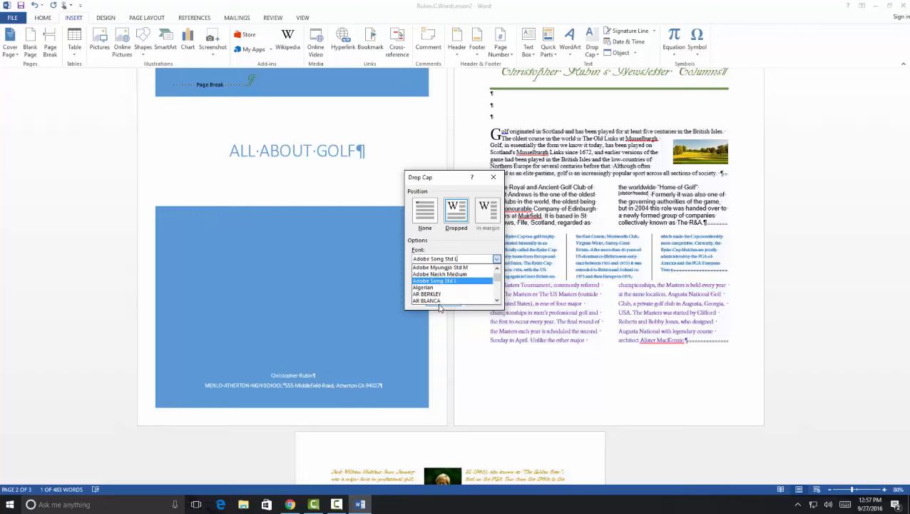
scroll(439, 296, "down", 3)
left_click(437, 293)
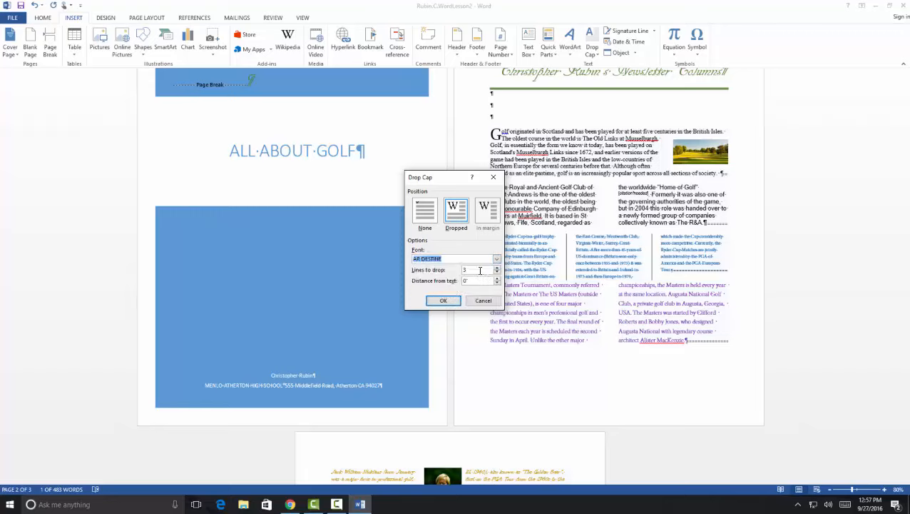
left_click(446, 300)
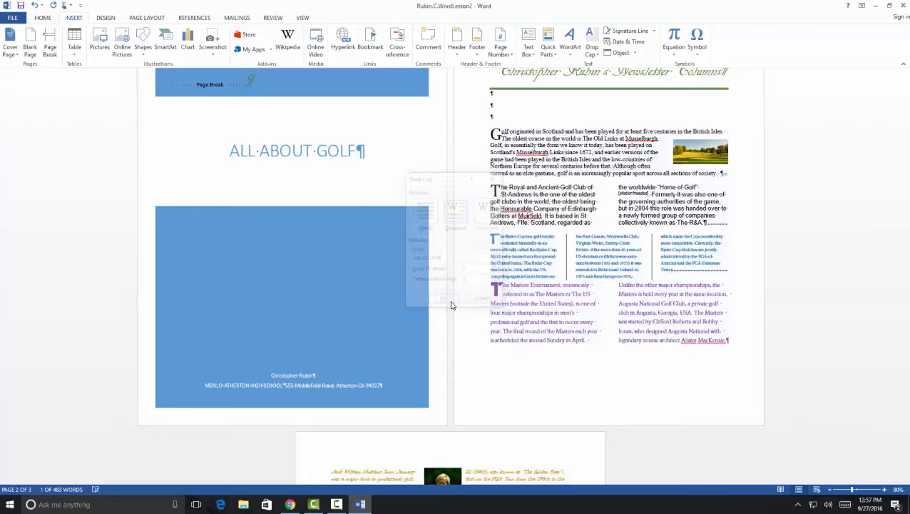
Step: Apply a Dropped drop cap in Lucida Handwriting, 3 lines high, to the J of the gold paragraph on the last page
scroll(502, 312, "down", 3)
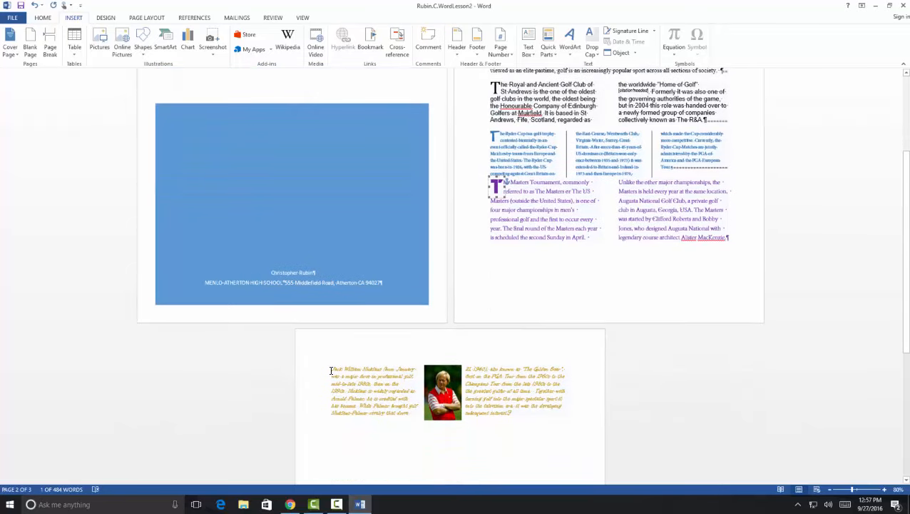
left_click(330, 371)
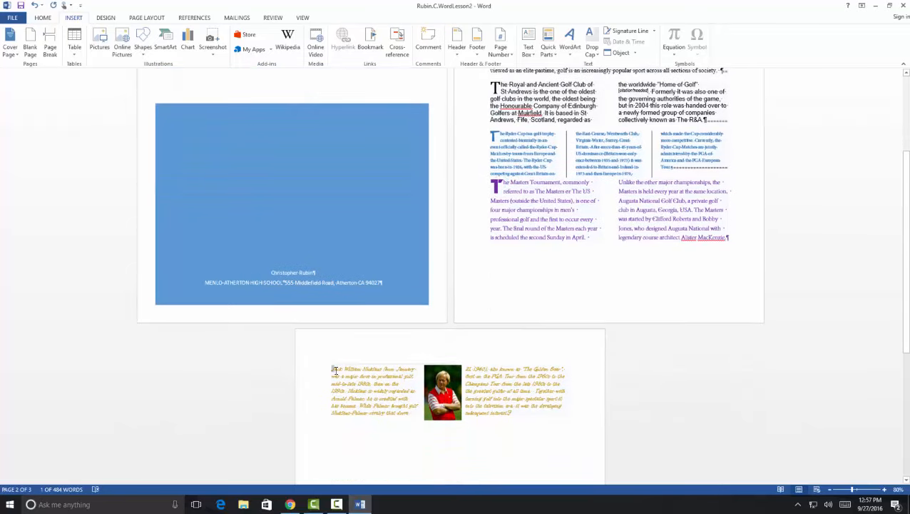
left_click(591, 49)
left_click(603, 130)
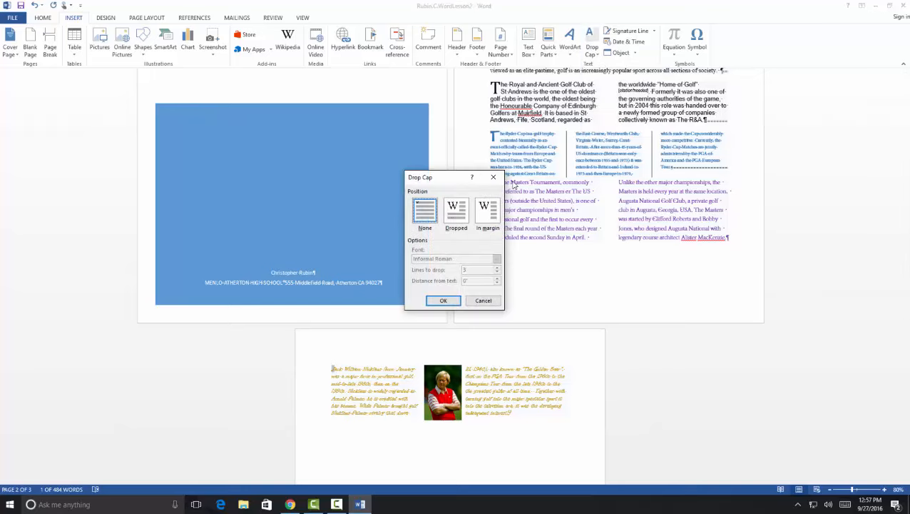
left_click(456, 211)
left_click(462, 259)
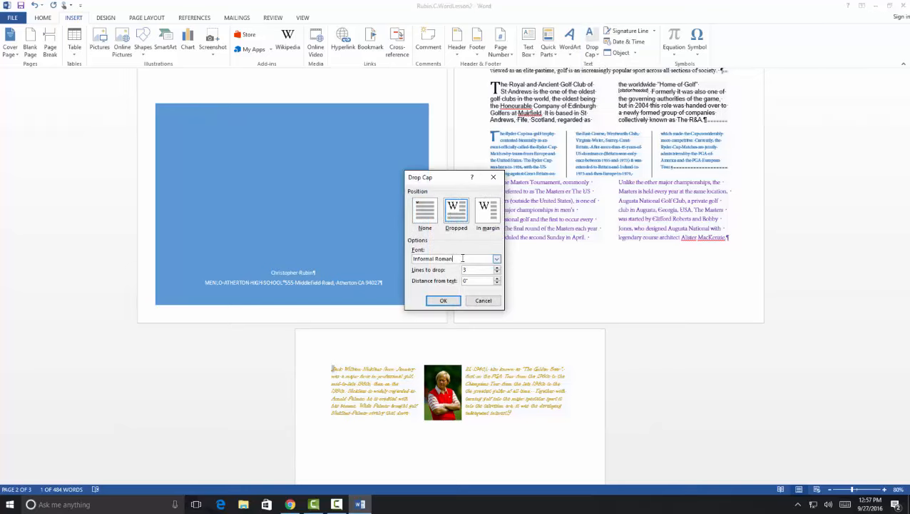
left_click(497, 258)
scroll(457, 285, "down", 5)
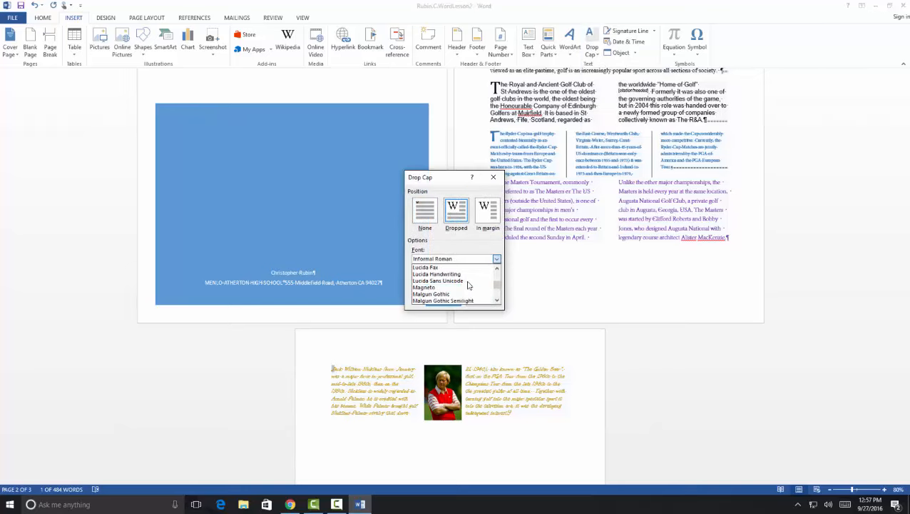
left_click(446, 274)
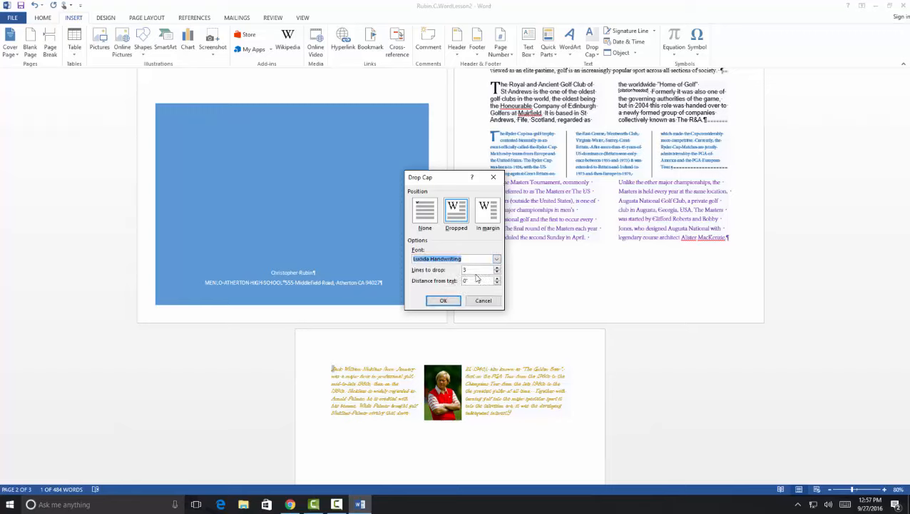
left_click(454, 301)
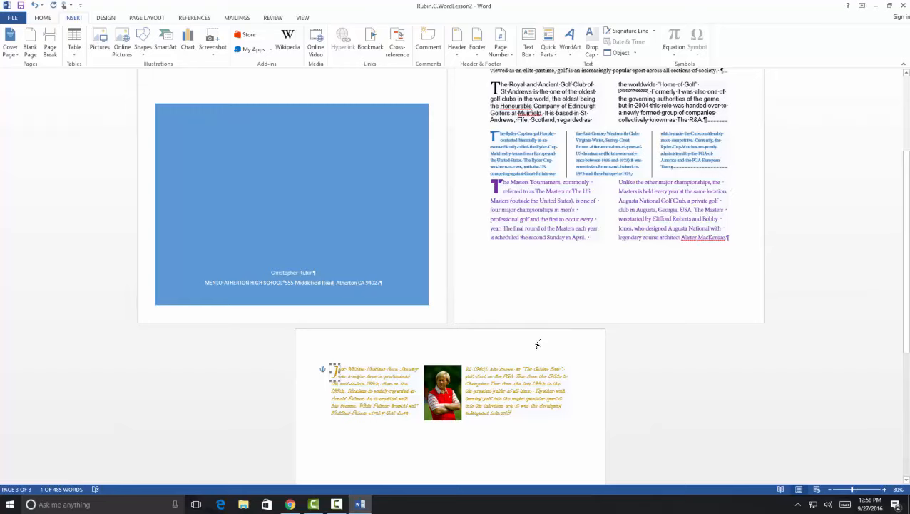
Step: Center the opening paragraph about golf's origin in Scotland beneath the green border line
scroll(541, 339, "up", 4)
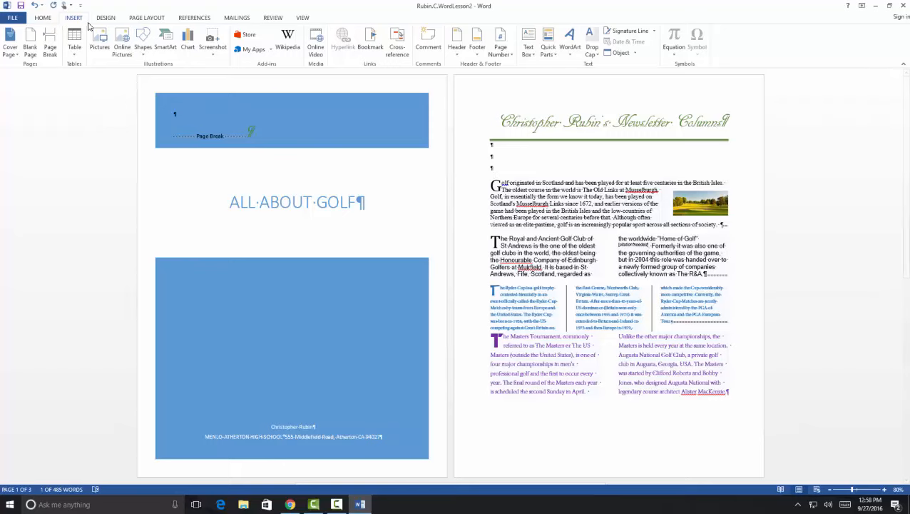
left_click(44, 19)
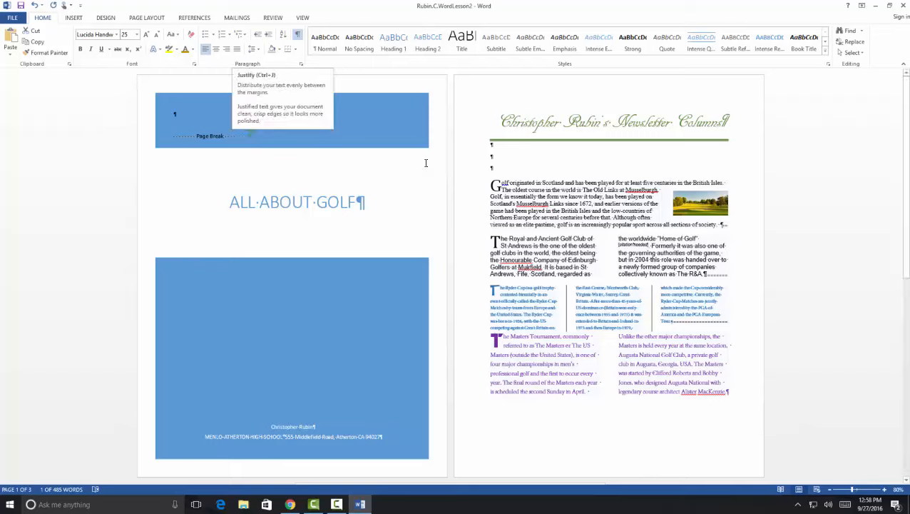
double_click(487, 183)
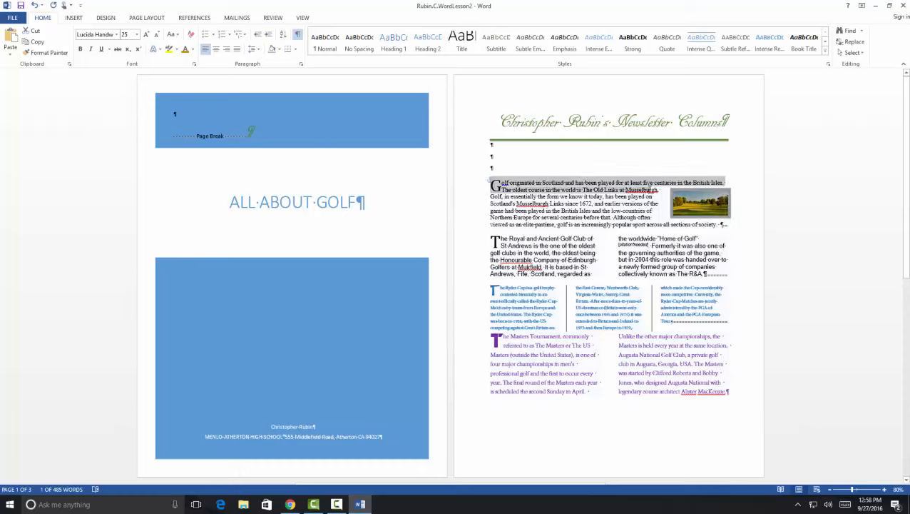
left_click_drag(487, 183, 733, 228)
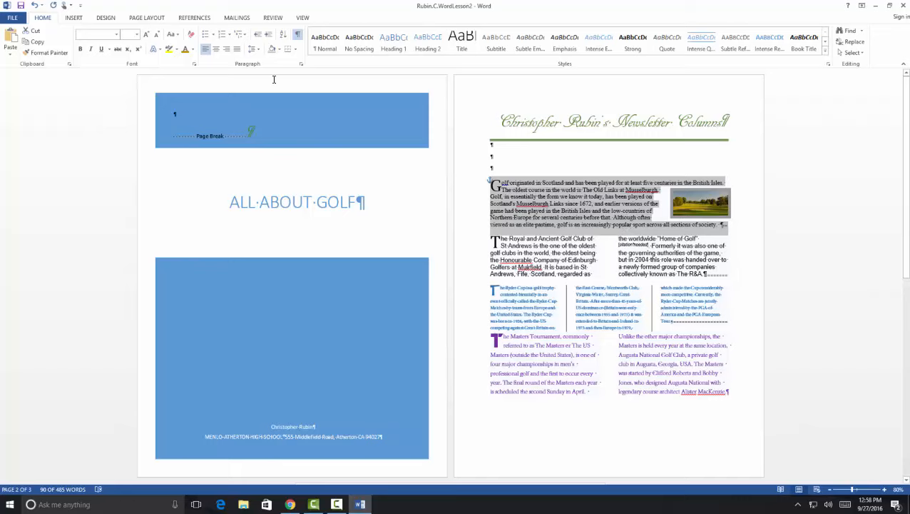
left_click(217, 50)
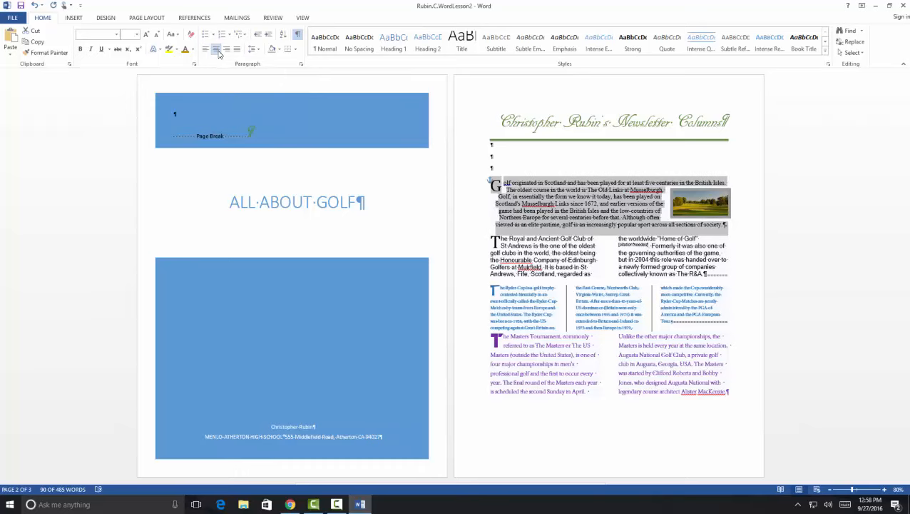
left_click(488, 182)
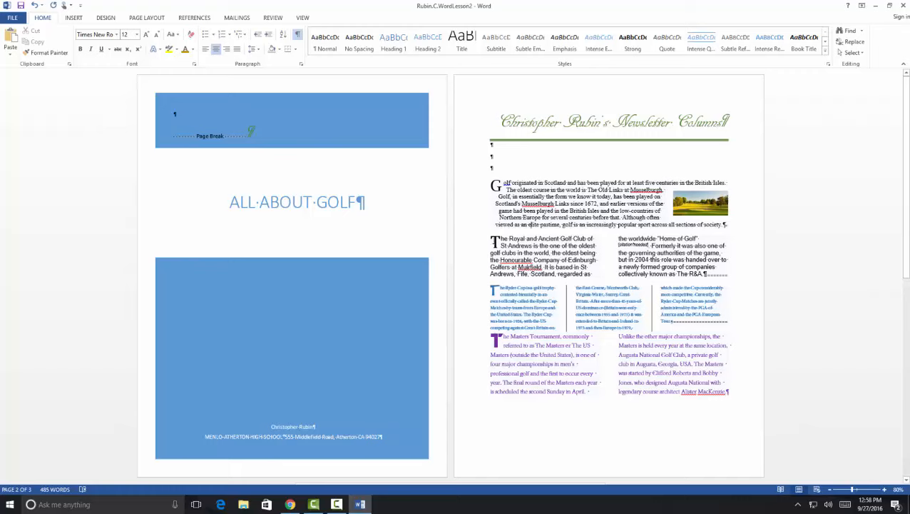
Step: Right-align the two-column paragraph about the Royal and Ancient Golf Club
mouse_move(492, 241)
left_mouse_down()
mouse_move(594, 243)
mouse_move(657, 267)
mouse_move(728, 273)
left_mouse_up()
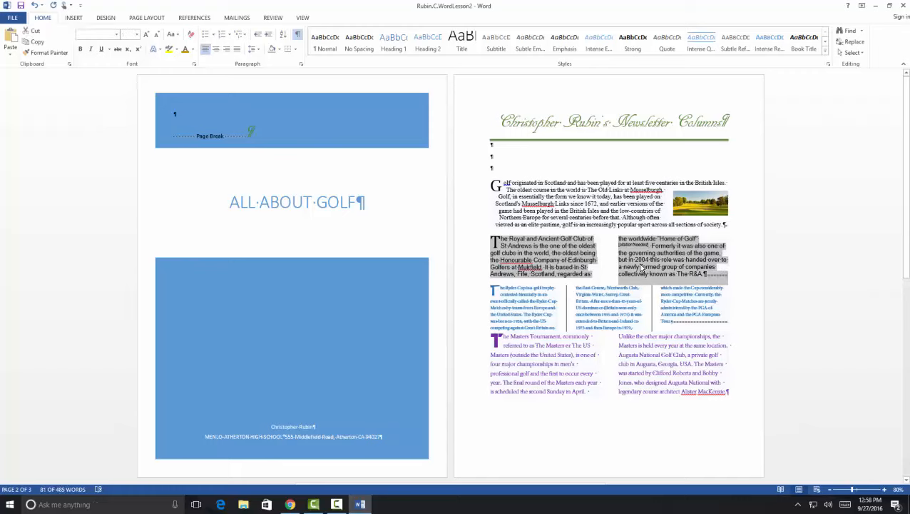
left_click(228, 51)
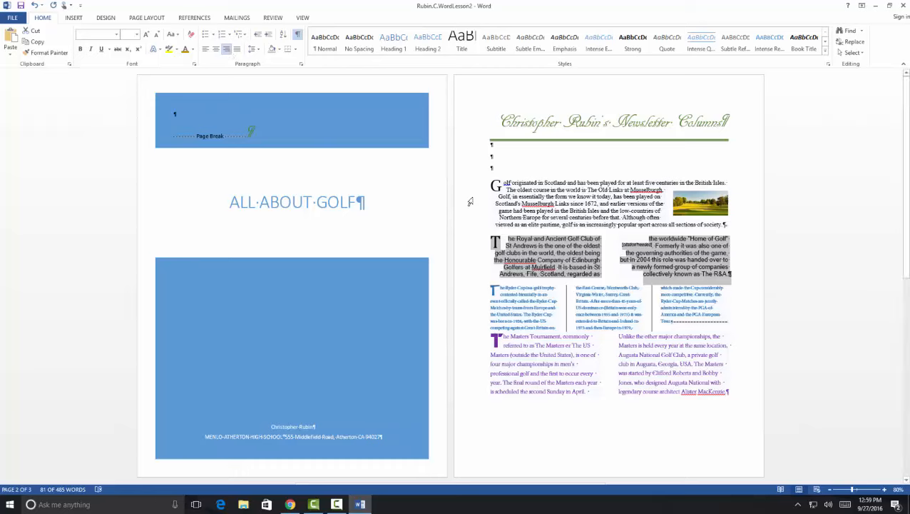
left_click(546, 252)
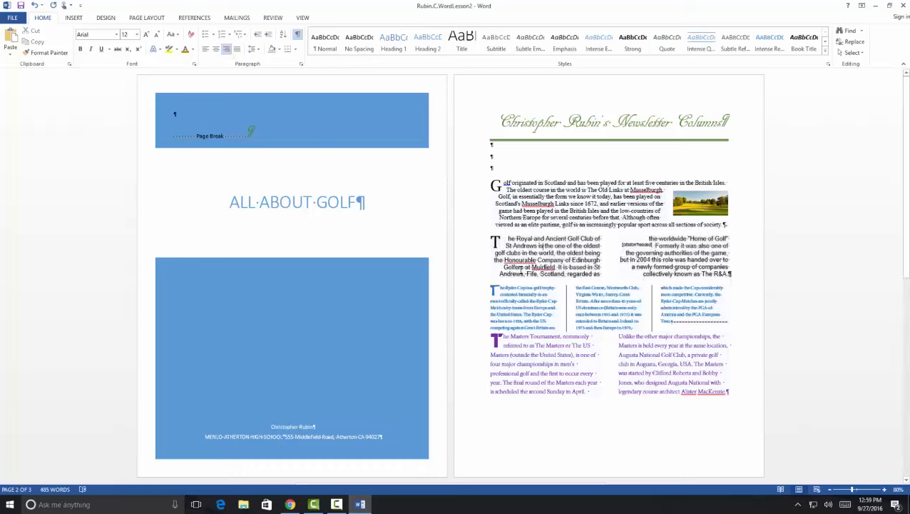
Step: Justify the blue Ryder Cup paragraph and the purple Masters Tournament paragraph
left_click_drag(491, 291, 696, 327)
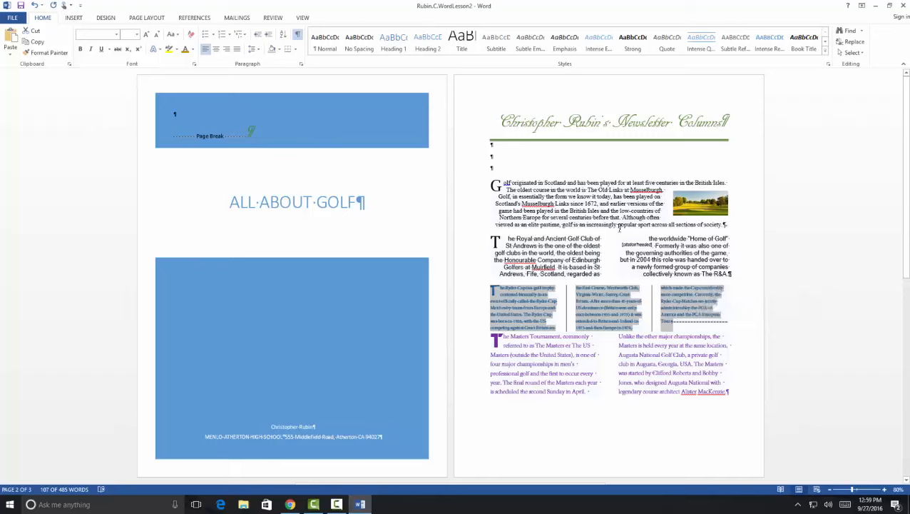
left_click(237, 49)
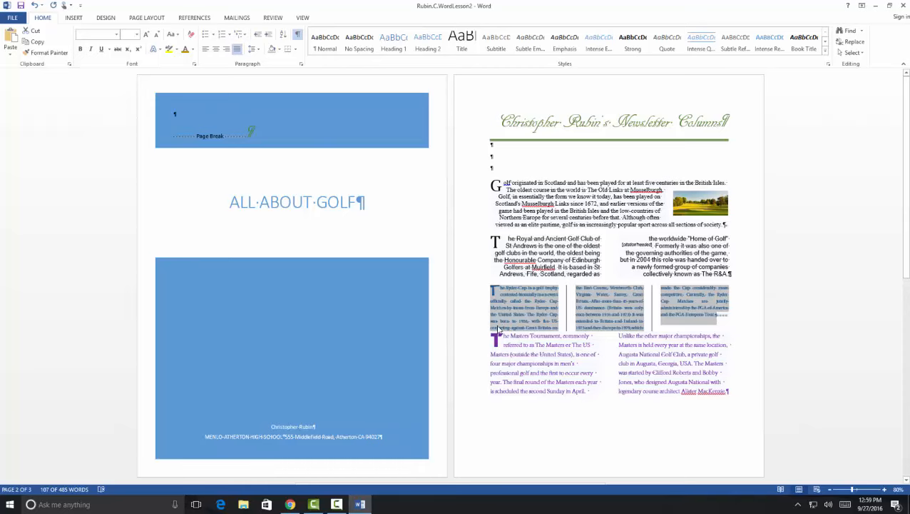
left_click_drag(492, 333, 728, 394)
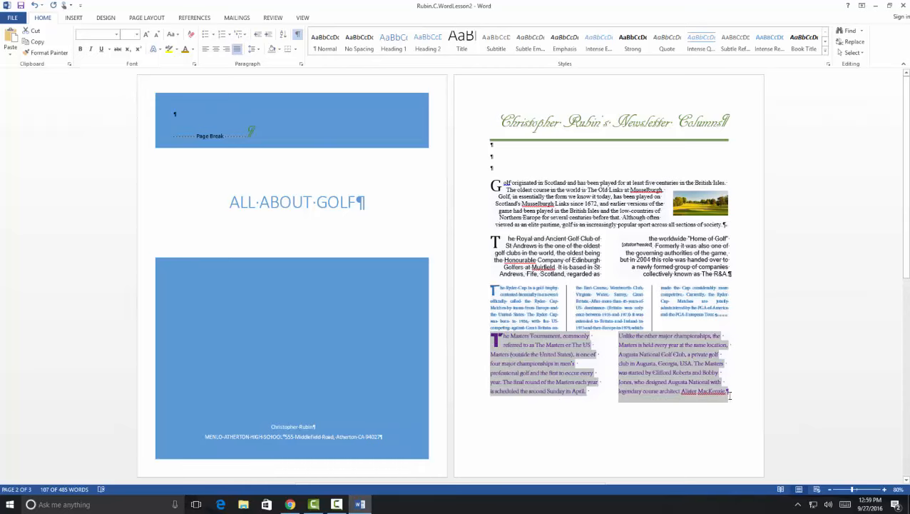
left_click(238, 50)
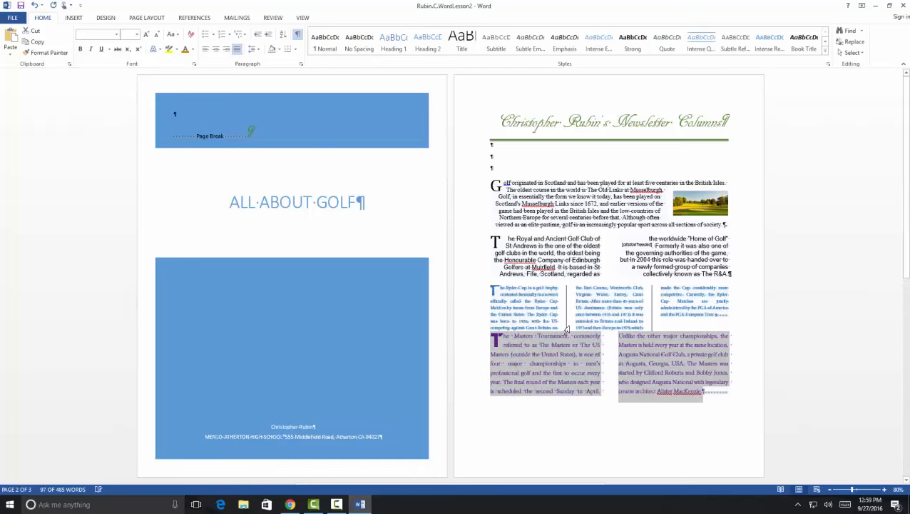
Step: Justify the gold two-column paragraph around the golfer's picture on the last page
scroll(604, 362, "down", 3)
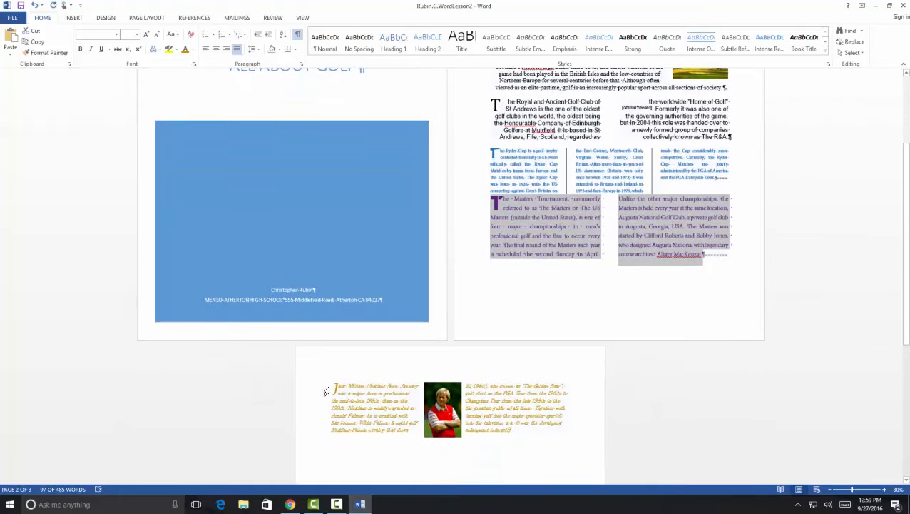
left_click_drag(336, 384, 539, 432)
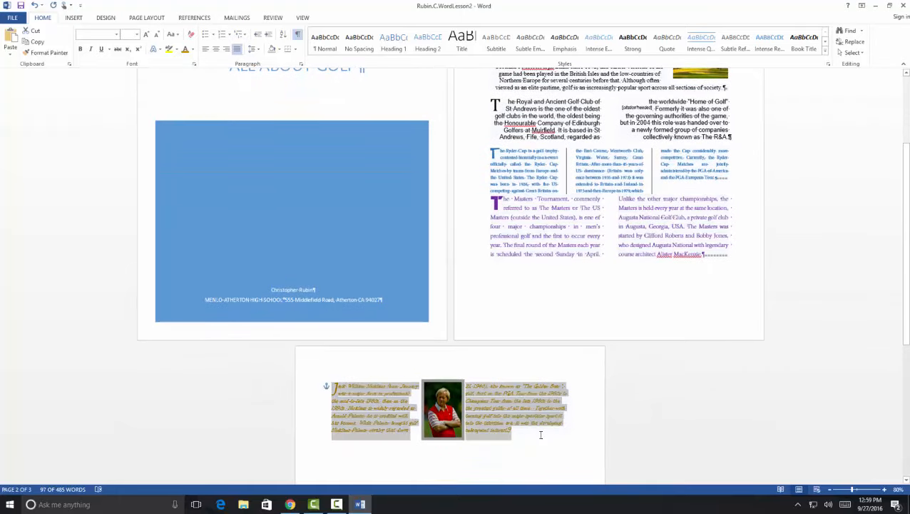
left_click(237, 51)
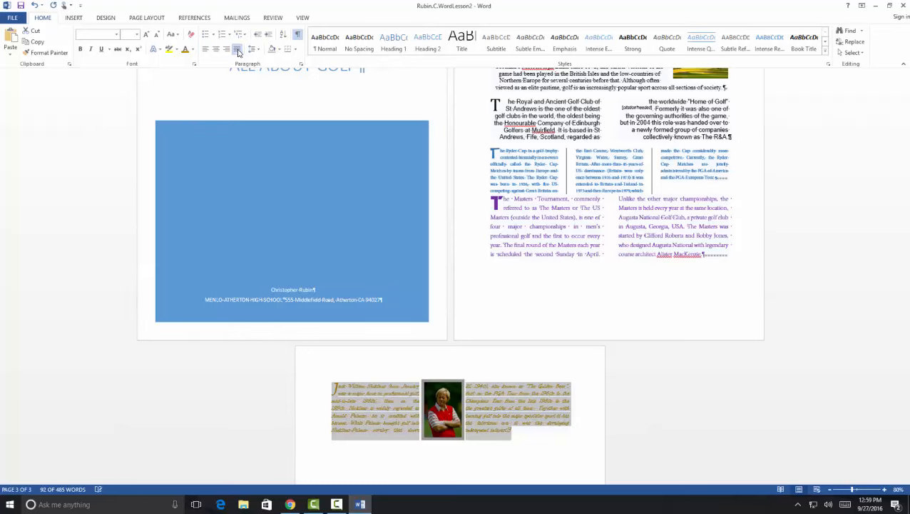
left_click(314, 505)
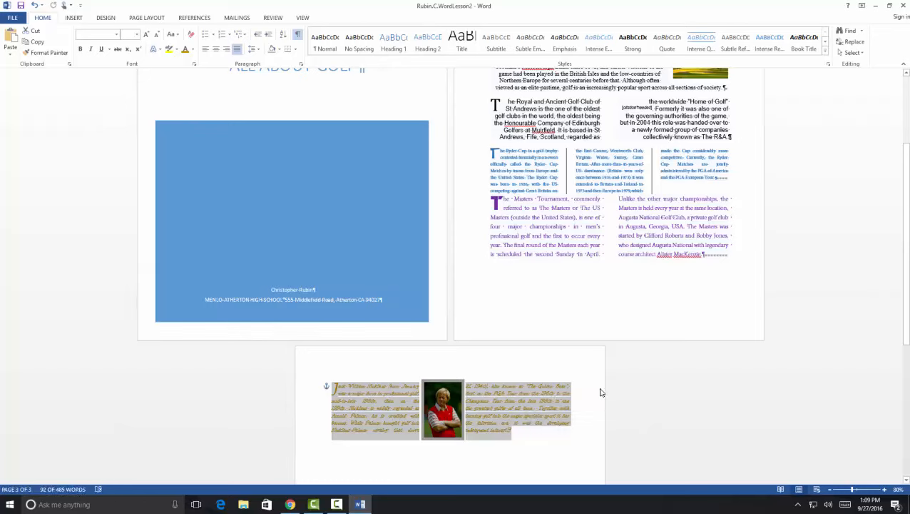
left_click(580, 424)
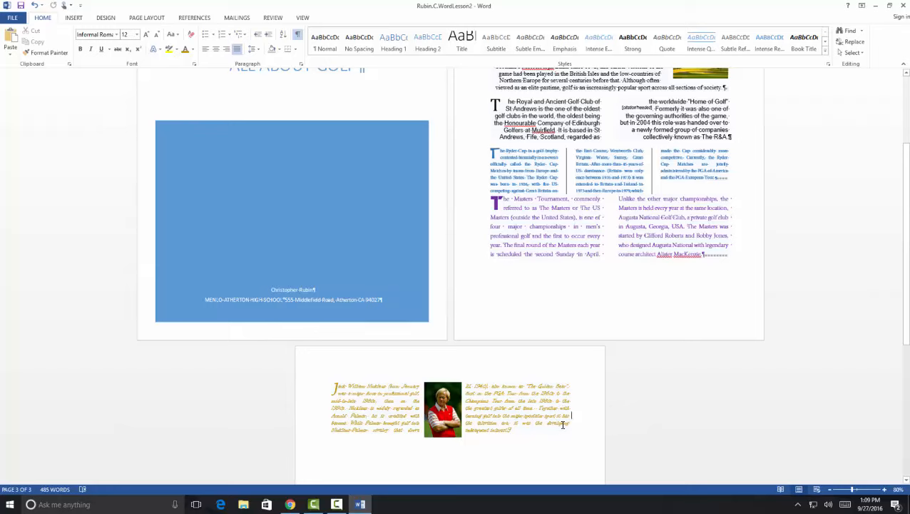
Step: Set the line spacing of the opening paragraph about golf's origin in Scotland to 1.5
scroll(563, 424, "up", 2)
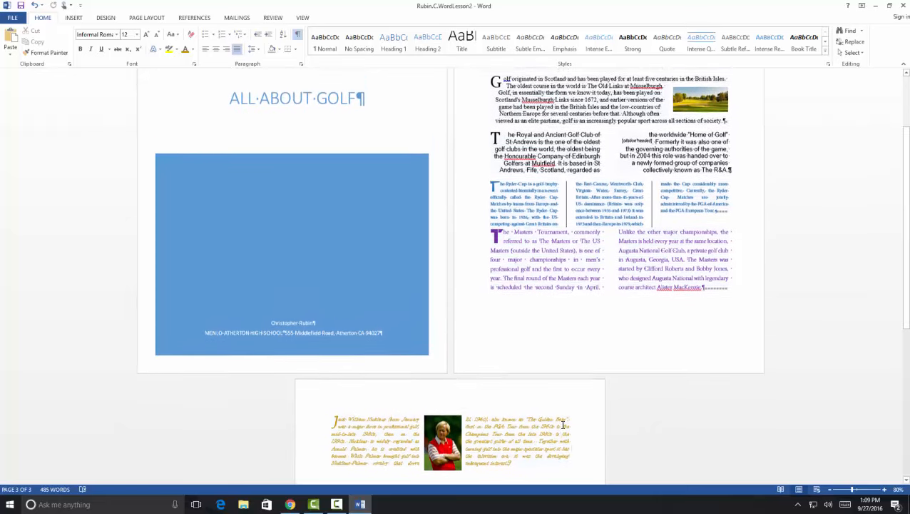
scroll(562, 425, "up", 1)
scroll(563, 425, "up", 1)
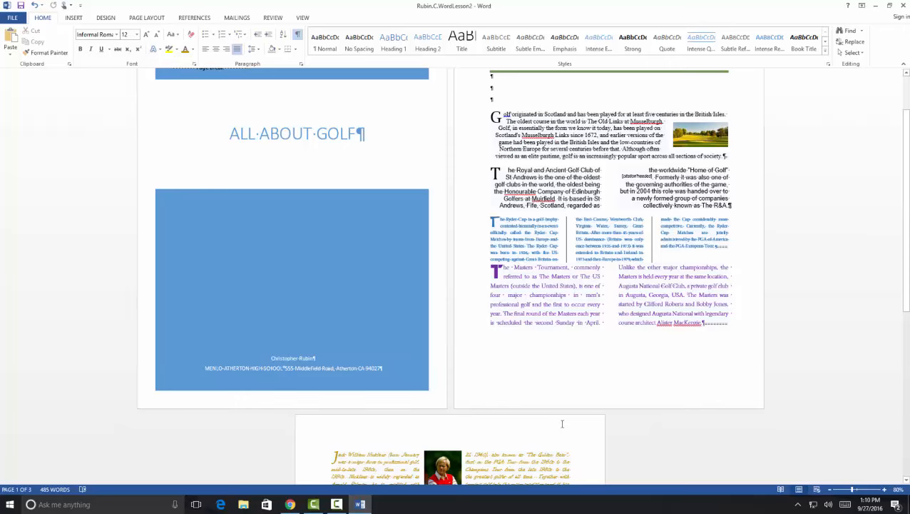
scroll(562, 424, "up", 1)
scroll(562, 424, "up", 1)
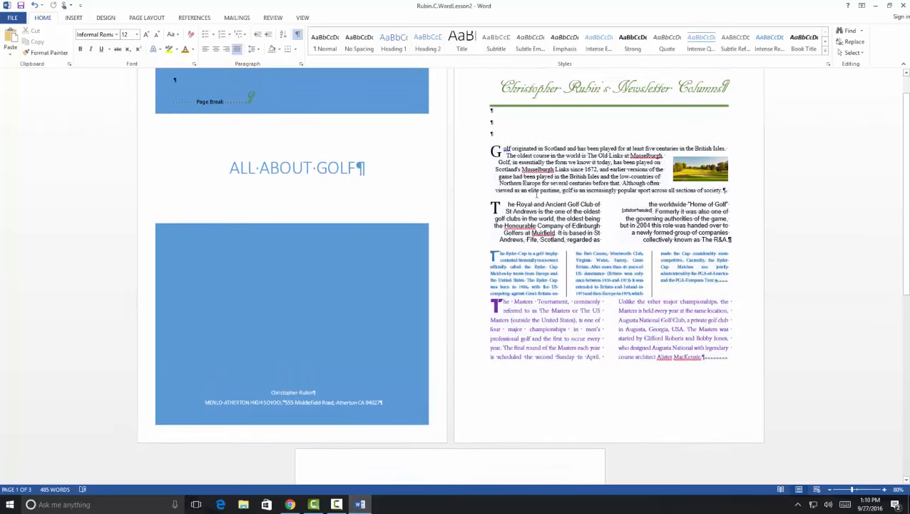
left_click(490, 149)
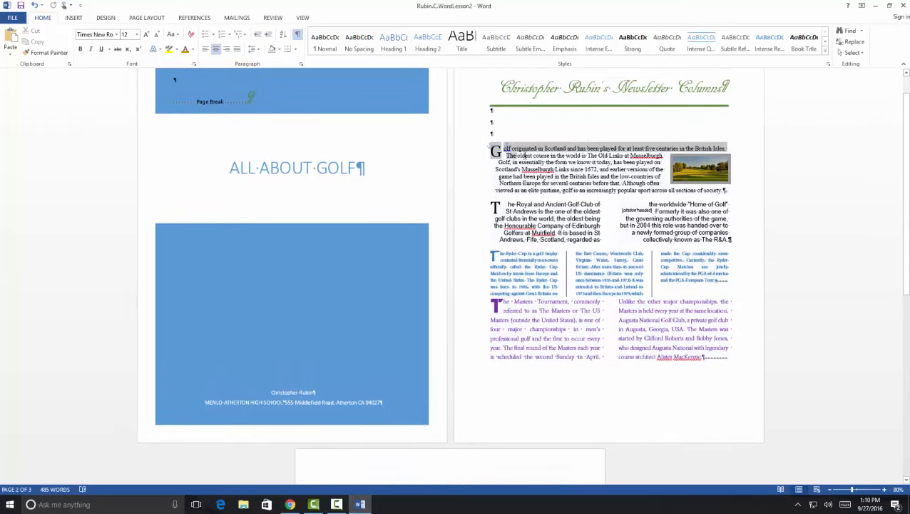
double_click(490, 149)
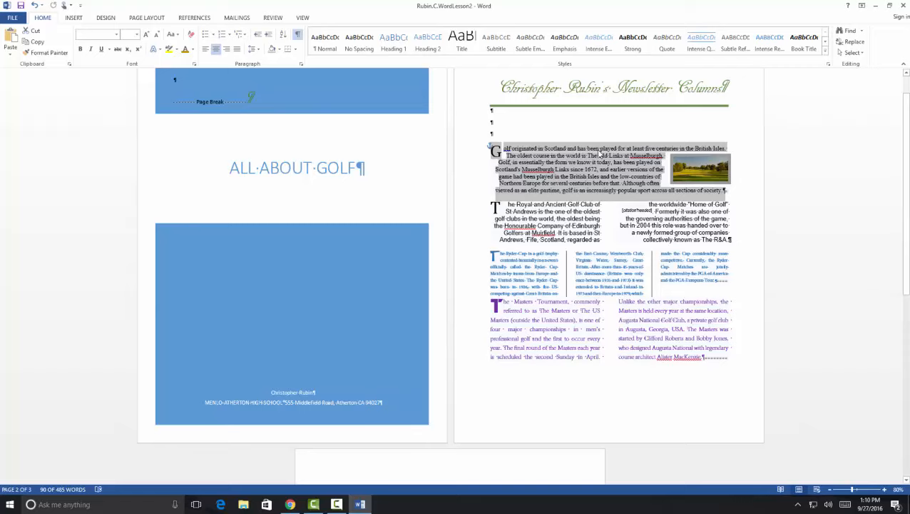
left_click(256, 49)
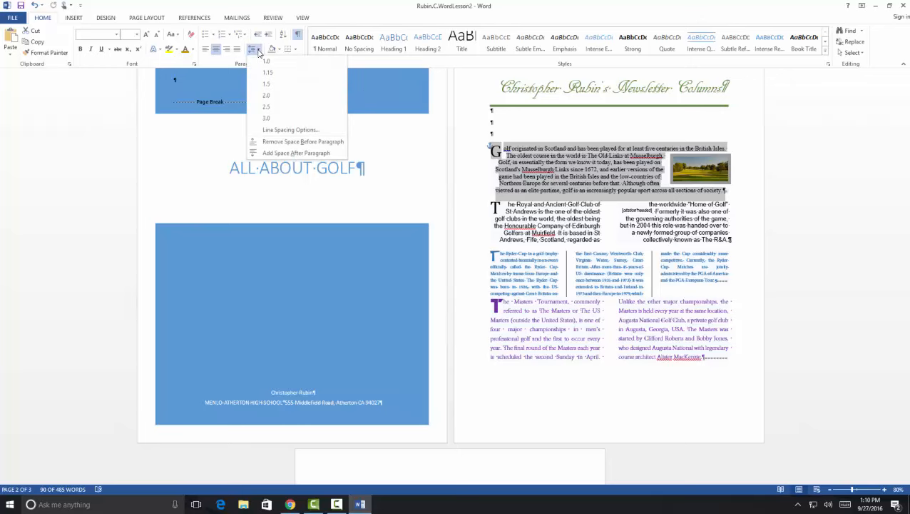
left_click(265, 85)
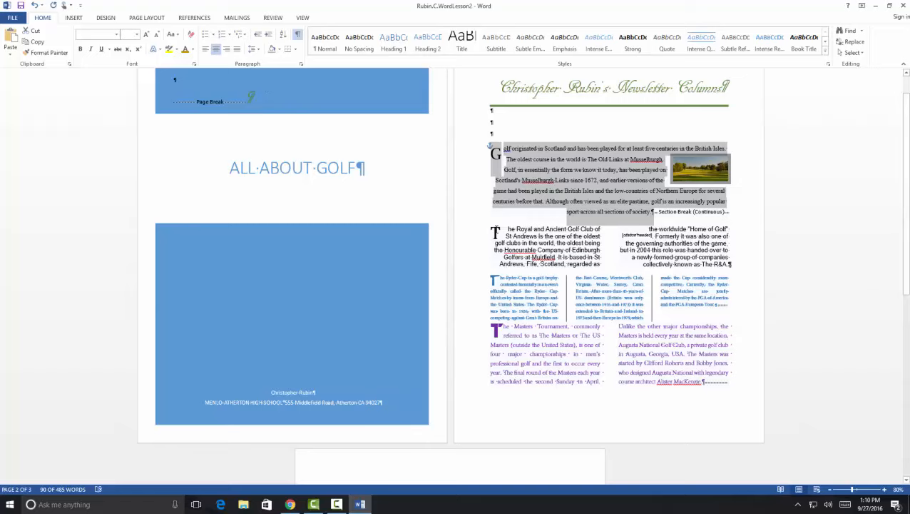
Step: Set the line spacing of the two-column Royal and Ancient Golf Club paragraph to 2.0
left_click_drag(504, 229, 731, 265)
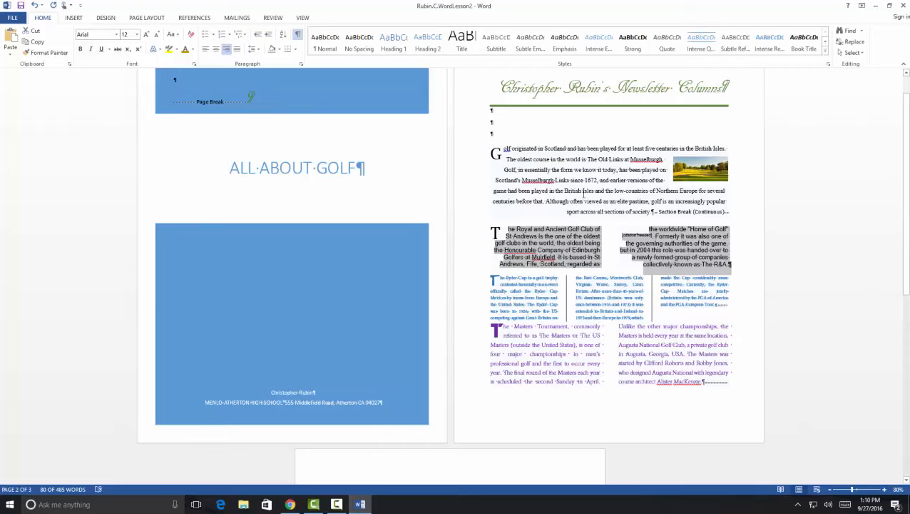
left_click(280, 50)
left_click(254, 49)
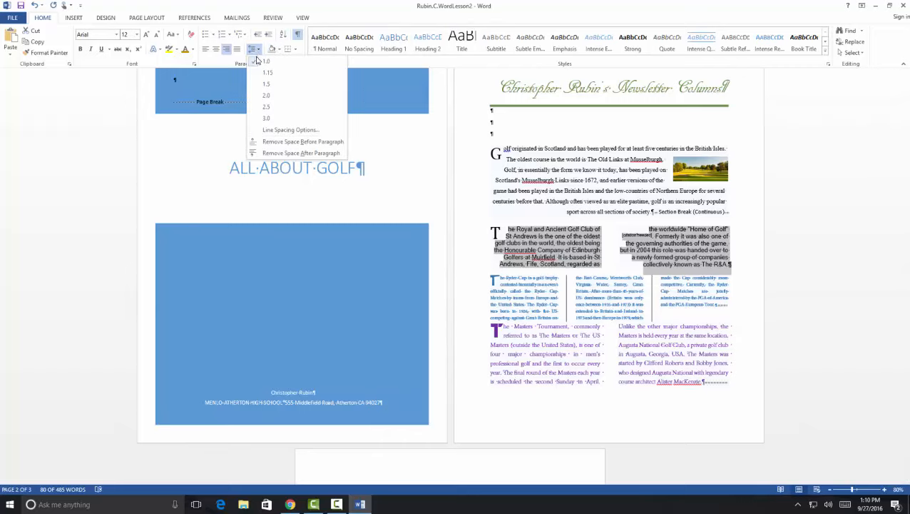
left_click(265, 95)
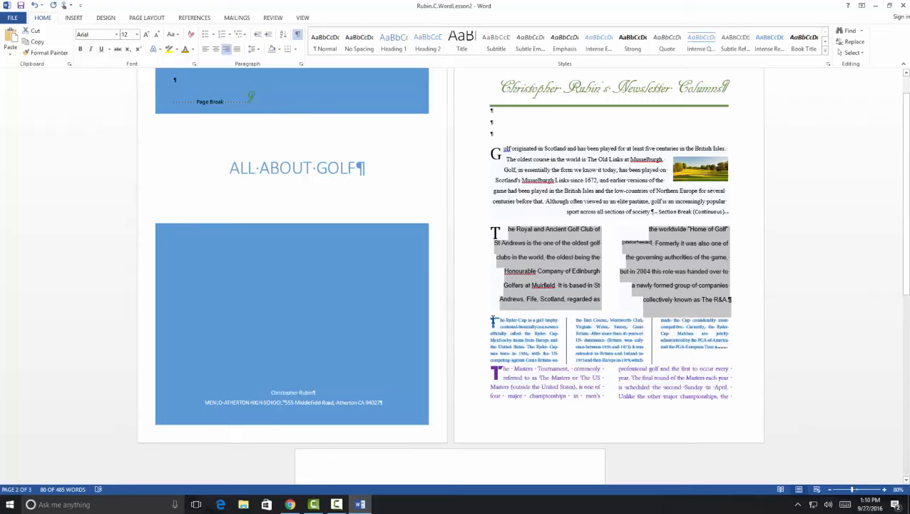
Step: Set the line spacing of the blue three-column Ryder Cup paragraph to Exactly 8 pt
left_click_drag(492, 321, 721, 350)
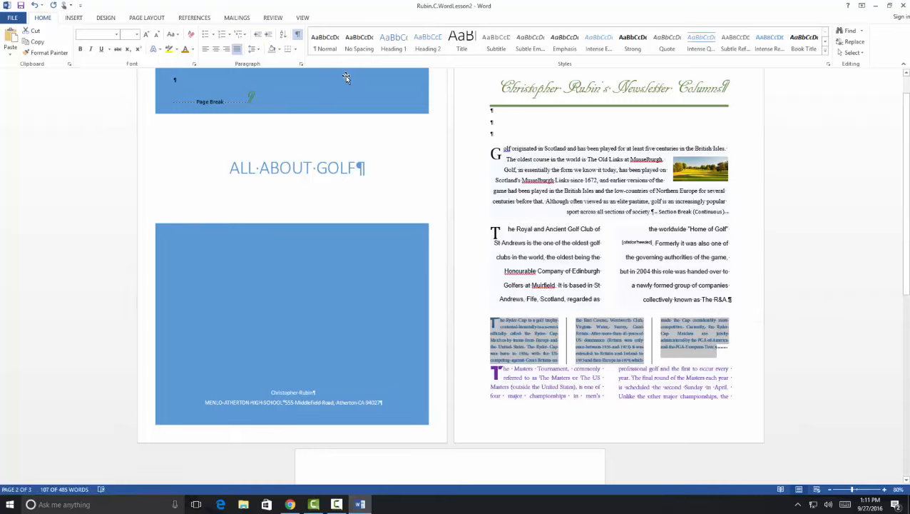
left_click(260, 51)
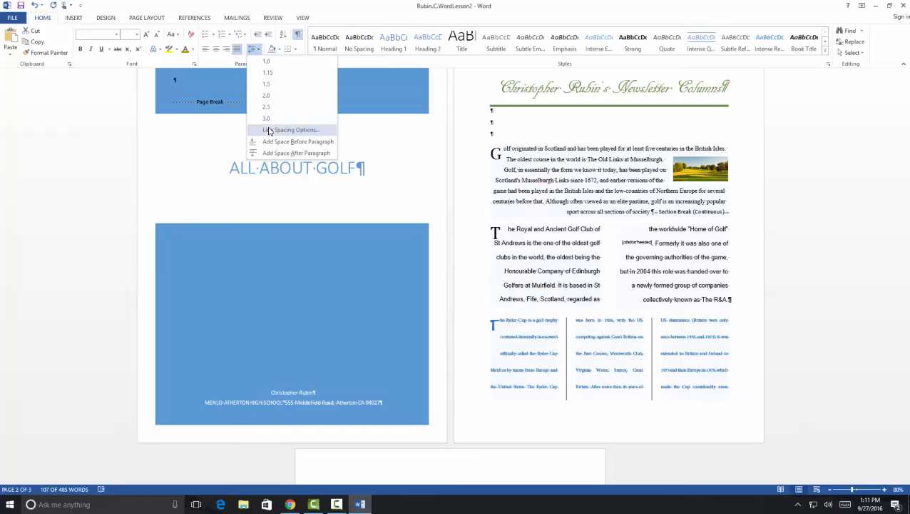
left_click(271, 129)
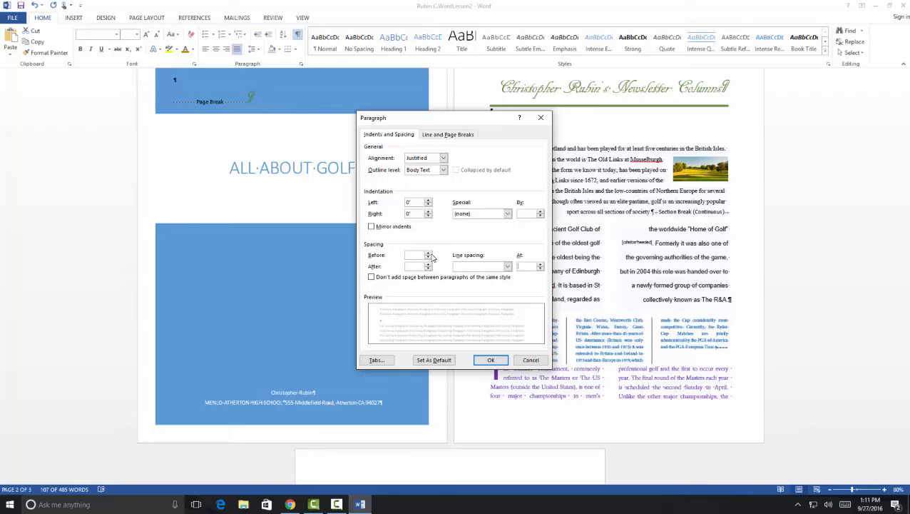
left_click(507, 267)
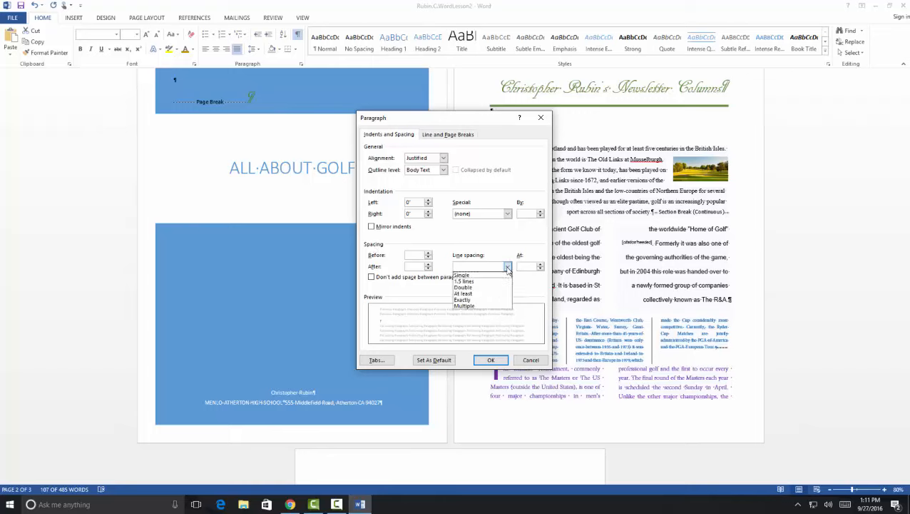
left_click(481, 300)
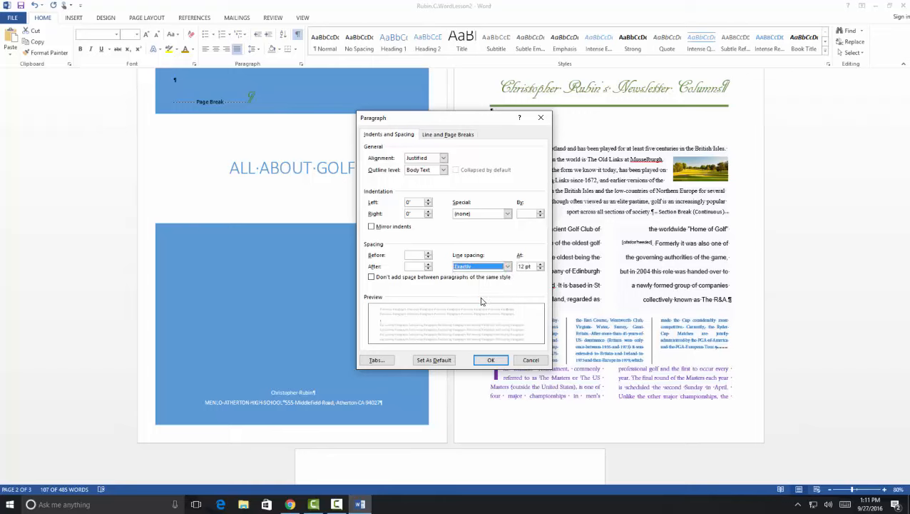
left_click(540, 268)
left_click(540, 270)
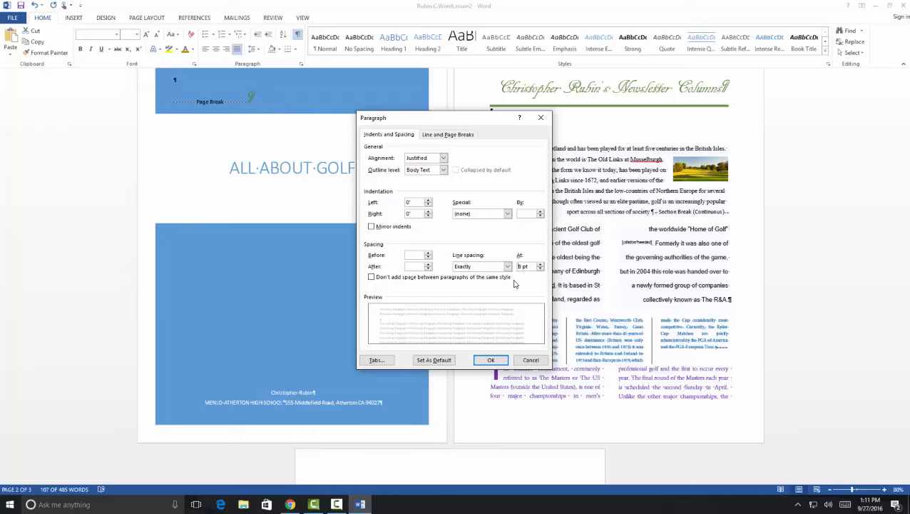
left_click(492, 359)
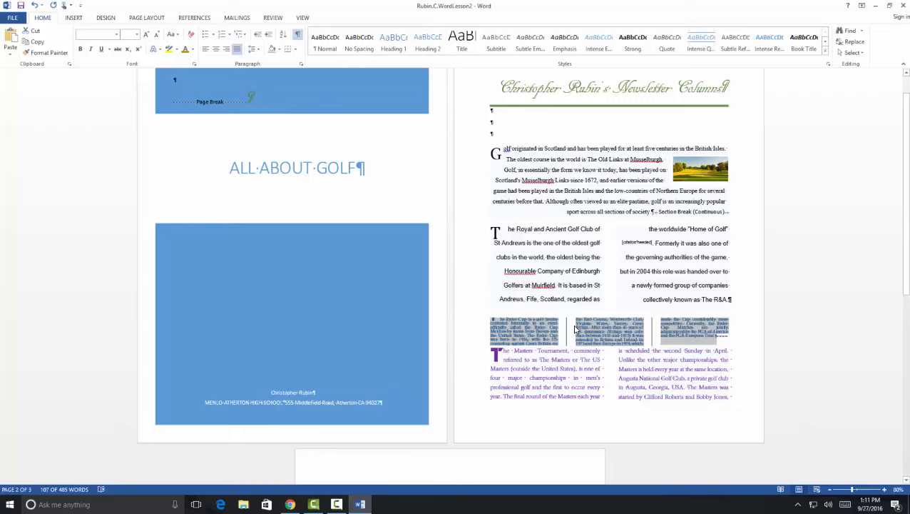
Step: Set the line spacing of the purple Masters Tournament paragraph to Multiple at 3
left_click(509, 352)
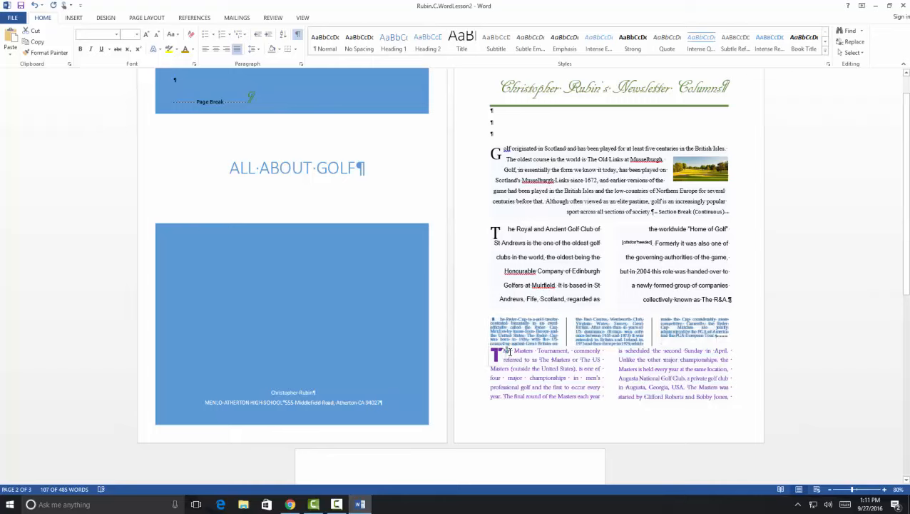
left_click_drag(509, 352, 417, 432)
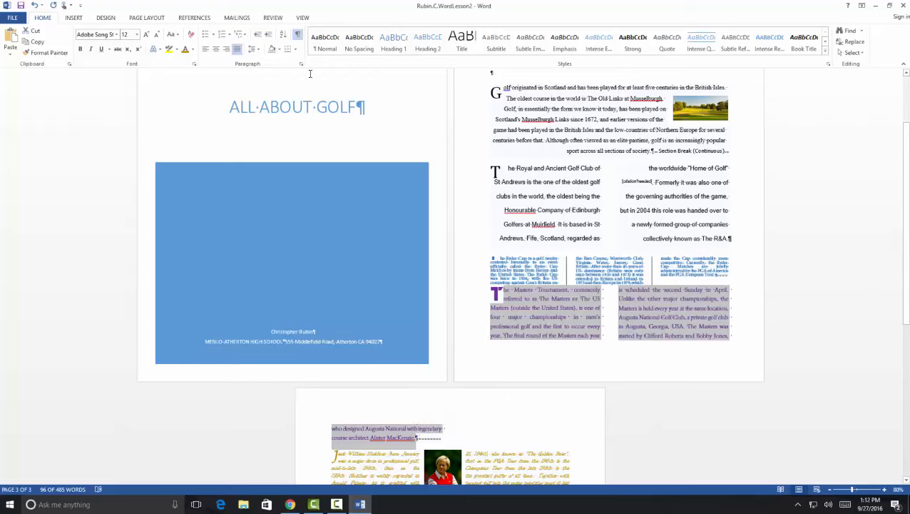
left_click(254, 49)
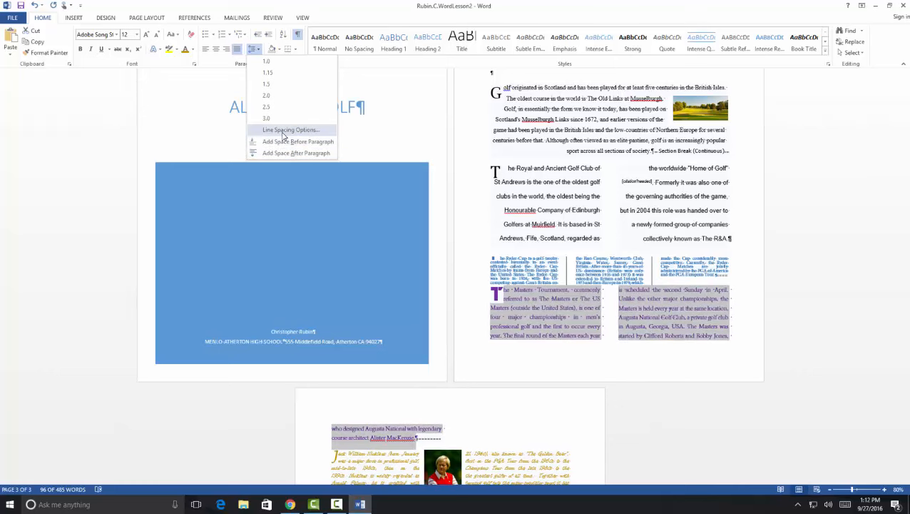
left_click(287, 130)
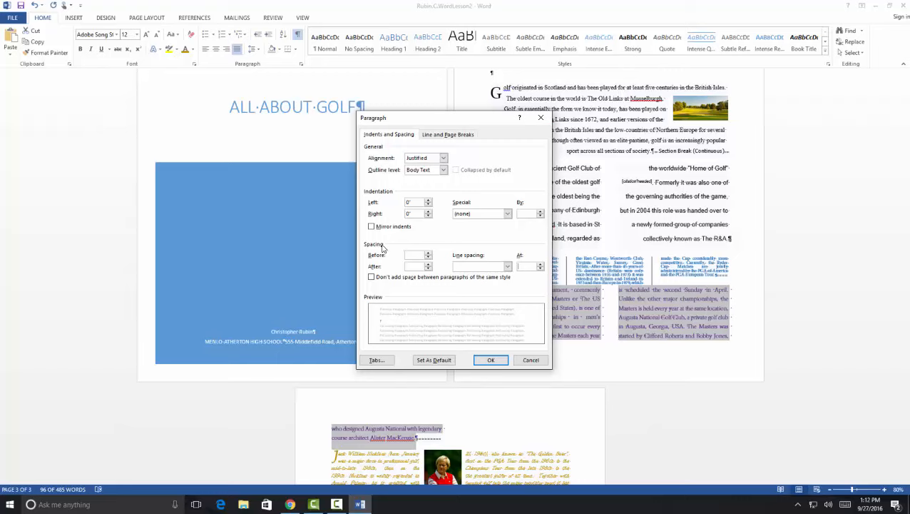
left_click(507, 266)
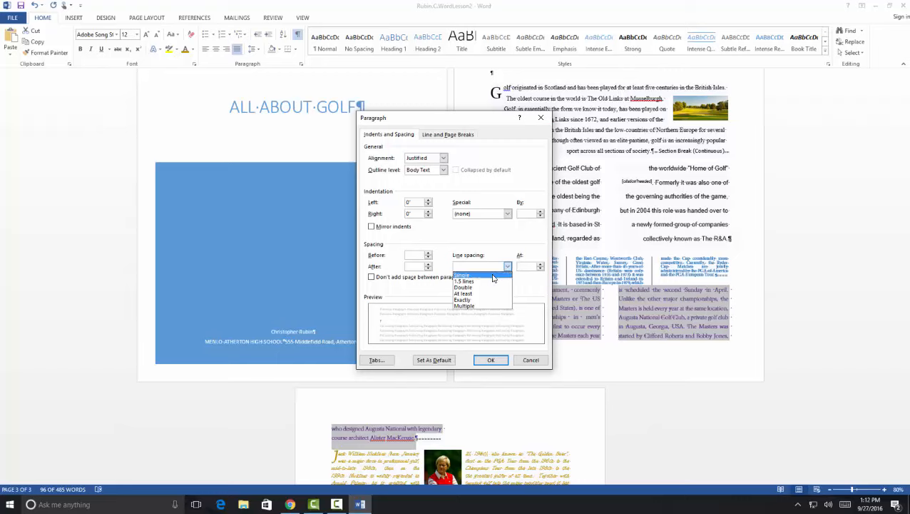
left_click(477, 306)
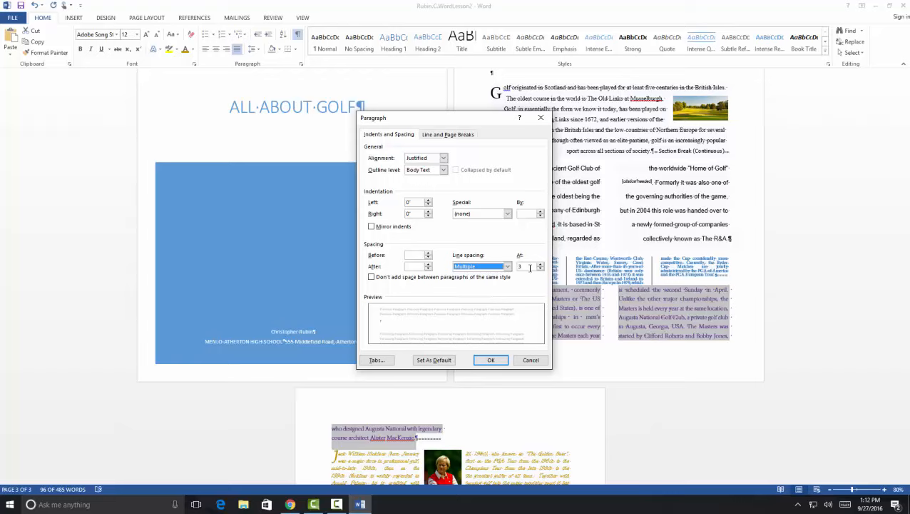
left_click(499, 359)
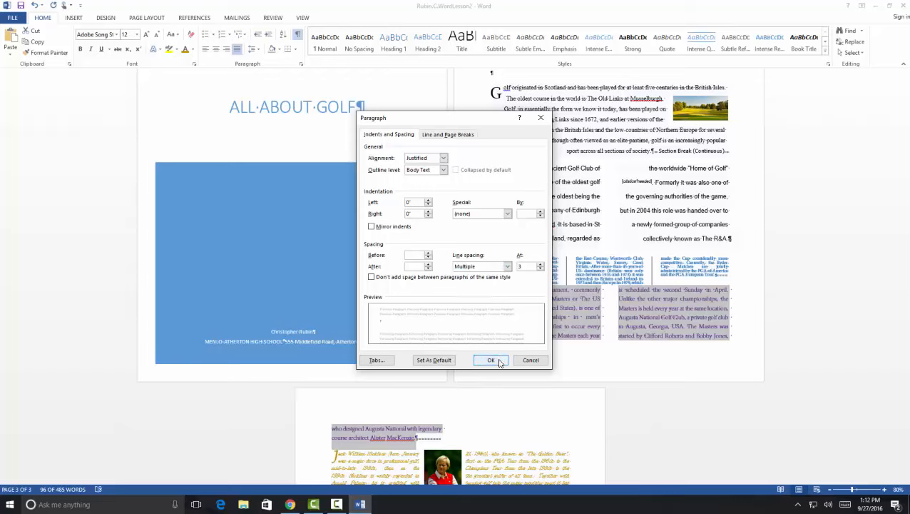
Step: Set the line spacing of the gold paragraph around the golfer's picture on the last page to 1.5
scroll(528, 368, "down", 5)
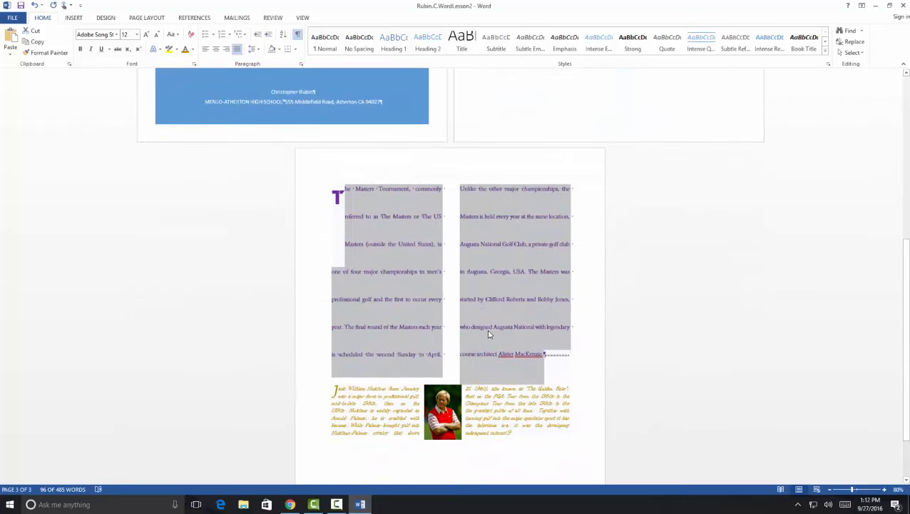
left_click(360, 403)
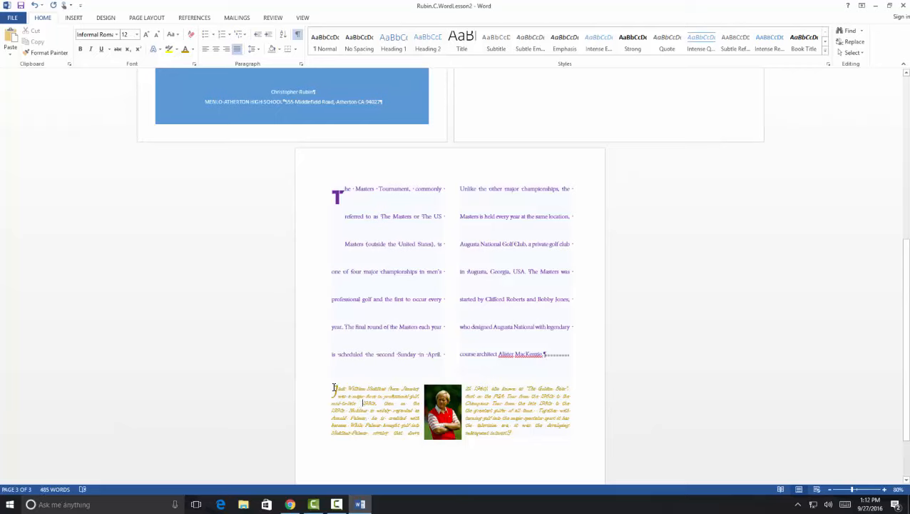
left_click_drag(332, 386, 539, 428)
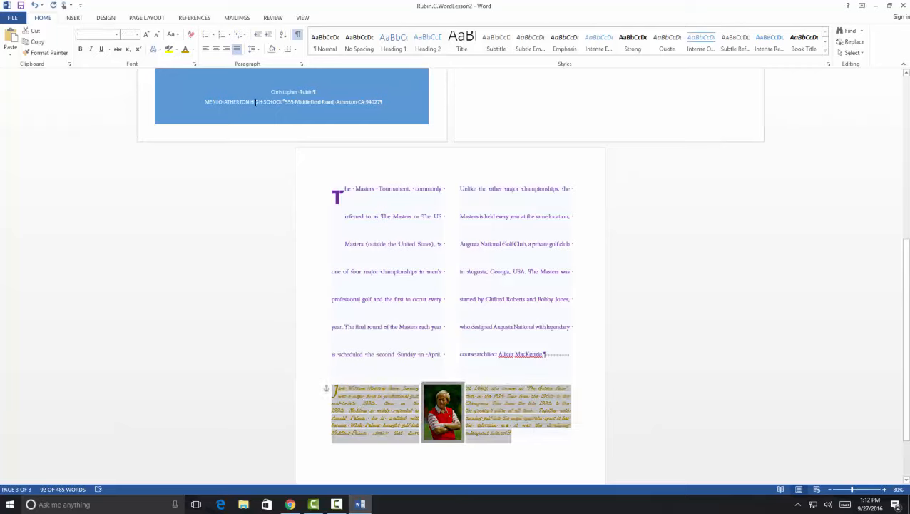
left_click(257, 48)
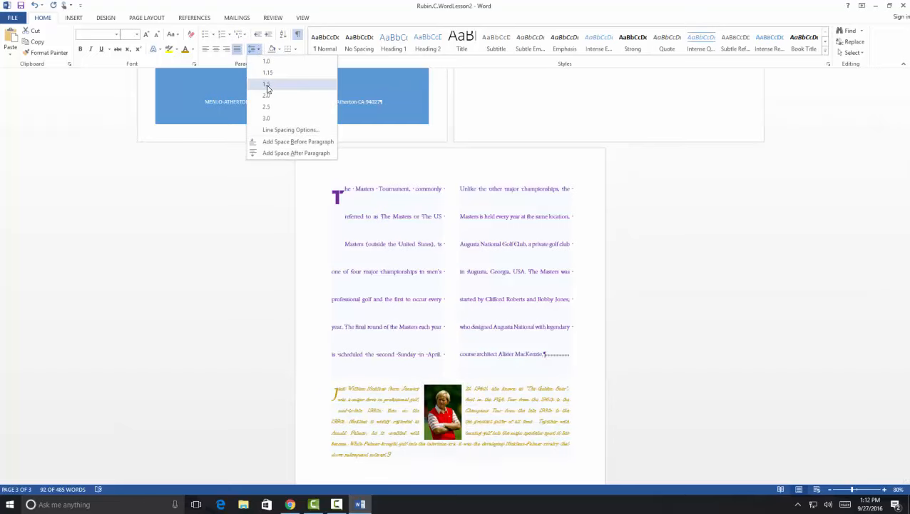
left_click(266, 84)
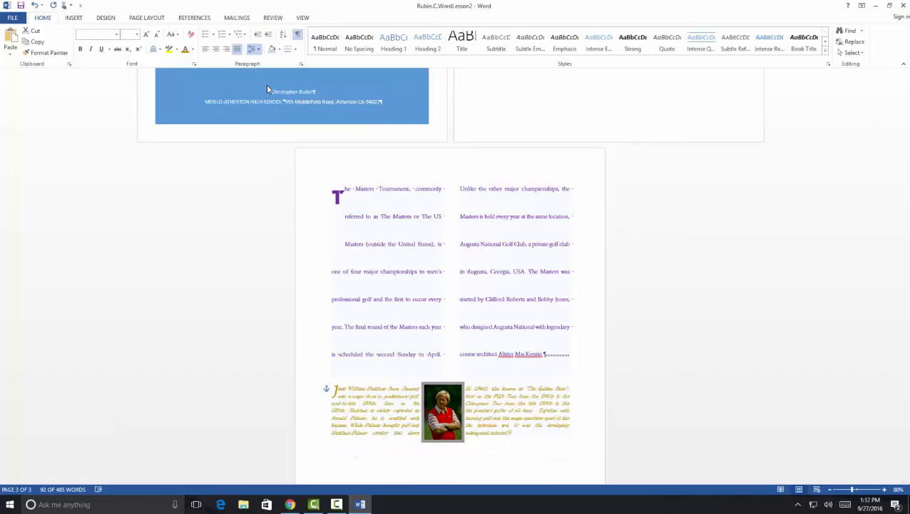
left_click(515, 461)
scroll(513, 456, "down", 3)
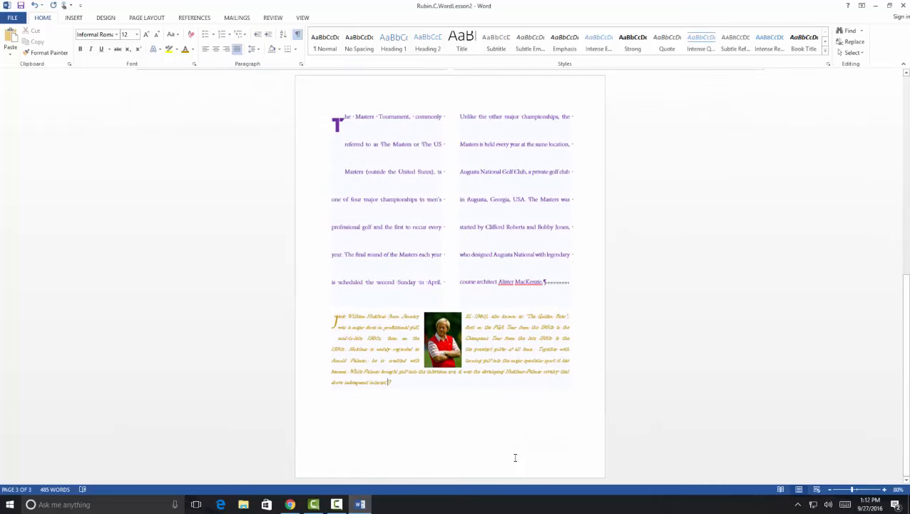
Step: Insert a Blank header on the newsletter page and enter the author's full name in it
scroll(511, 423, "up", 10)
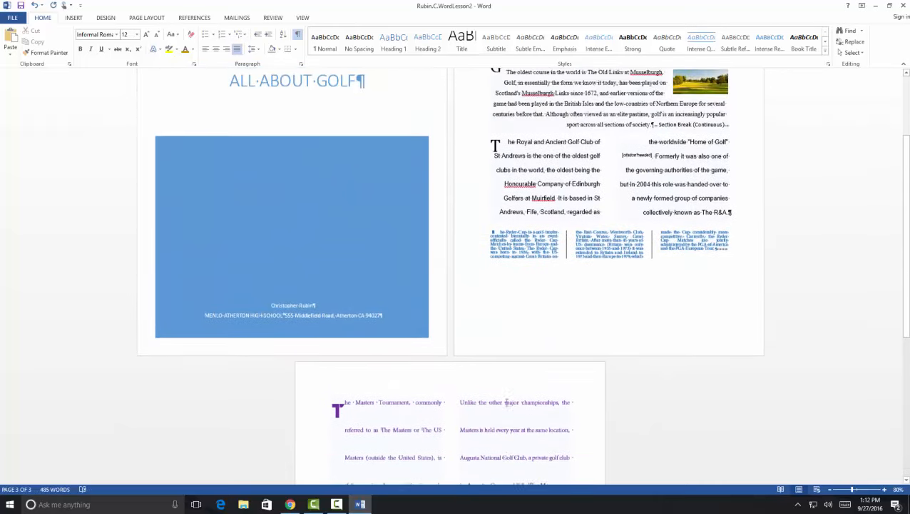
scroll(524, 307, "down", 5)
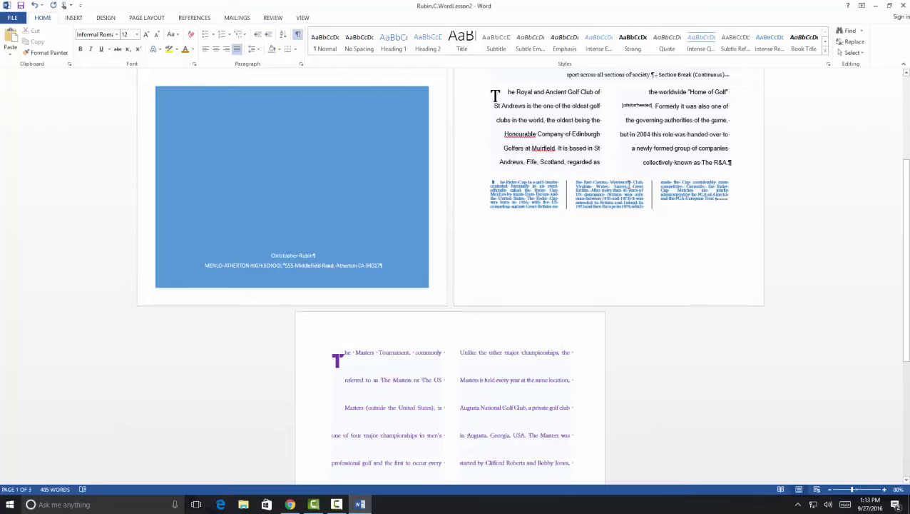
scroll(614, 199, "up", 5)
left_click(601, 213)
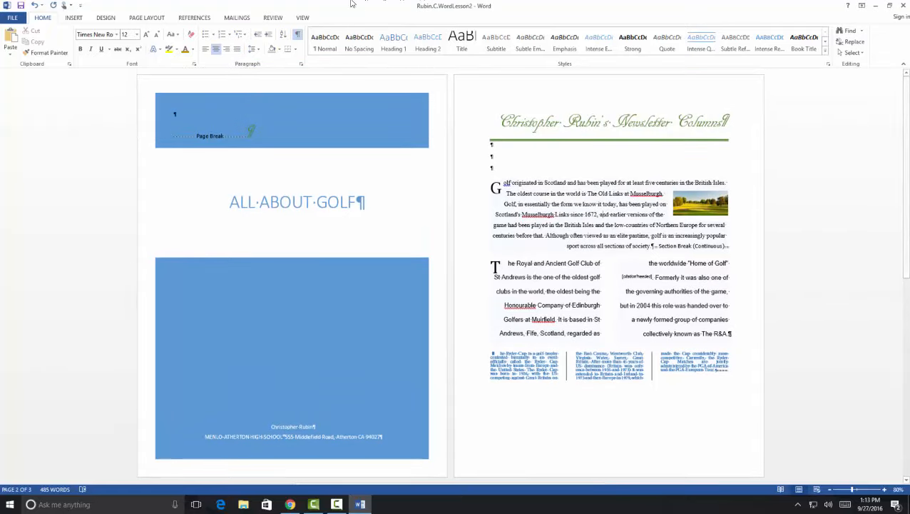
left_click(72, 18)
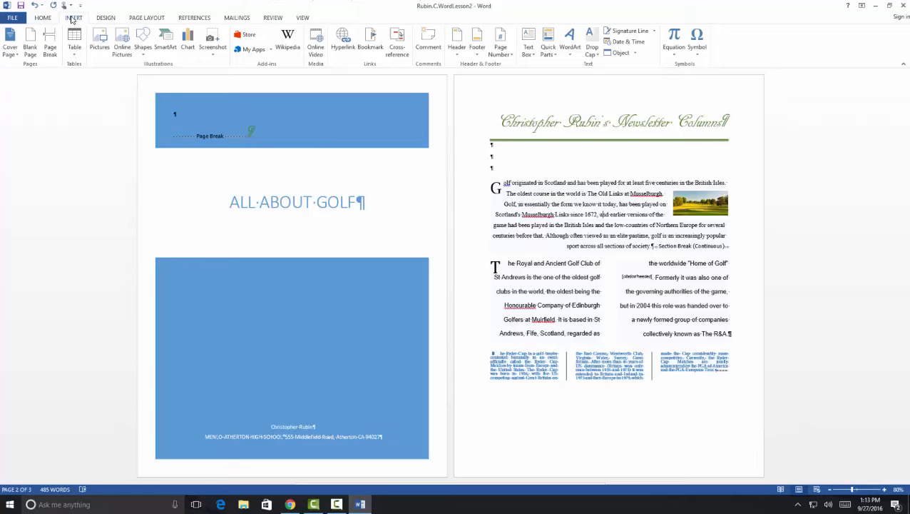
left_click(458, 50)
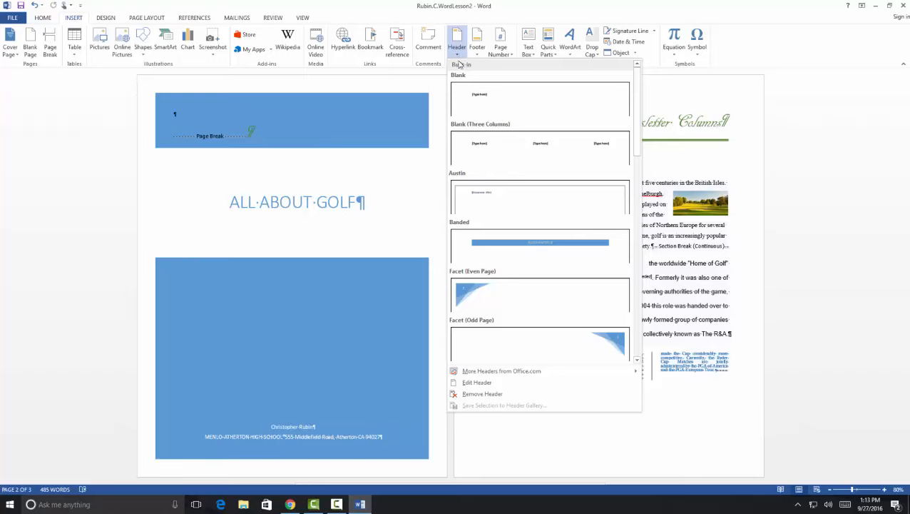
left_click(478, 99)
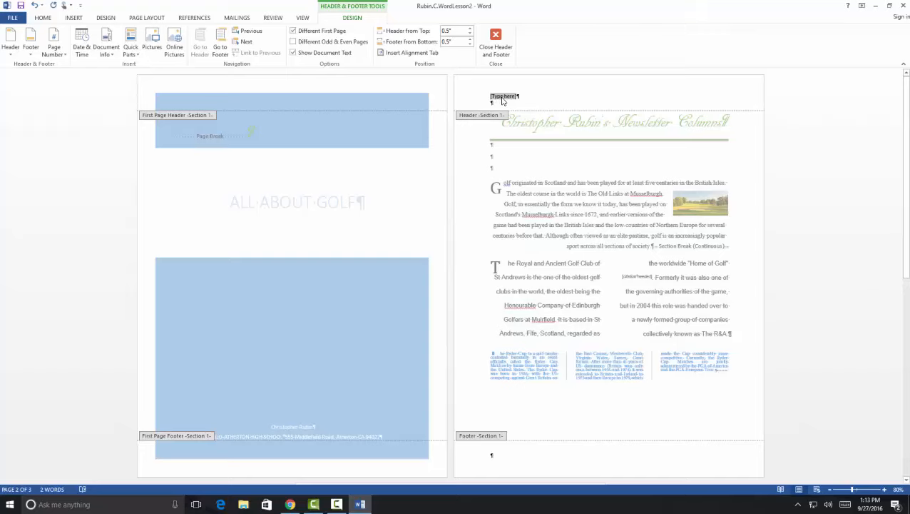
type("Chris")
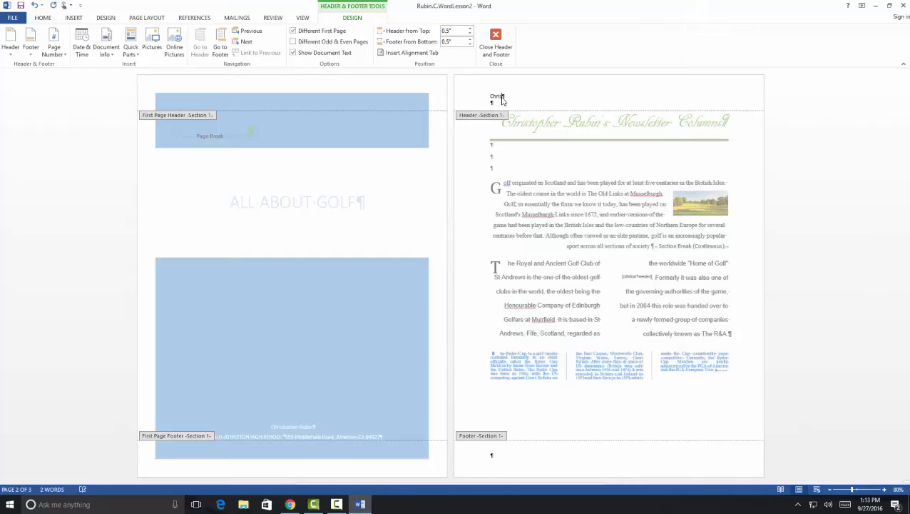
type("topher Rubin")
Step: Right-align the author's name in the header and return to the body text
left_click(42, 18)
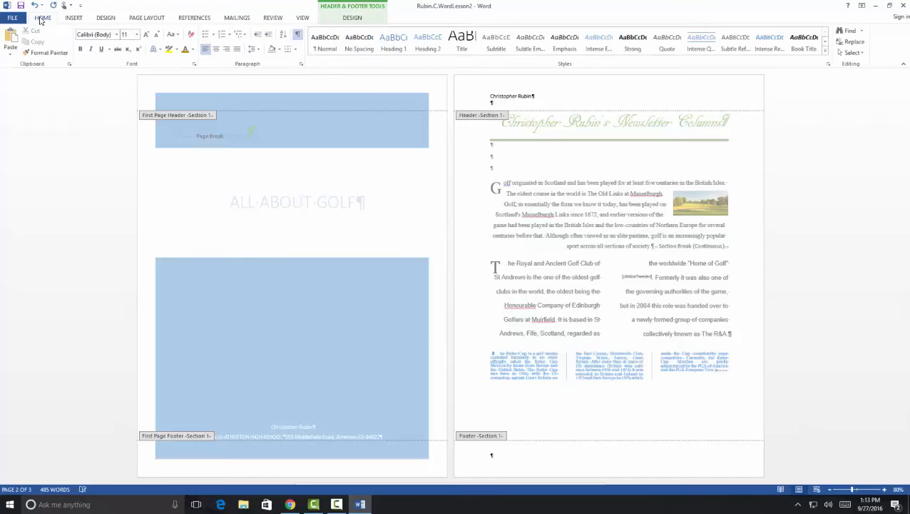
left_click(227, 50)
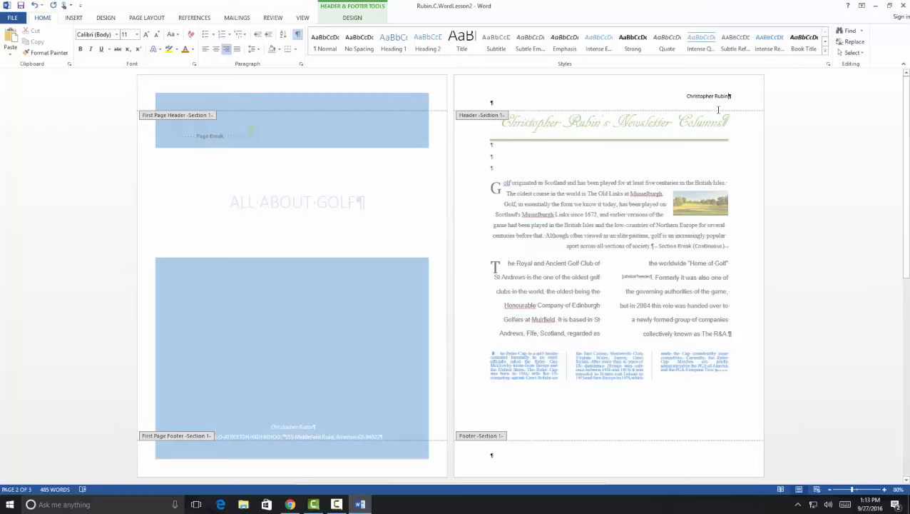
double_click(679, 163)
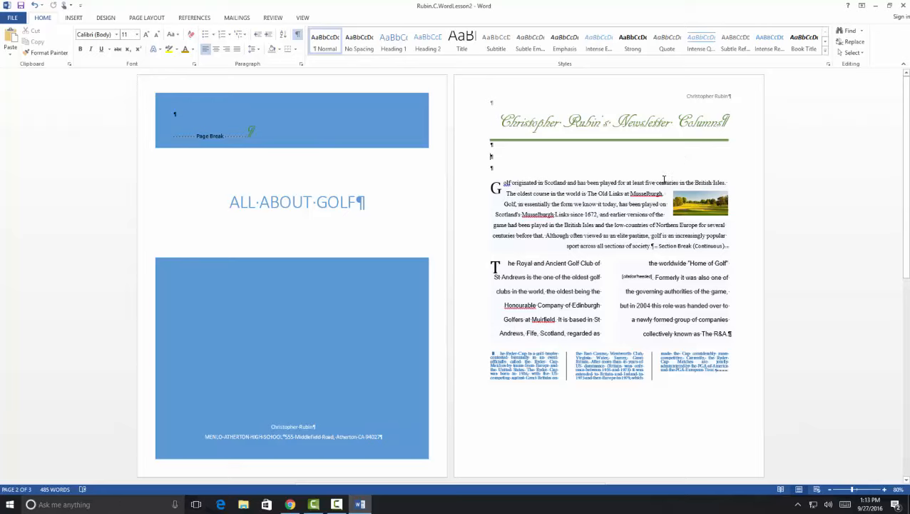
left_click(197, 171)
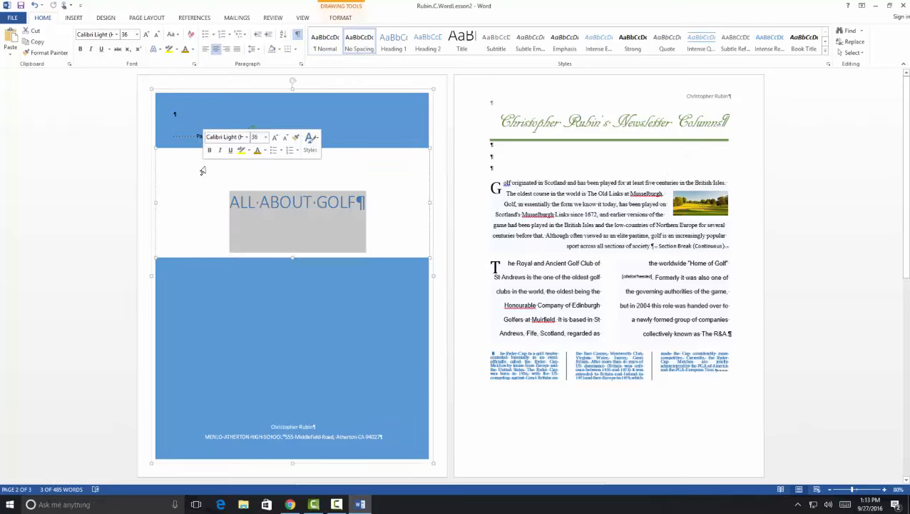
left_click(335, 505)
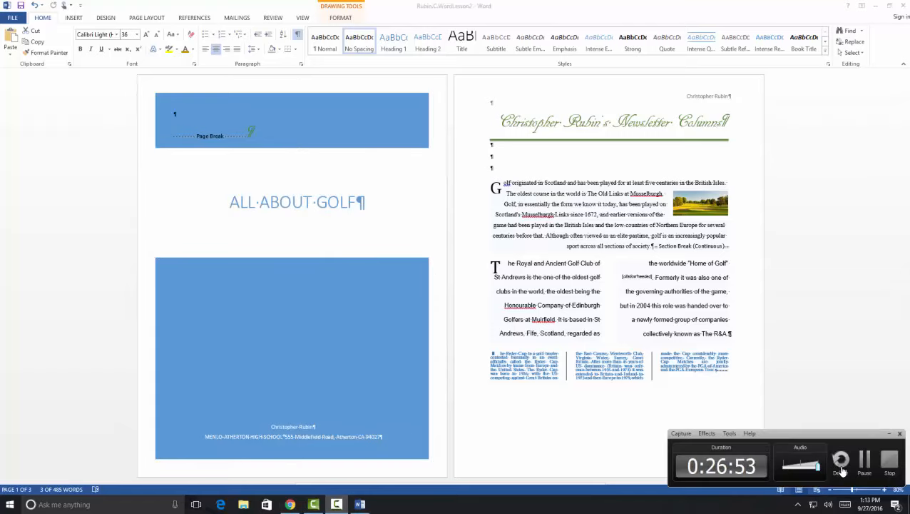
left_click(868, 461)
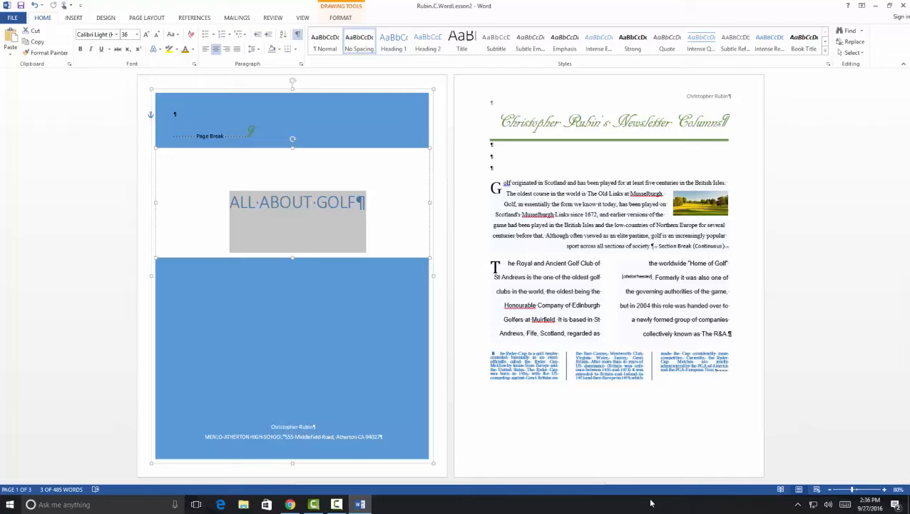
Step: Insert a Blank (Three Columns) footer on the newsletter page
left_click(672, 338)
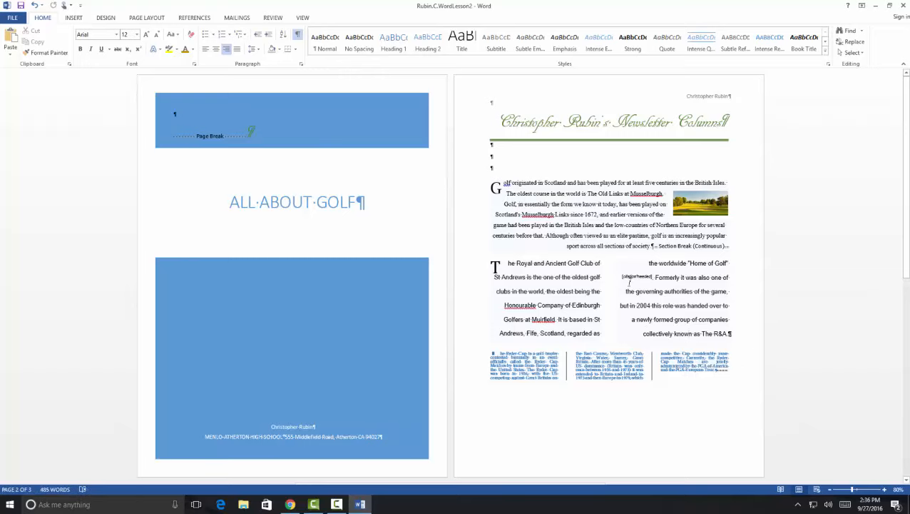
left_click(74, 18)
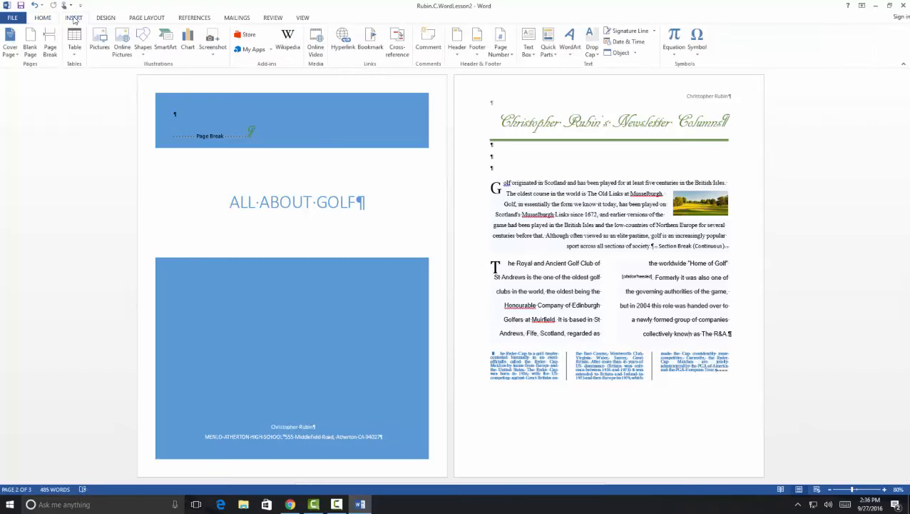
left_click(483, 56)
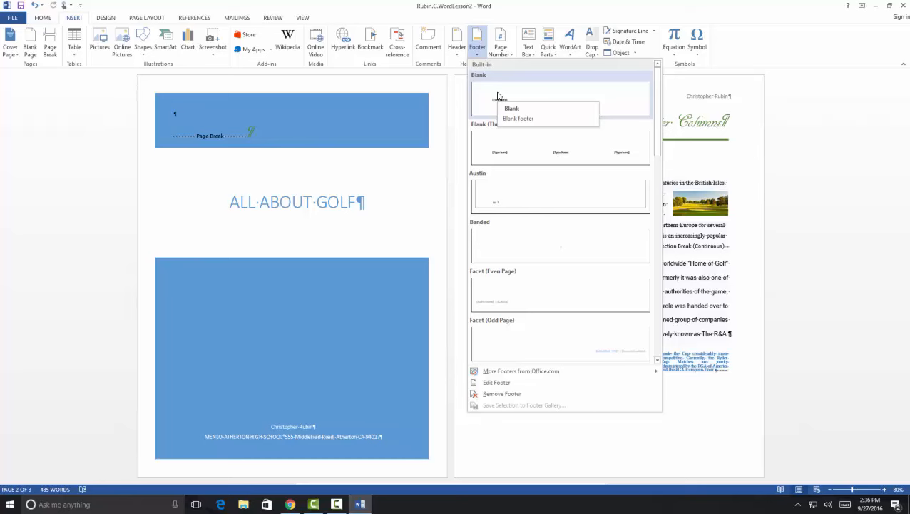
left_click(522, 151)
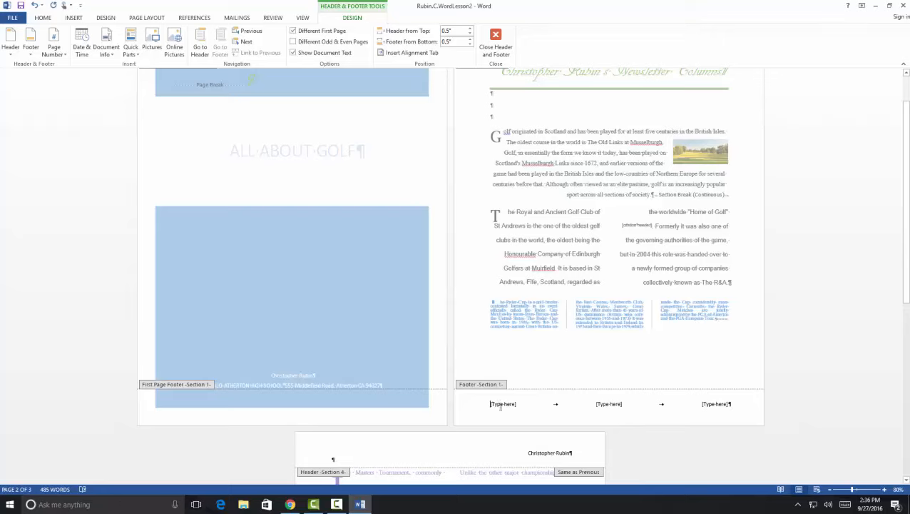
Step: Replace the footer's left placeholder with the current date in the "September 27, 2016" format
left_click(500, 404)
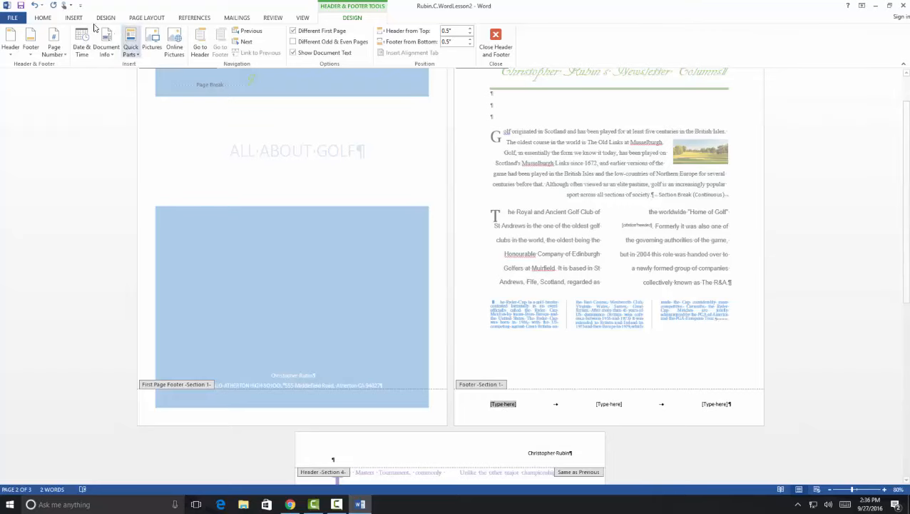
left_click(73, 17)
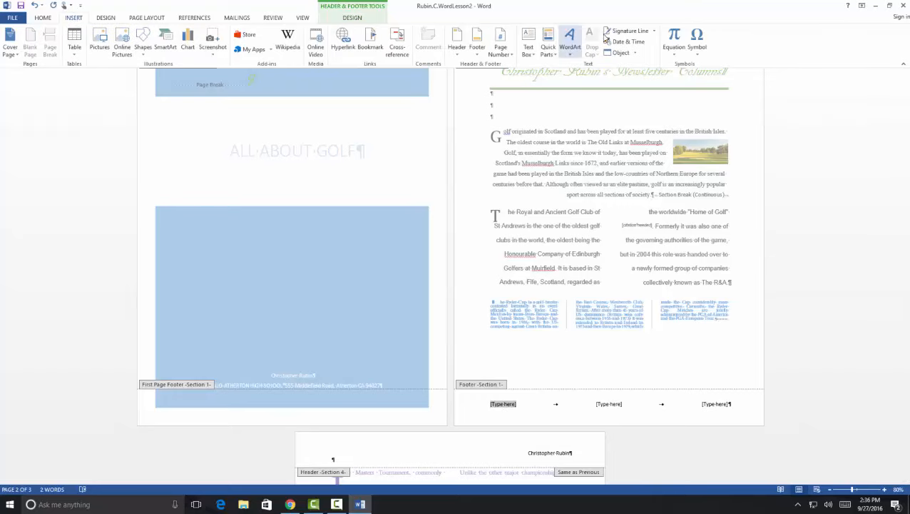
left_click(634, 43)
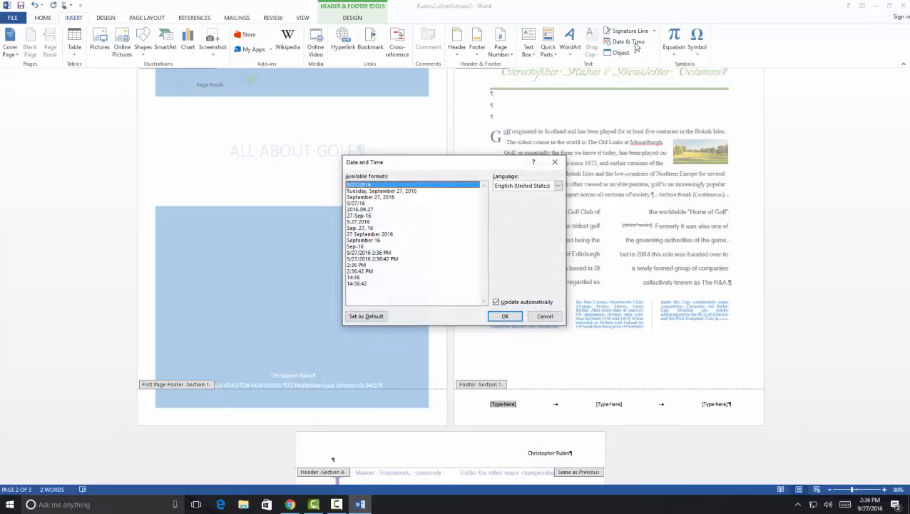
left_click(379, 196)
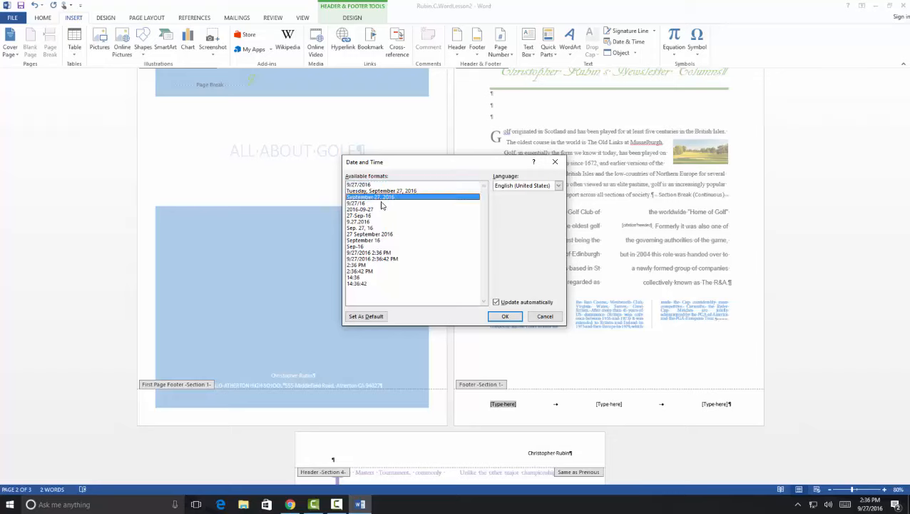
left_click(505, 316)
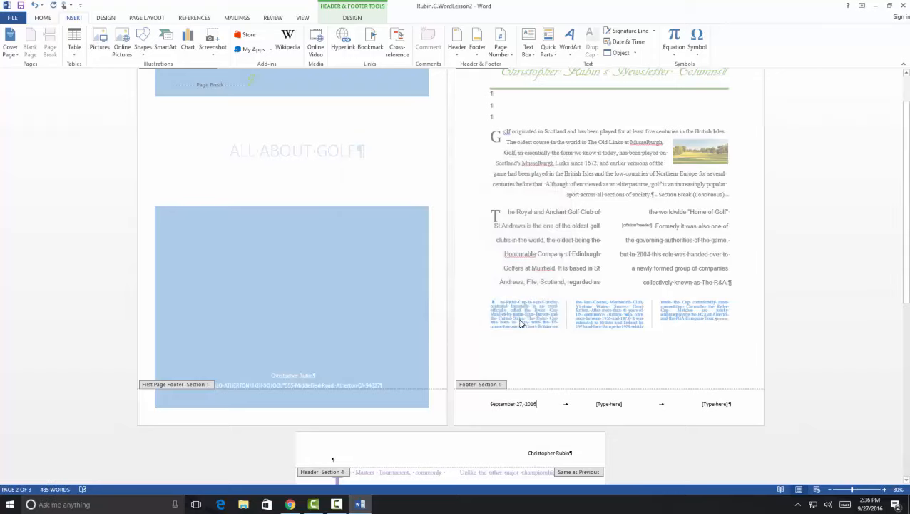
Step: Replace the footer's right placeholder with "Golf by" followed by the author's full name
left_click(722, 404)
type("Go")
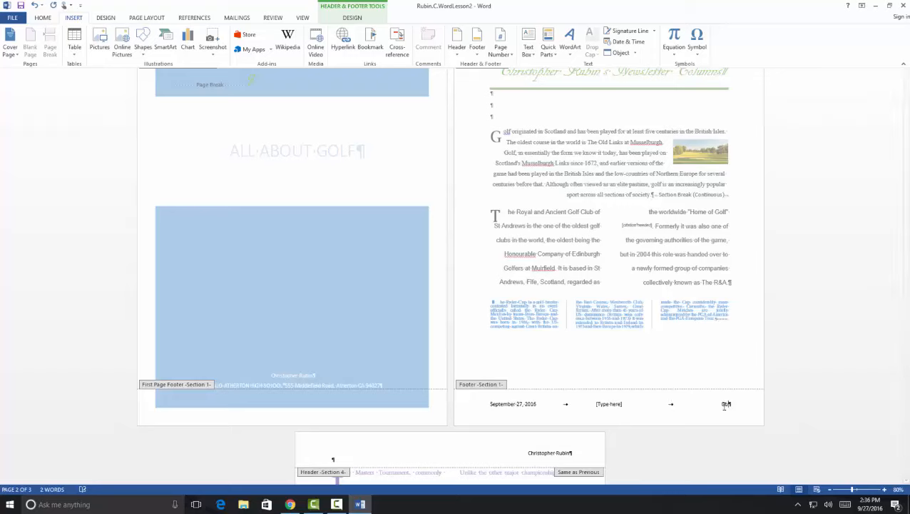
type("lf by Christopher Rubin")
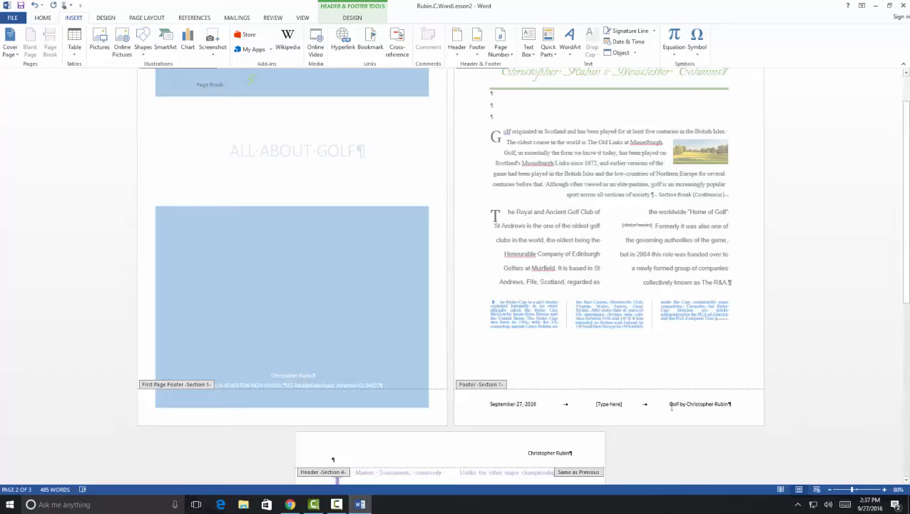
Step: Replace the footer's middle placeholder with an Accent Bar 1 page number at the current position, and return to the body text
left_click(613, 404)
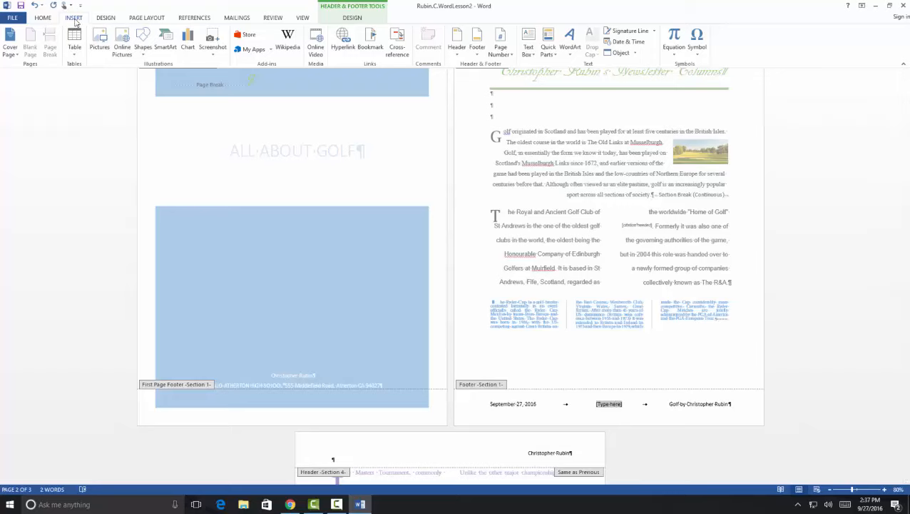
left_click(509, 56)
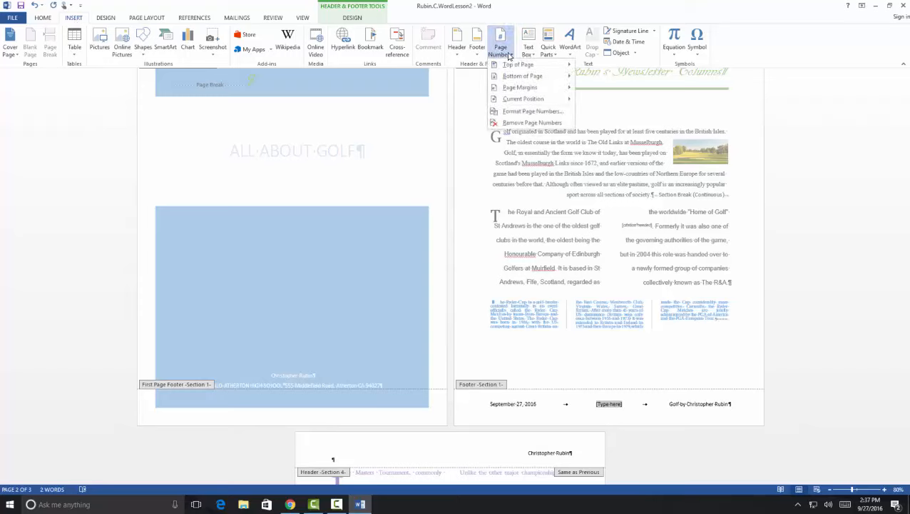
mouse_move(518, 101)
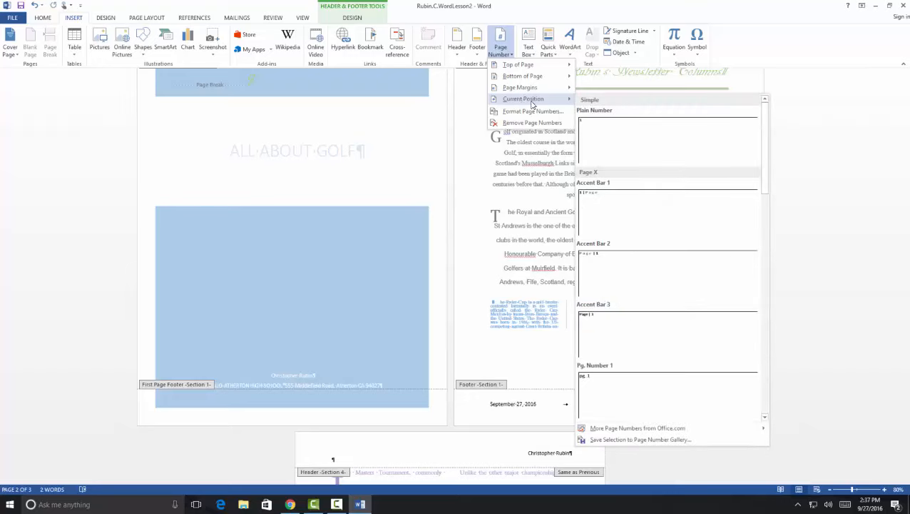
left_click(621, 219)
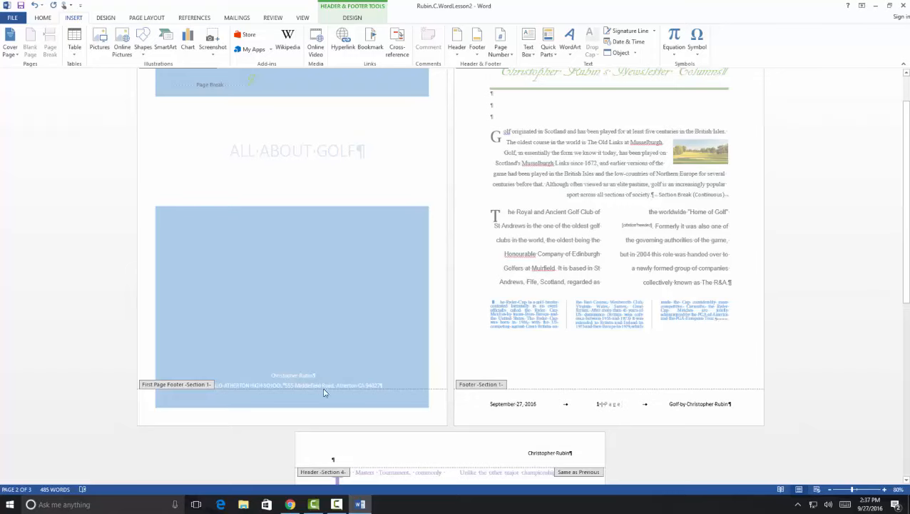
scroll(406, 357, "up", 2)
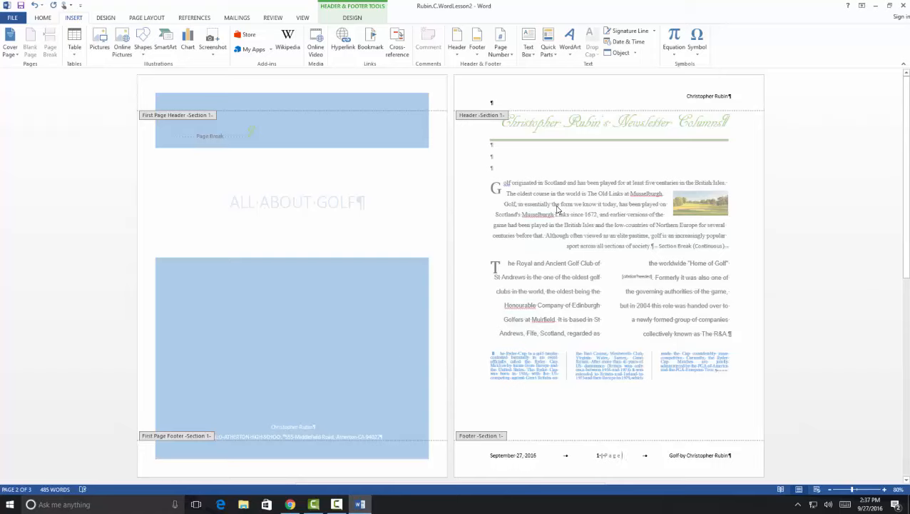
double_click(173, 116)
Step: Save the newsletter document under its existing name
scroll(314, 365, "down", 2)
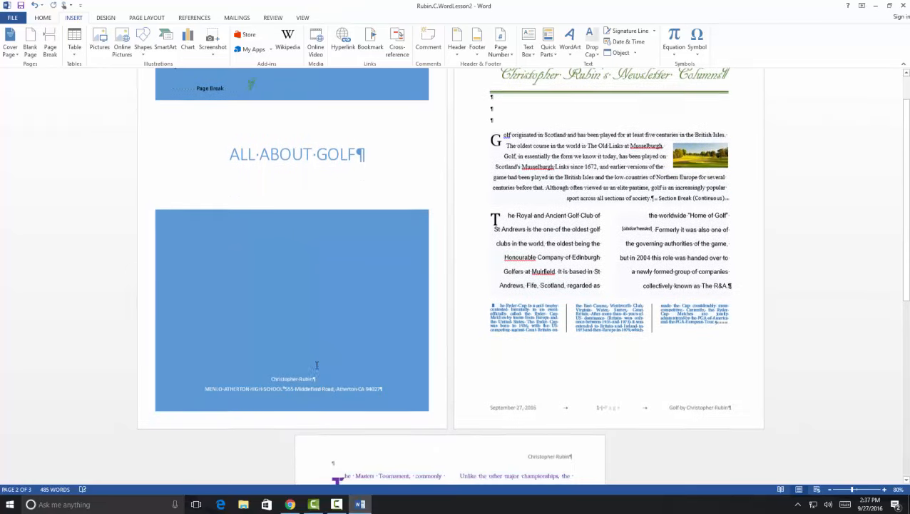
scroll(317, 365, "up", 2)
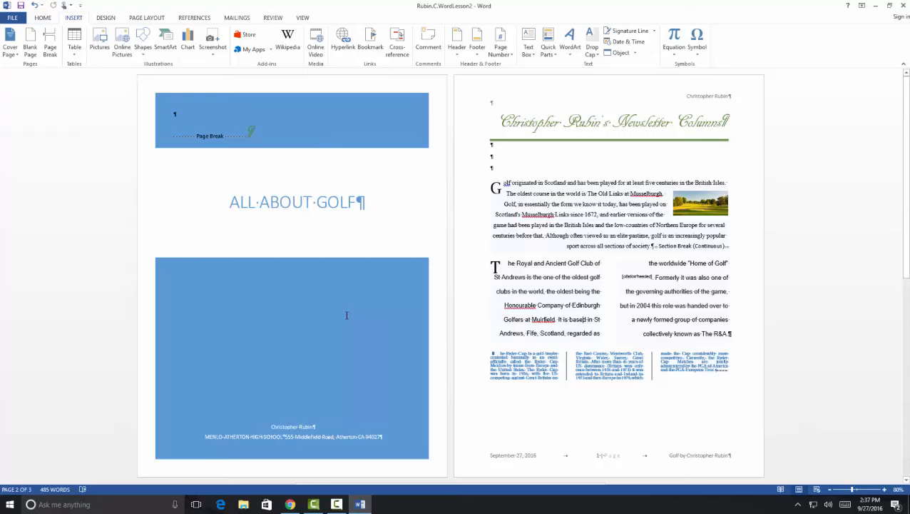
scroll(530, 343, "down", 1)
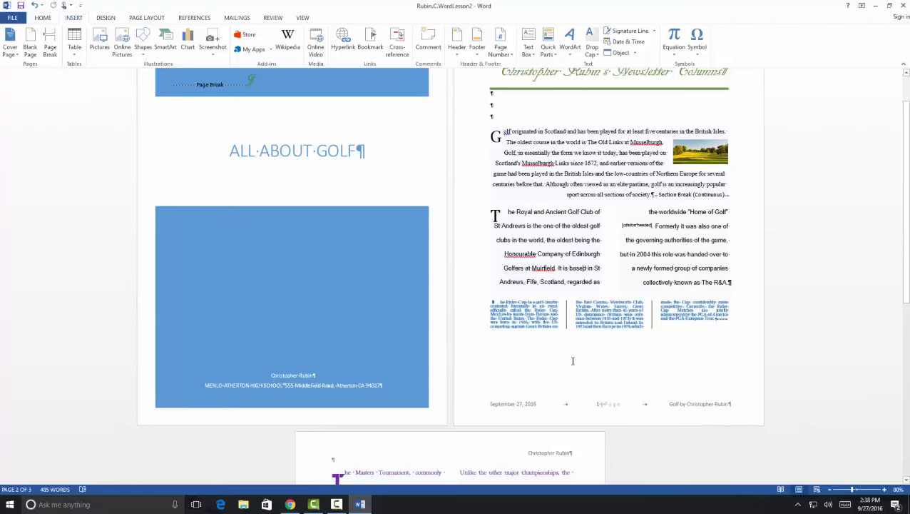
left_click(23, 7)
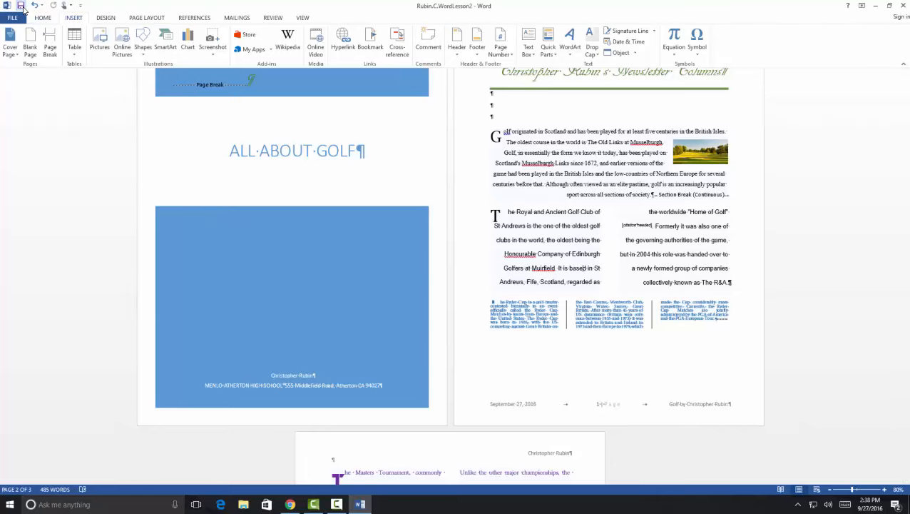
Step: Move the golfer's picture on the last page about one text line lower within the gold paragraph
scroll(535, 241, "up", 2)
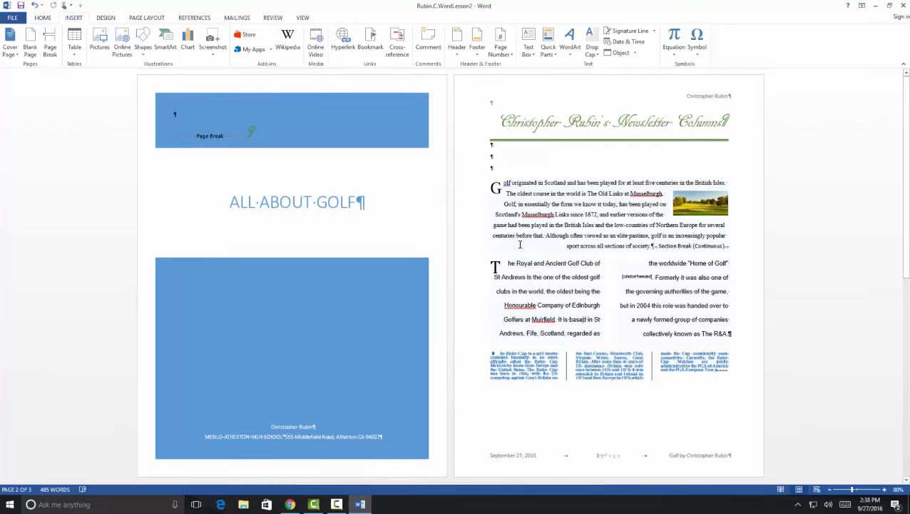
scroll(532, 240, "down", 7)
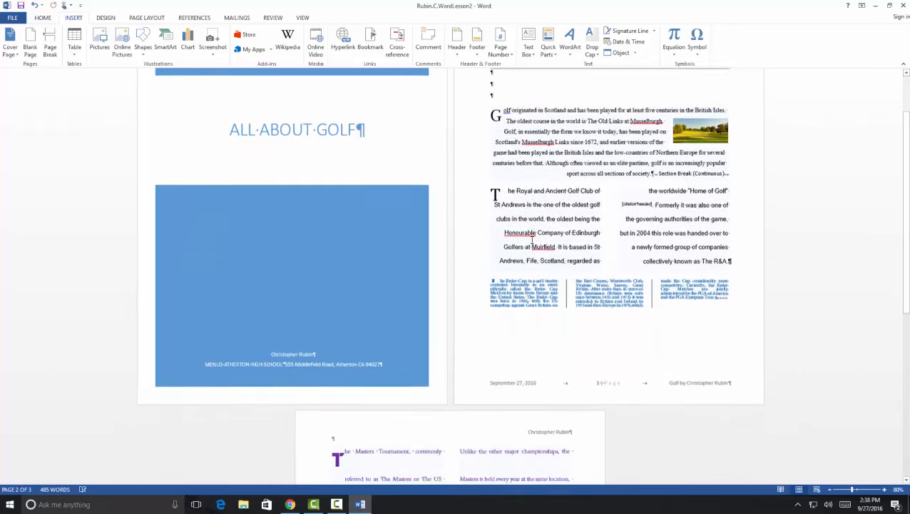
scroll(531, 244, "down", 7)
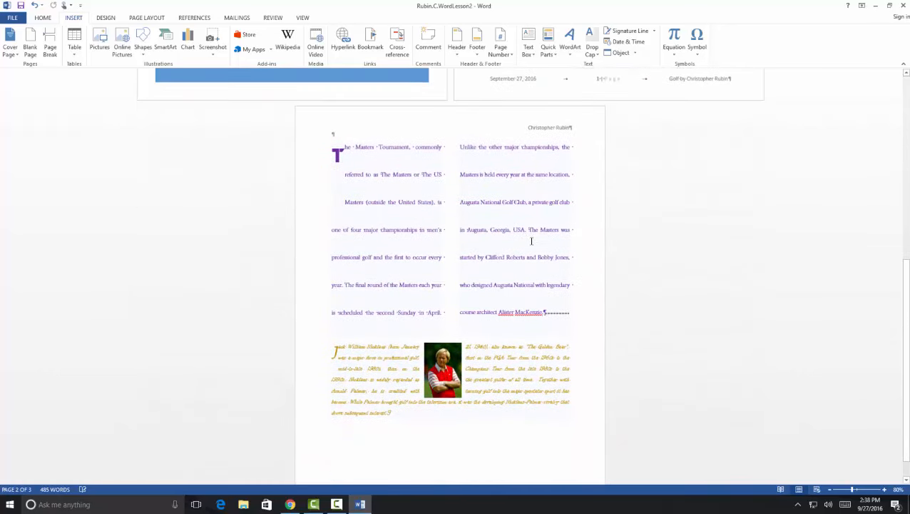
mouse_move(455, 332)
left_mouse_down()
mouse_move(458, 351)
mouse_move(456, 342)
left_mouse_up()
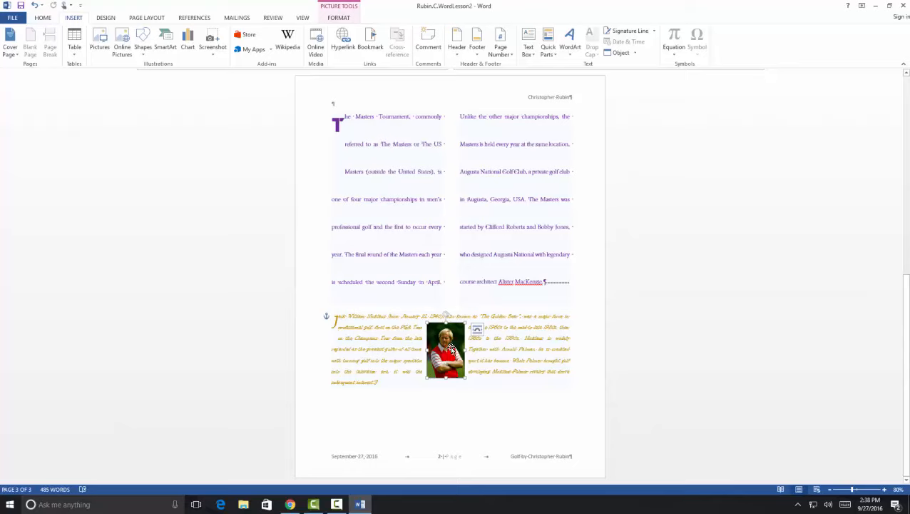